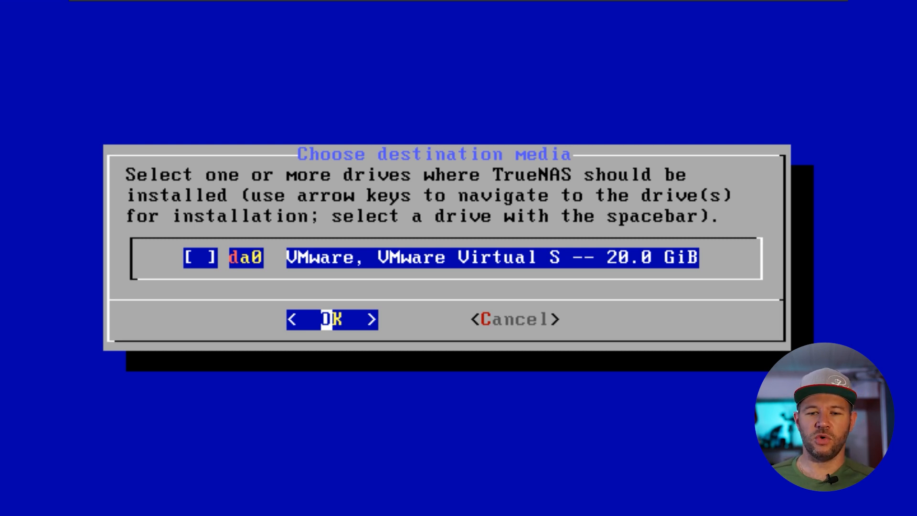
- Choose drive da0 as the installation target and accept the erase warning
key(space)
key(Return)
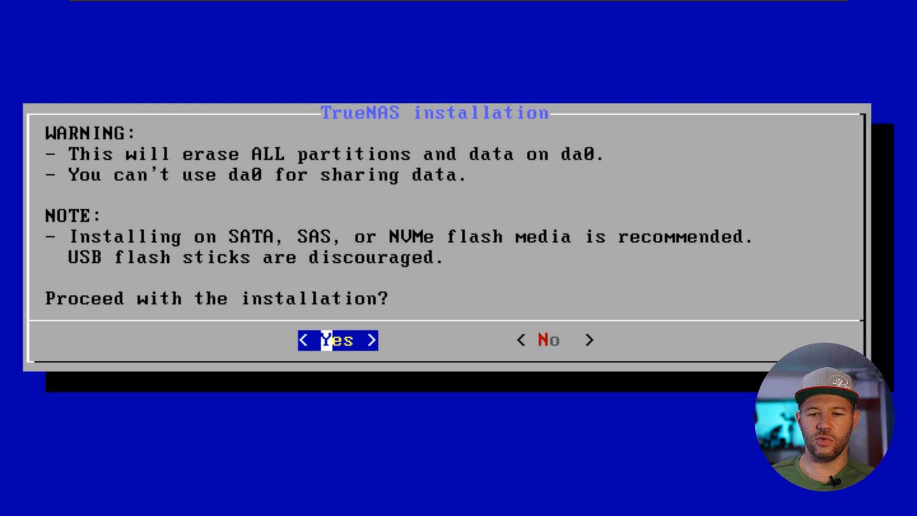
key(Return)
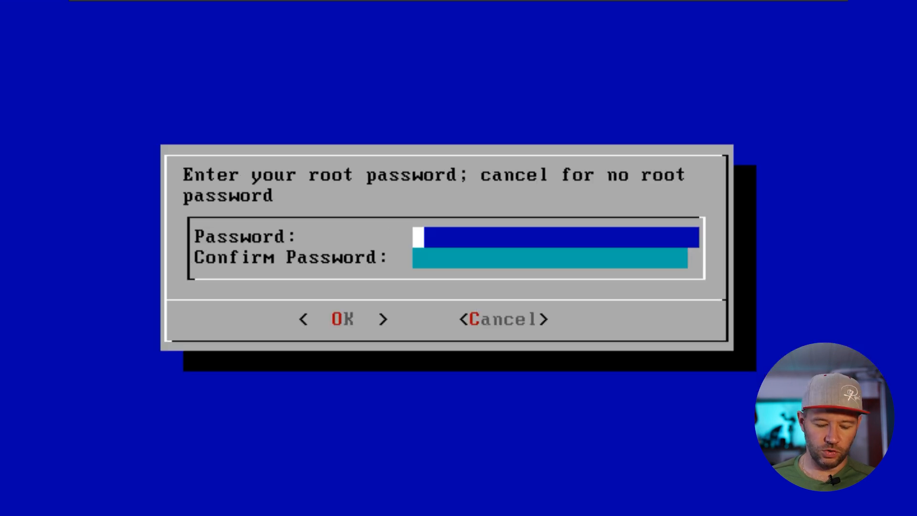
- Set and confirm the root password, install with BIOS boot mode, and acknowledge success
key(Num_Lock)
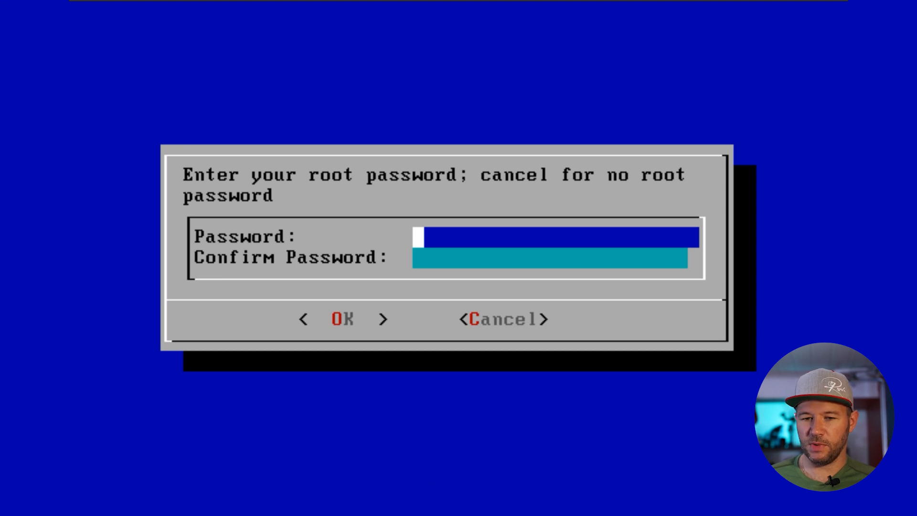
text(****)
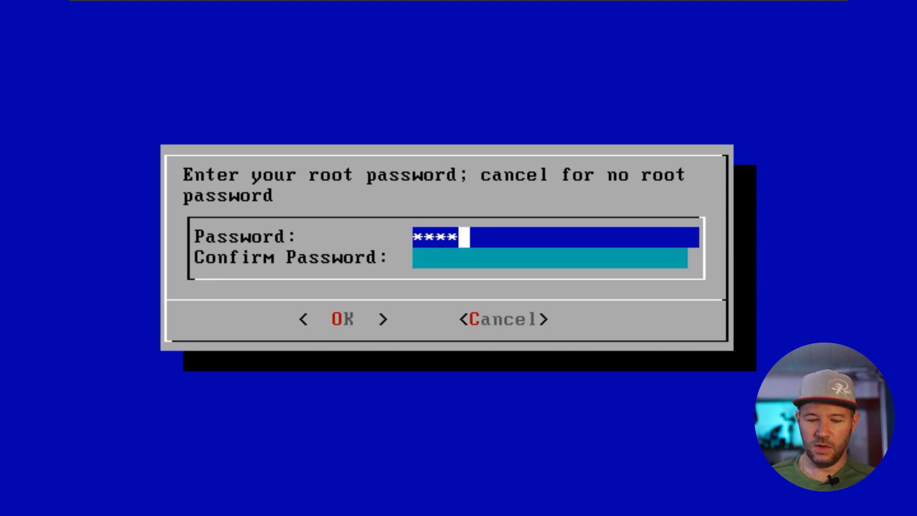
key(Down)
text(****)
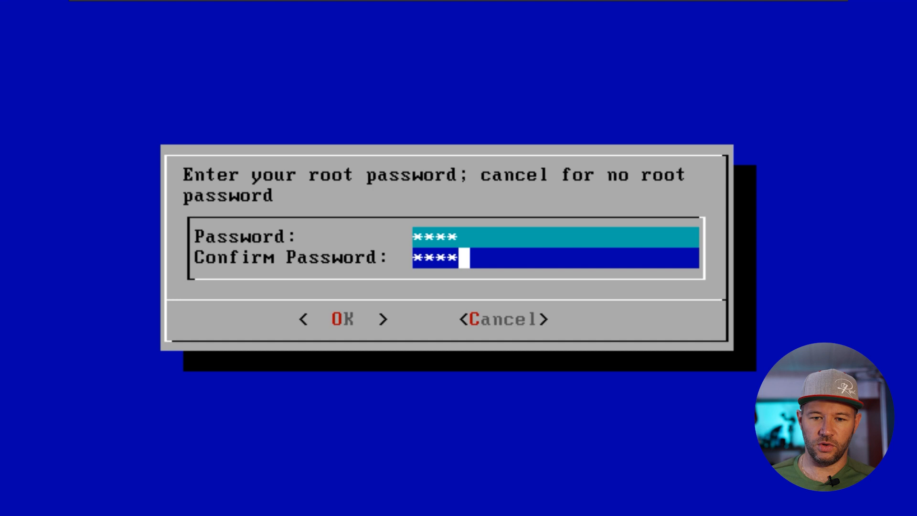
key(Tab)
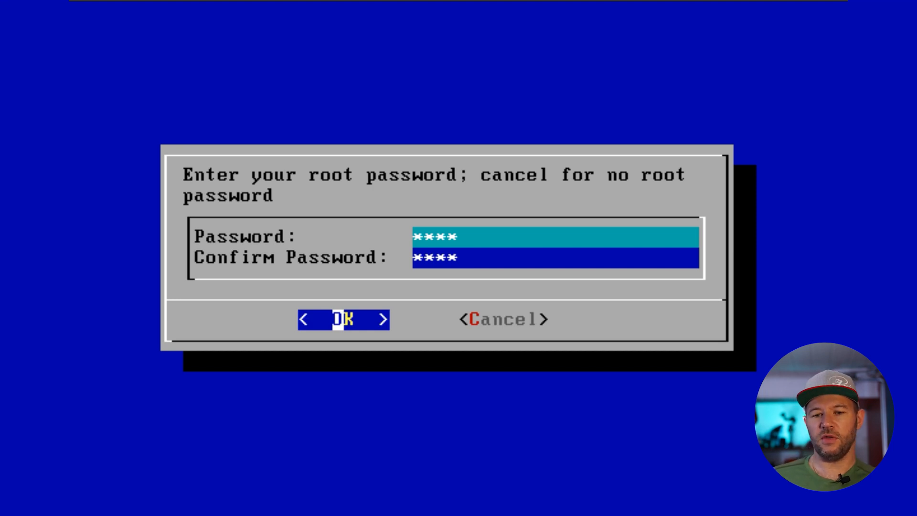
key(Return)
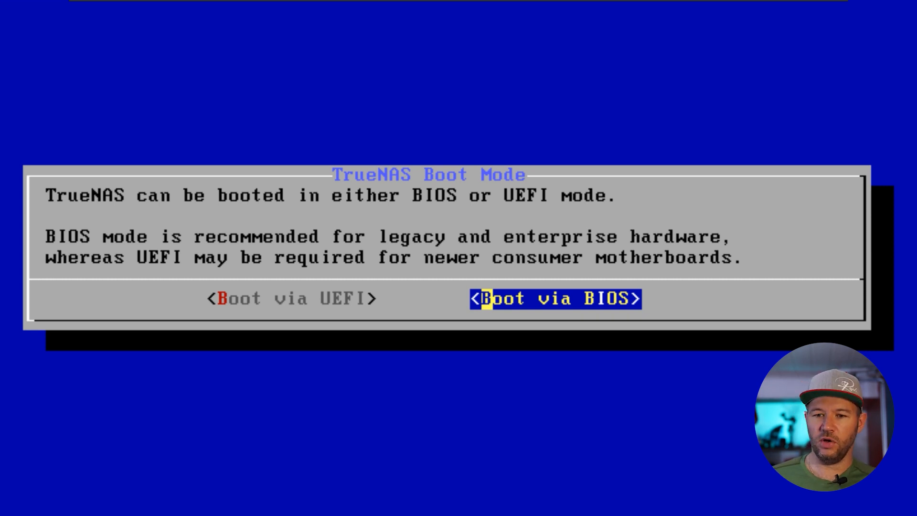
key(Return)
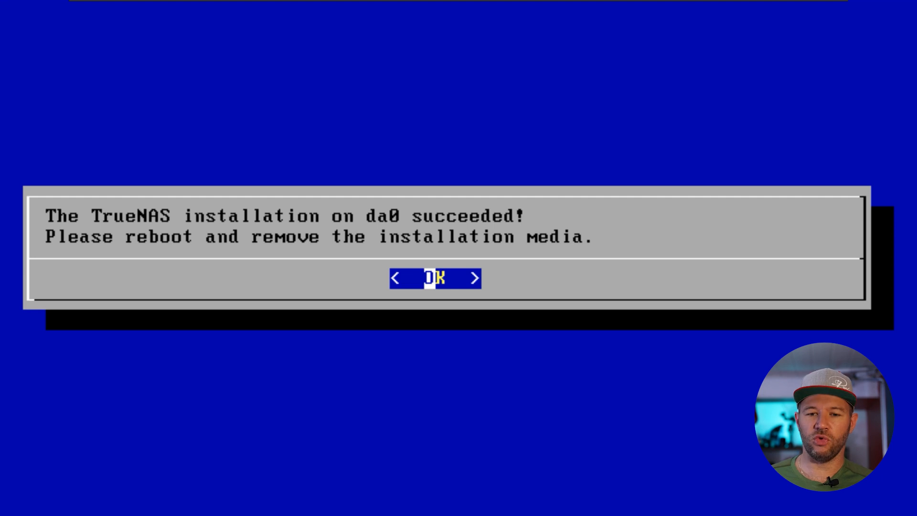
key(Return)
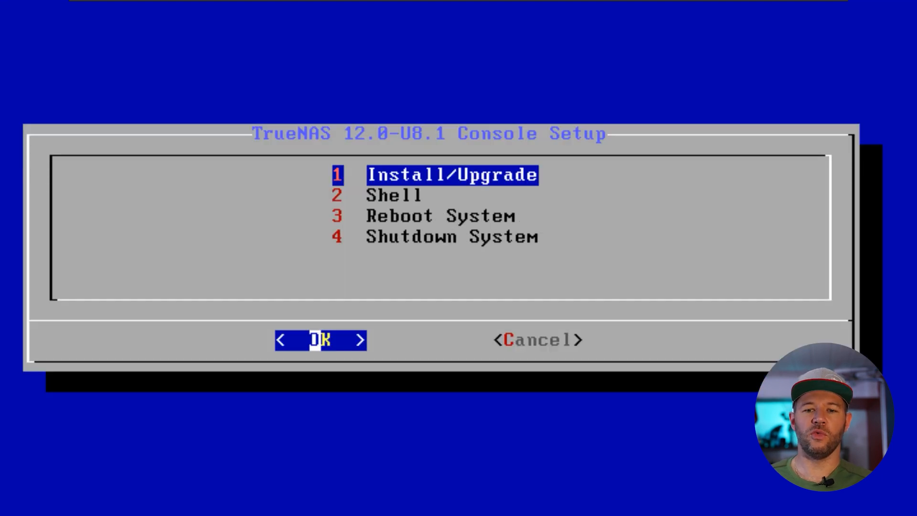
- Reboot the machine with option 3 of the Console Setup menu
key(3)
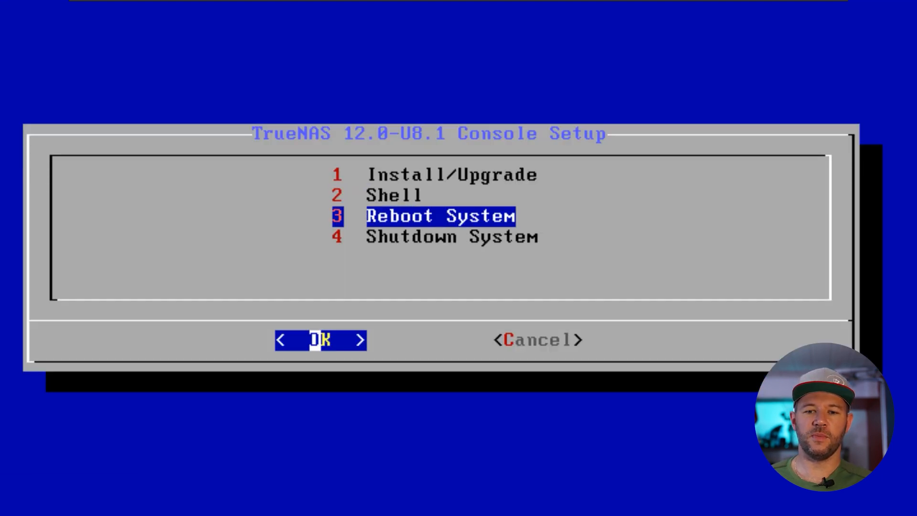
key(Return)
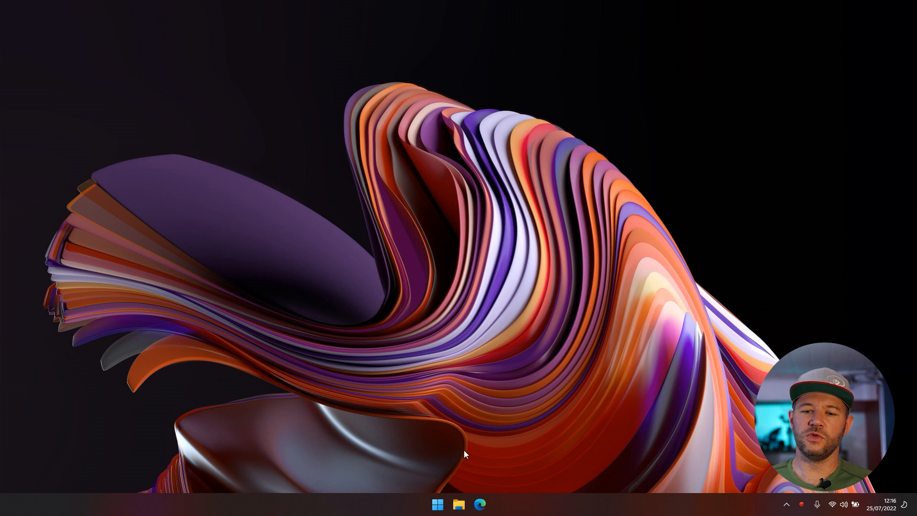
- Load the TrueNAS web interface at 192.168.31.164 in the browser
click(480, 504)
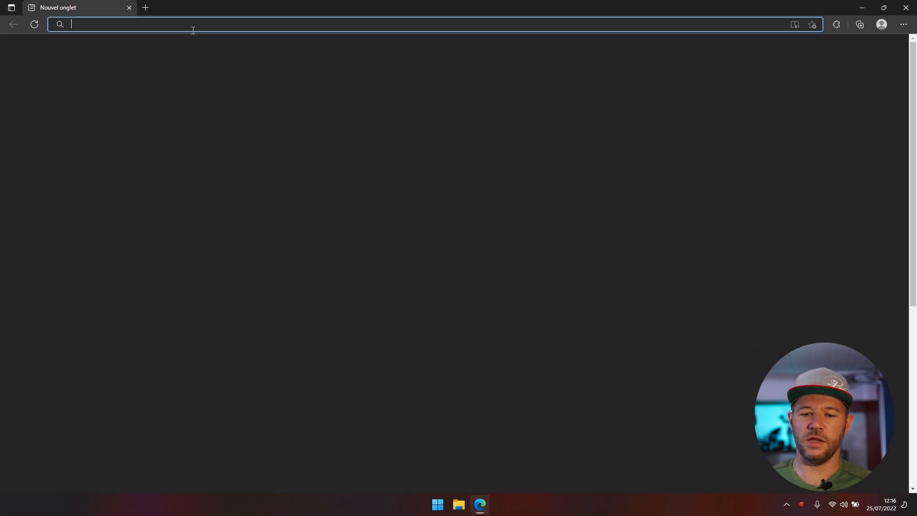
text(192.16)
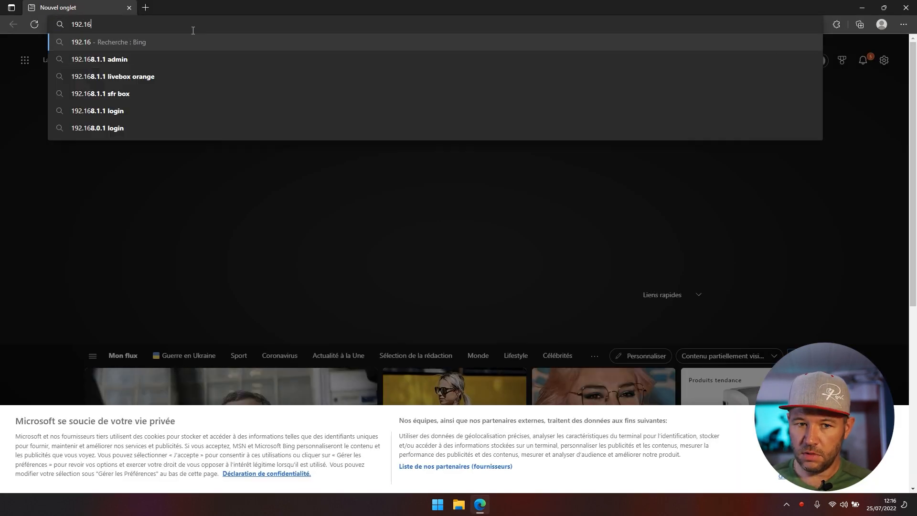
text(8.31.164)
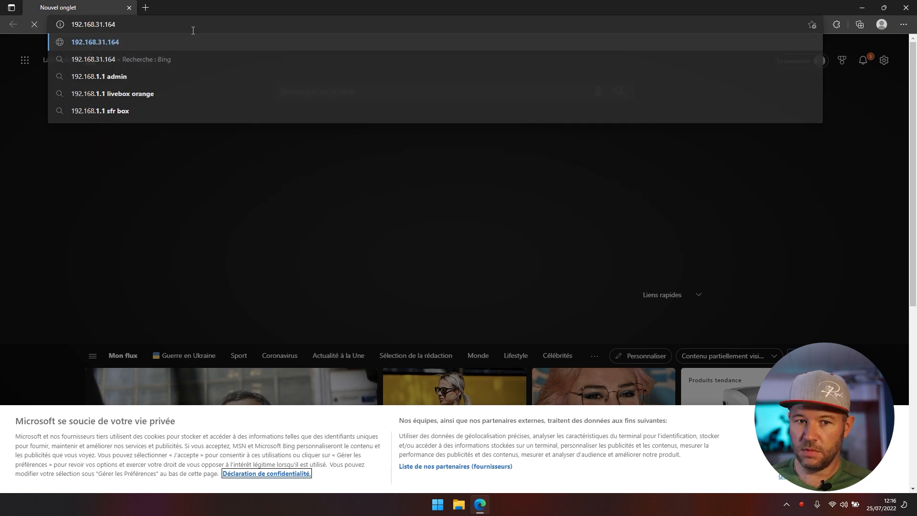
key(Return)
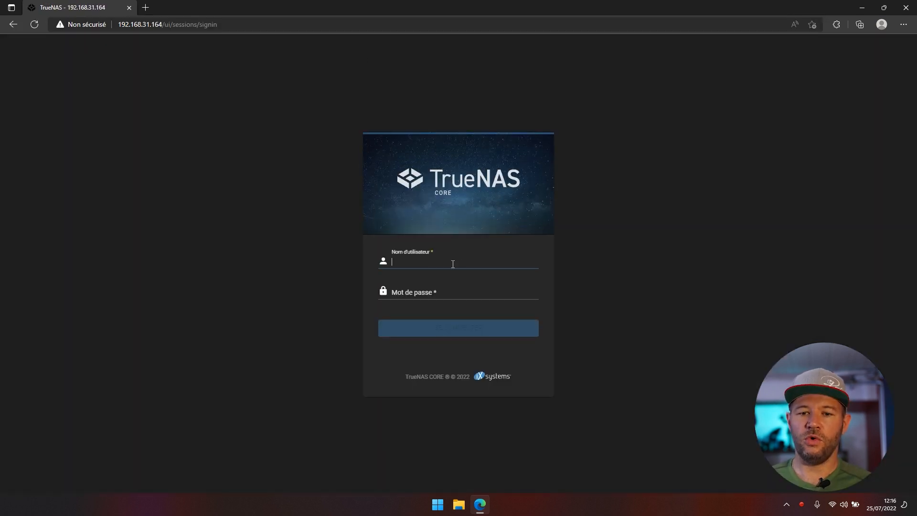
- Log in as root, decline saving the password, and highlight version TrueNAS-12.0-U8.1
key(Tab)
text(••)
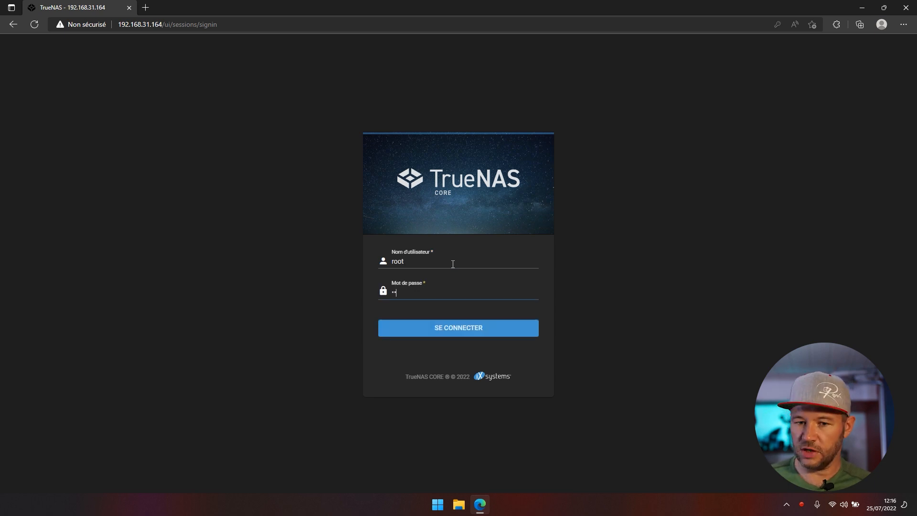
text(••)
key(Return)
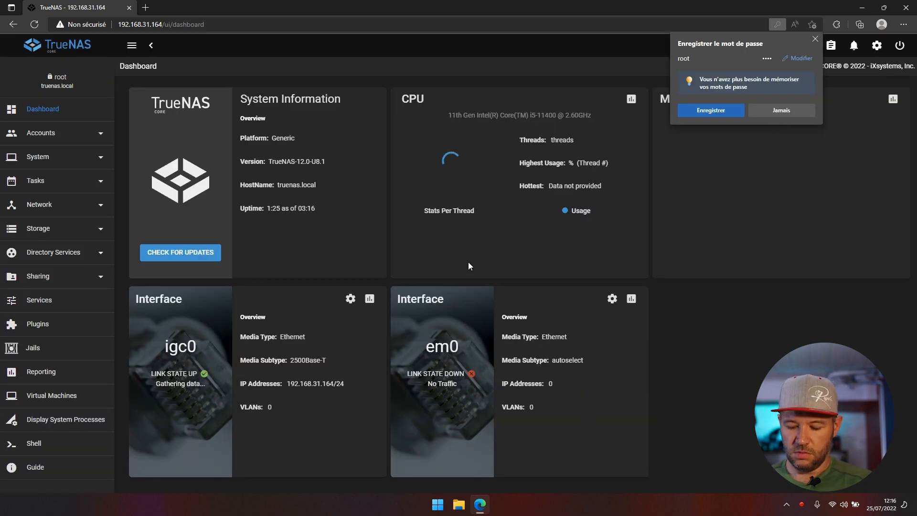
click(779, 111)
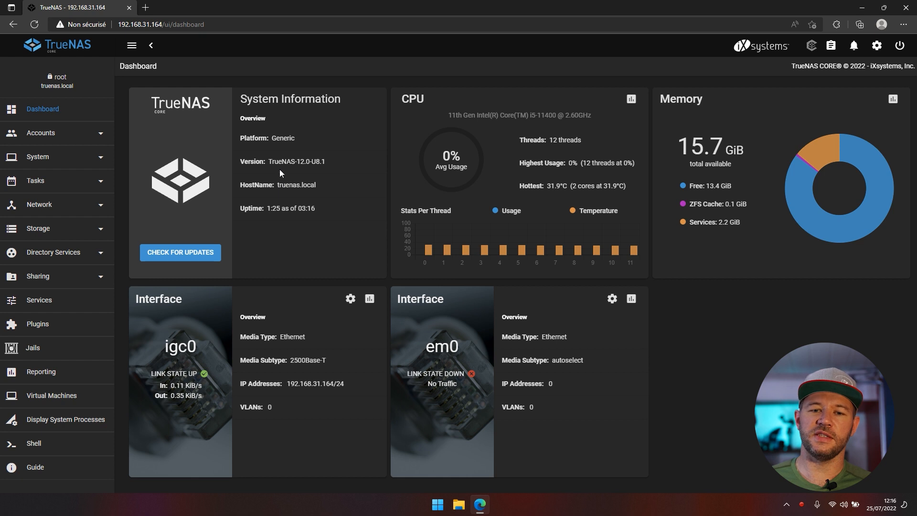
drag(330, 163, 270, 163)
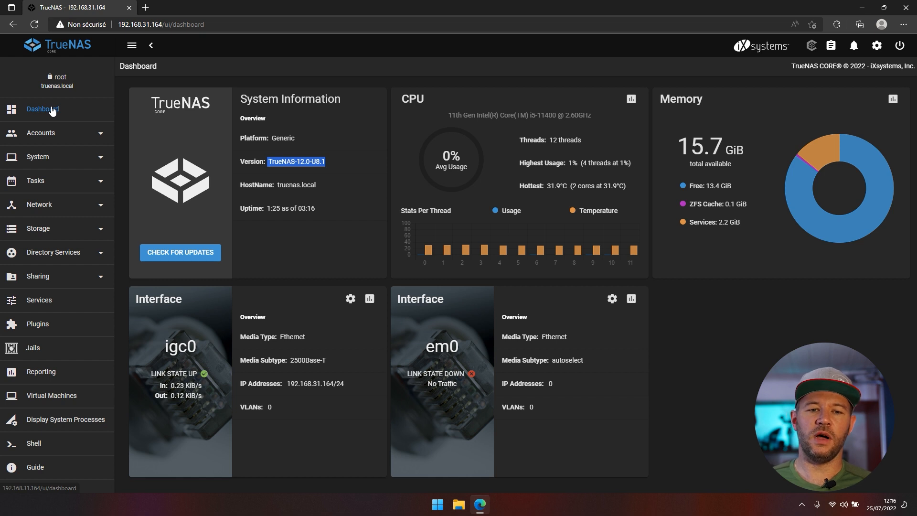
- In System > General, change the interface language from English to French
click(48, 156)
click(38, 180)
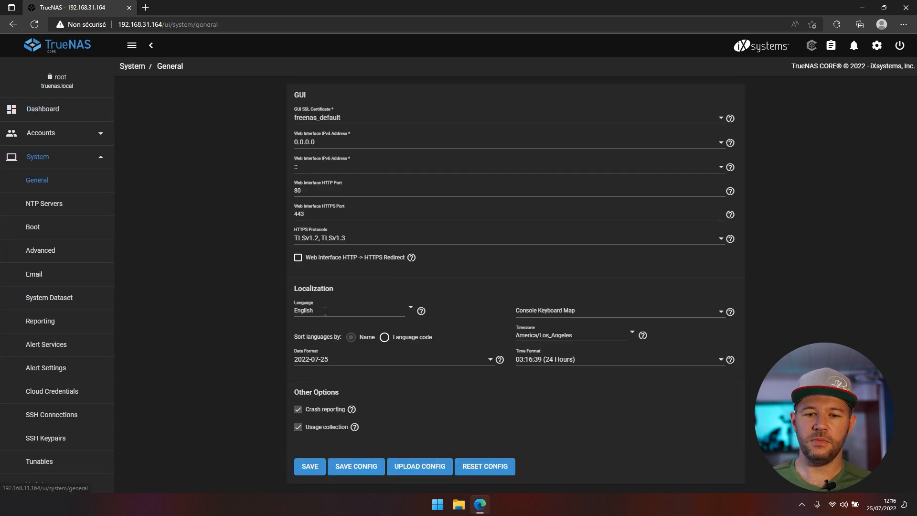
double_click(303, 311)
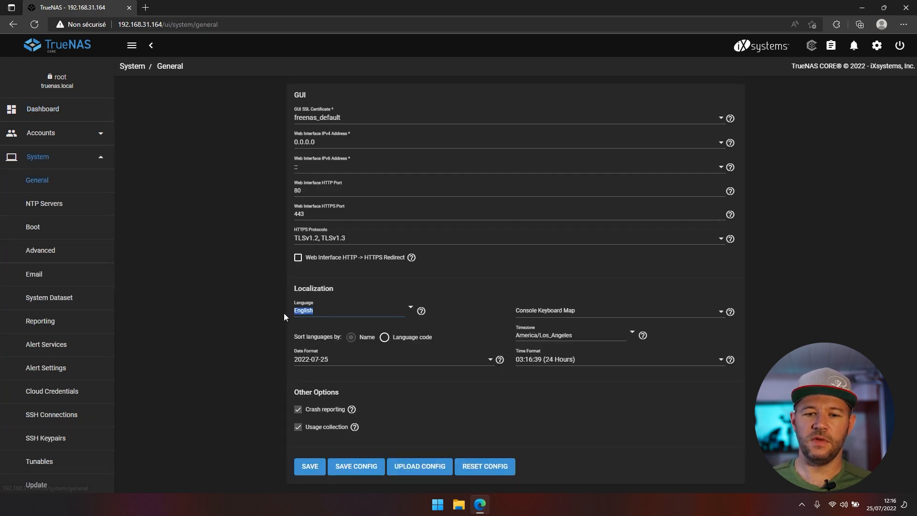
text(French)
click(336, 323)
click(410, 307)
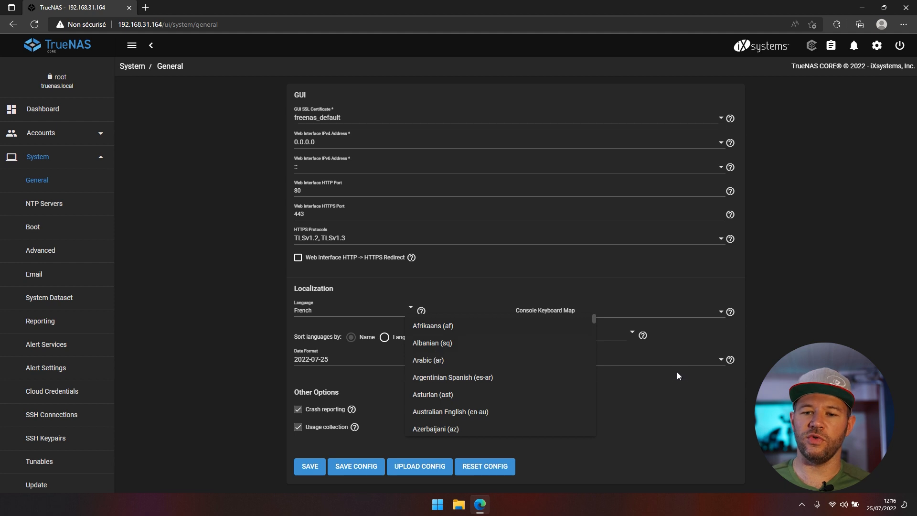
click(716, 421)
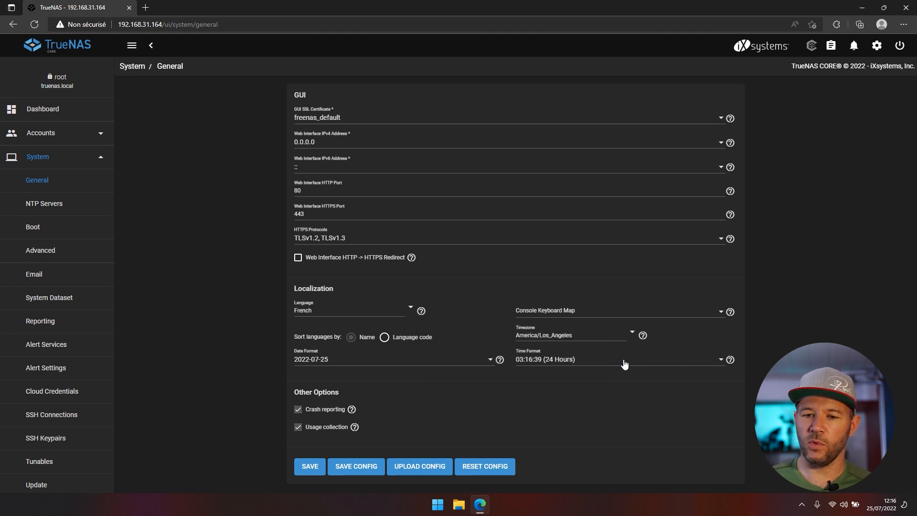
- Set the timezone to Europe/Paris and save the general settings
click(599, 339)
text(paris)
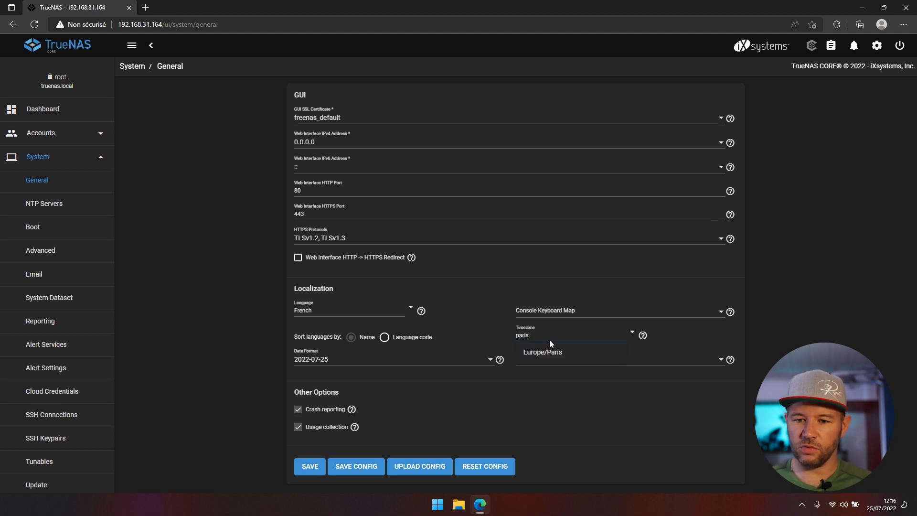
click(554, 354)
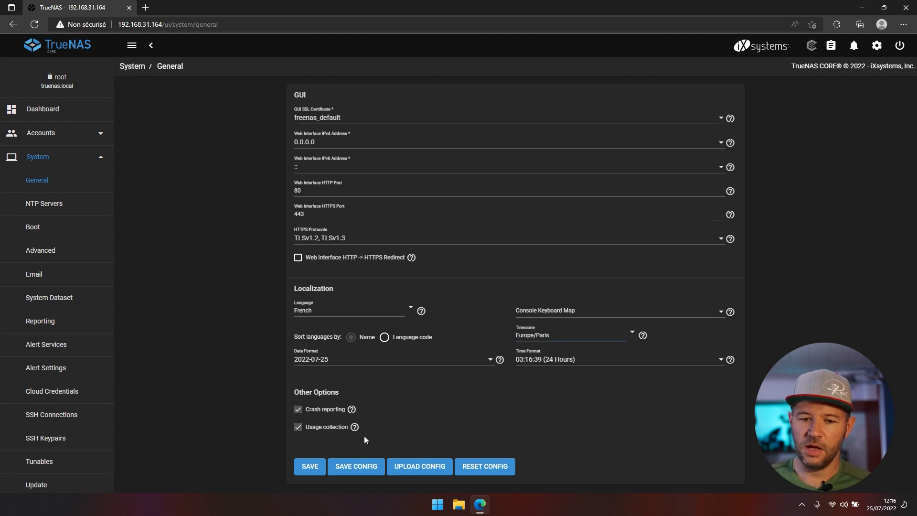
click(309, 467)
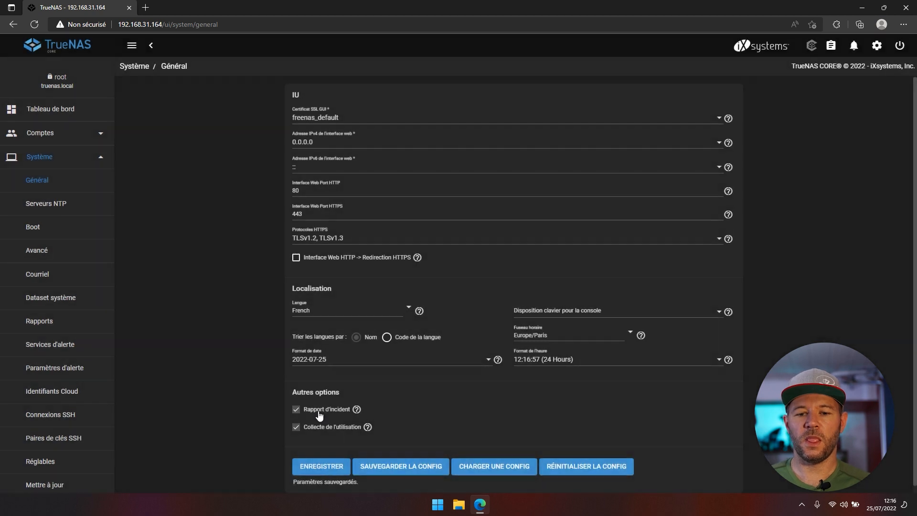
- Return to the dashboard and look at the power and account options menus
click(72, 111)
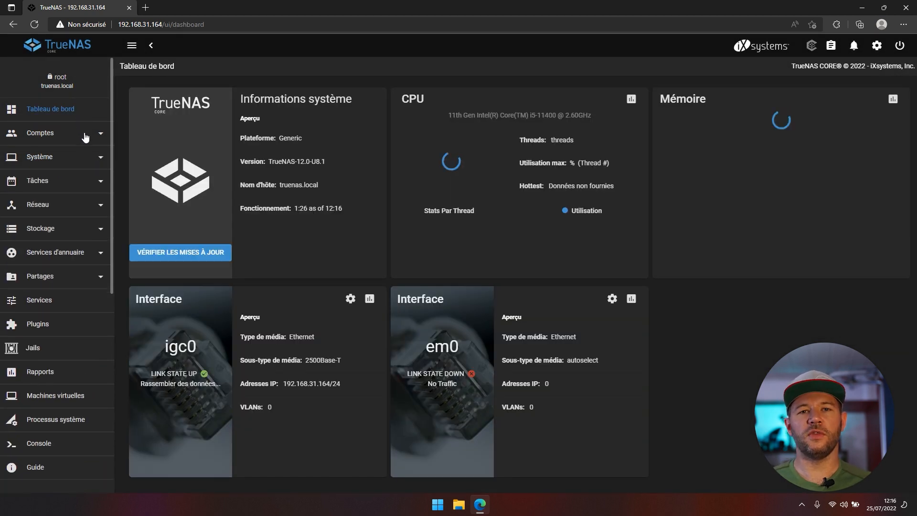
click(900, 46)
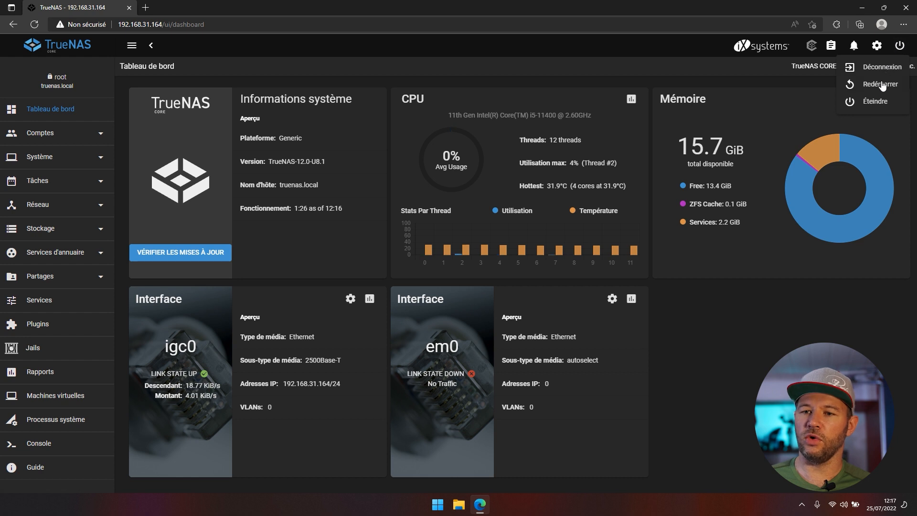
click(878, 48)
click(878, 48)
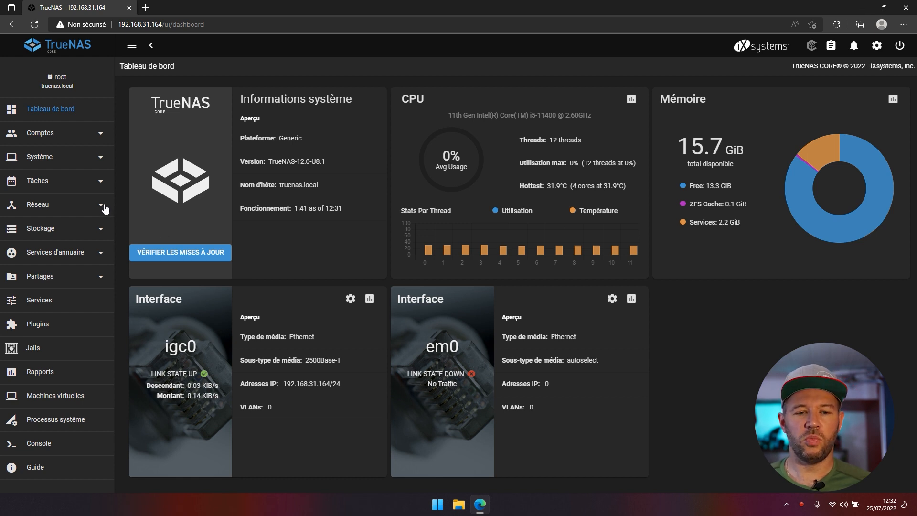
- Edit igc0 to disable DHCP and apply the static address 192.168.31.164/24
click(53, 210)
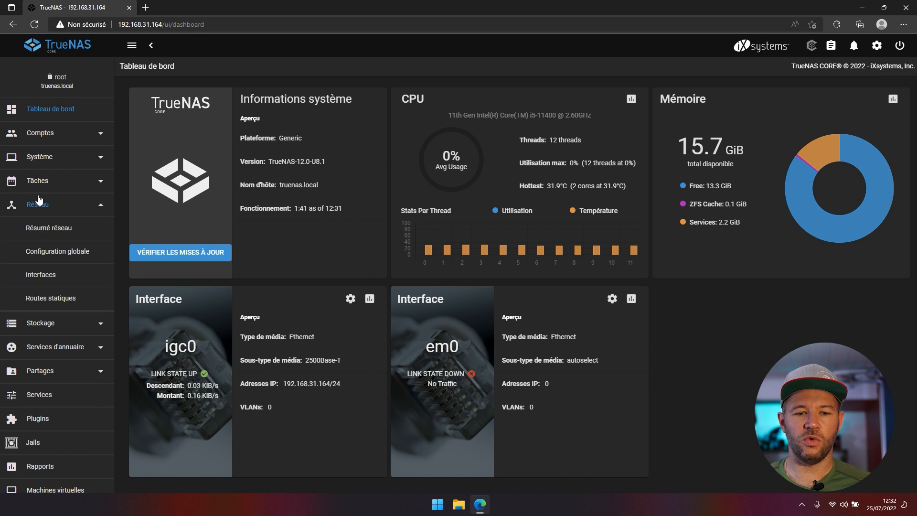
click(31, 279)
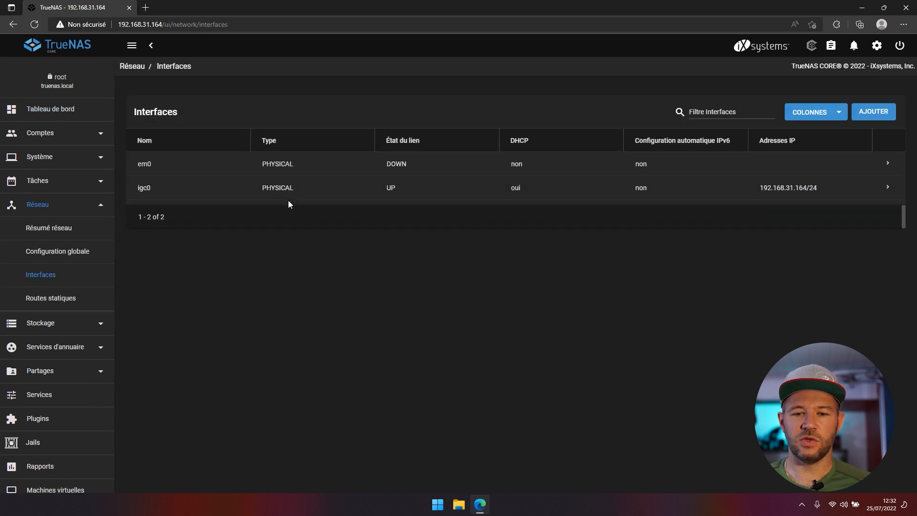
click(888, 187)
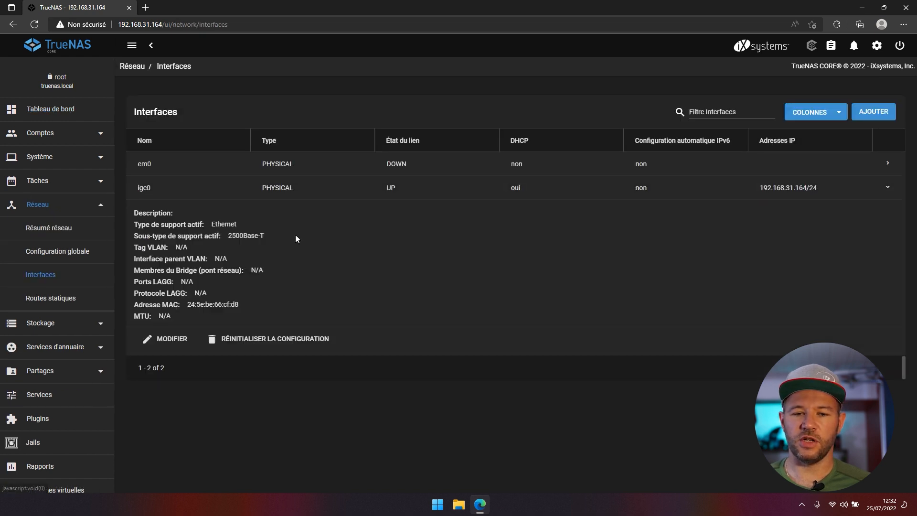
click(165, 342)
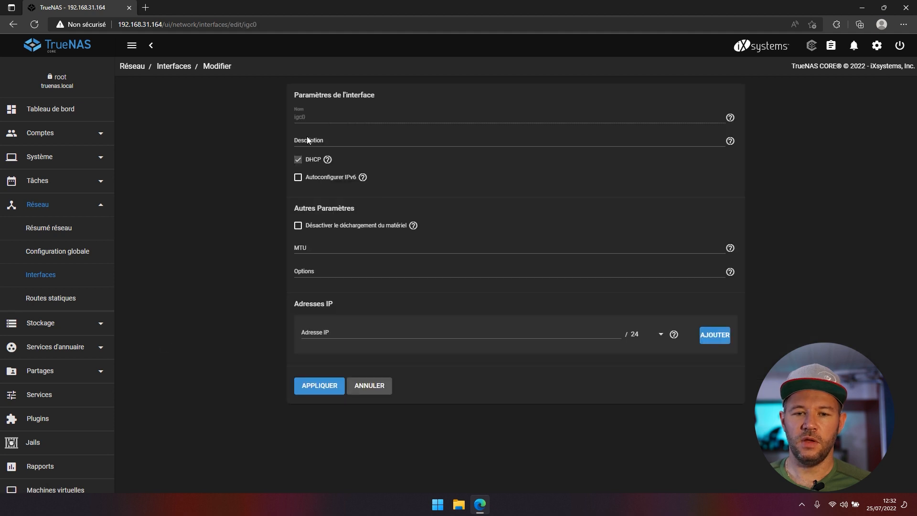
click(299, 163)
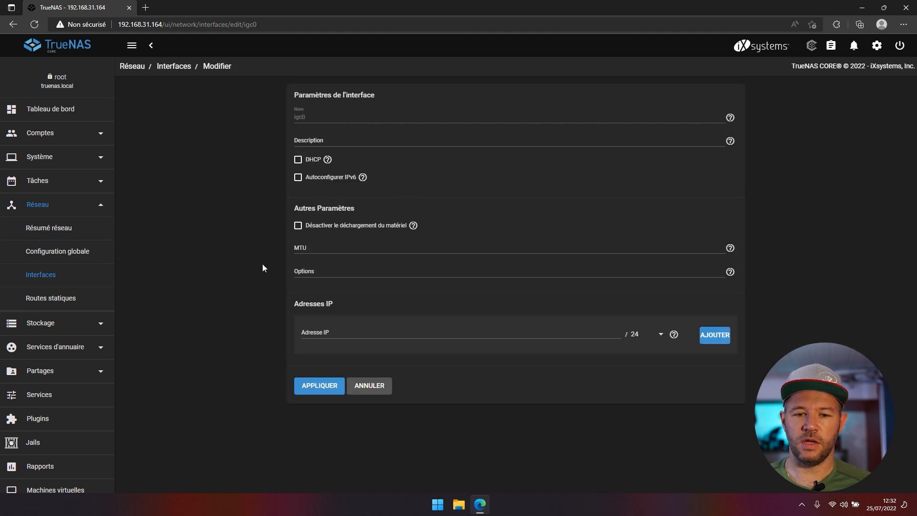
click(325, 333)
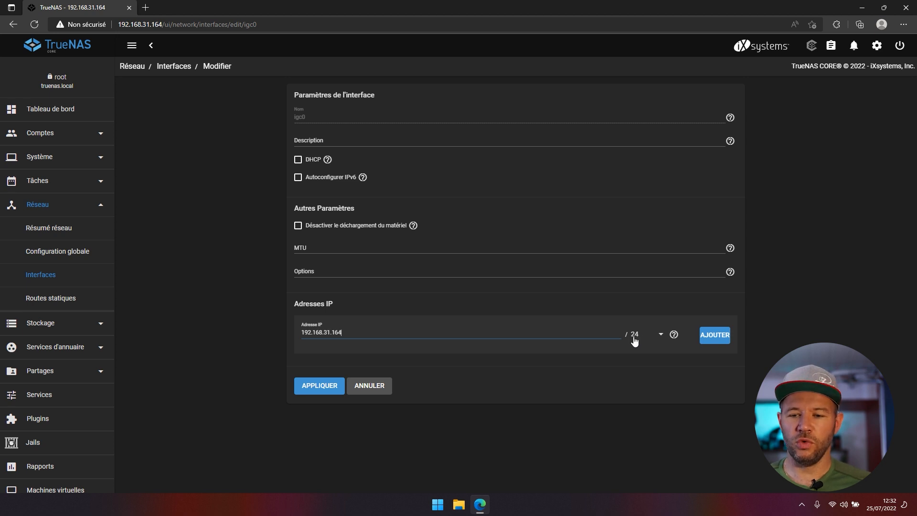
click(309, 386)
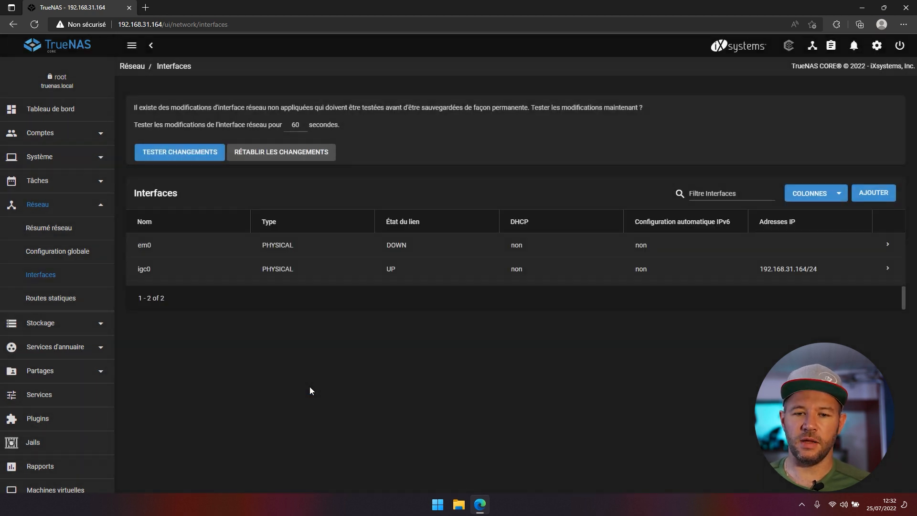
- Test the pending interface changes, then save them permanently
click(199, 154)
click(333, 292)
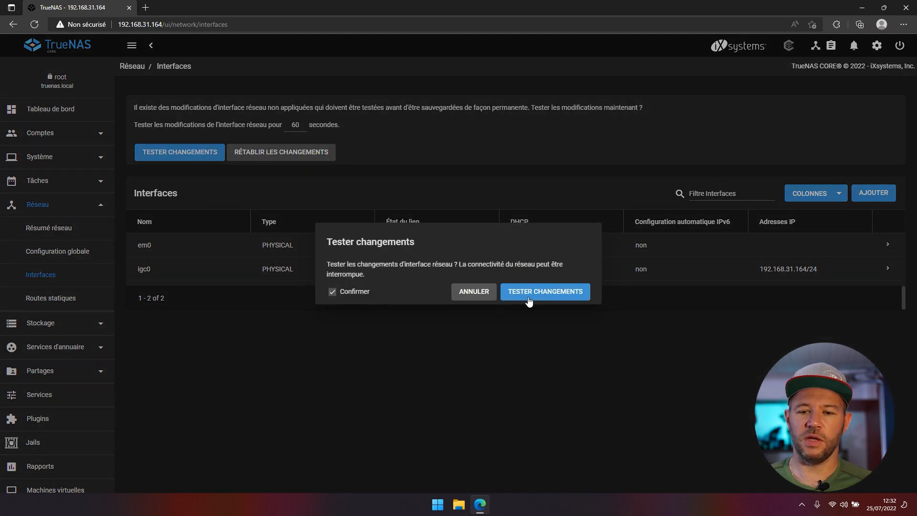
click(531, 292)
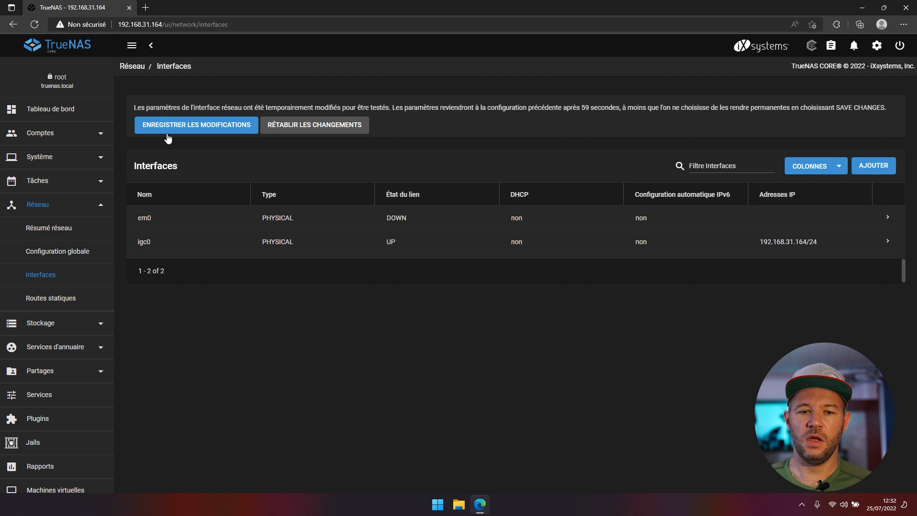
click(175, 128)
click(509, 288)
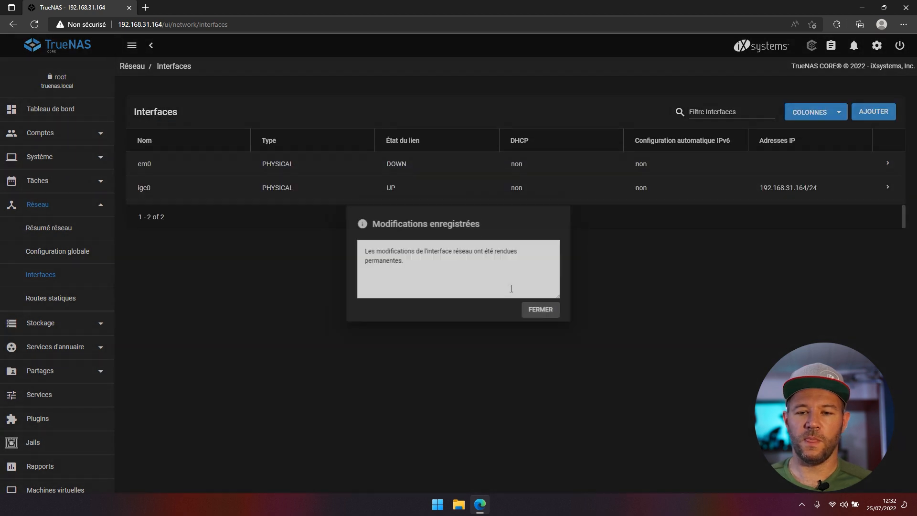
click(536, 316)
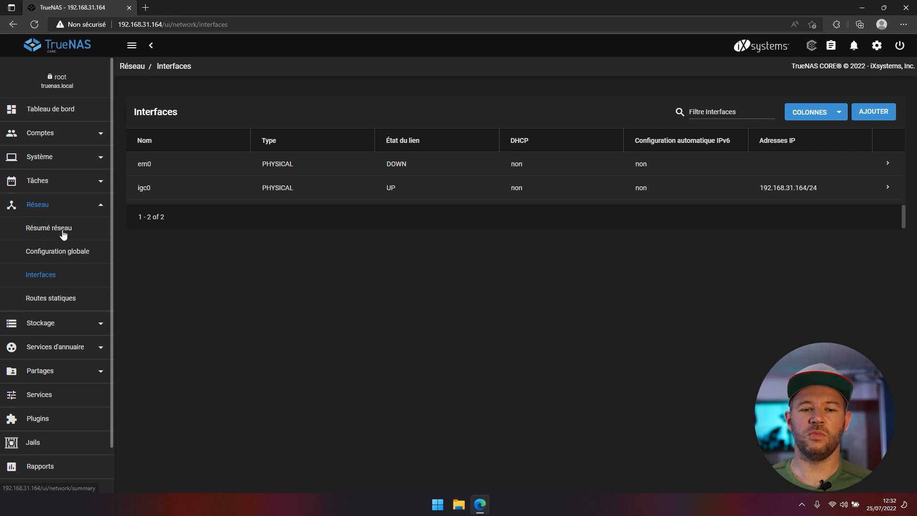
- Copy the nameserver from Network Summary and enter 192.168.31.1 as Nameserver 1
click(51, 229)
drag(191, 252, 148, 249)
key(ctrl+c)
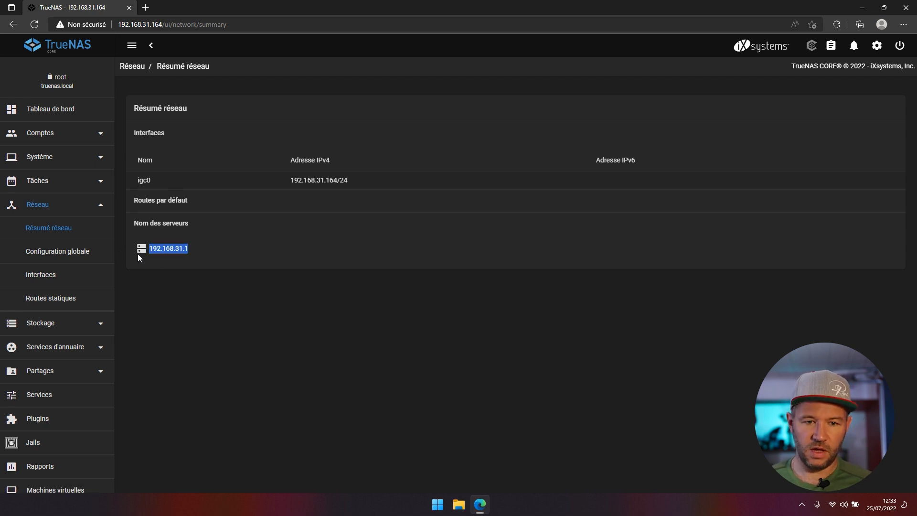
click(52, 253)
click(340, 204)
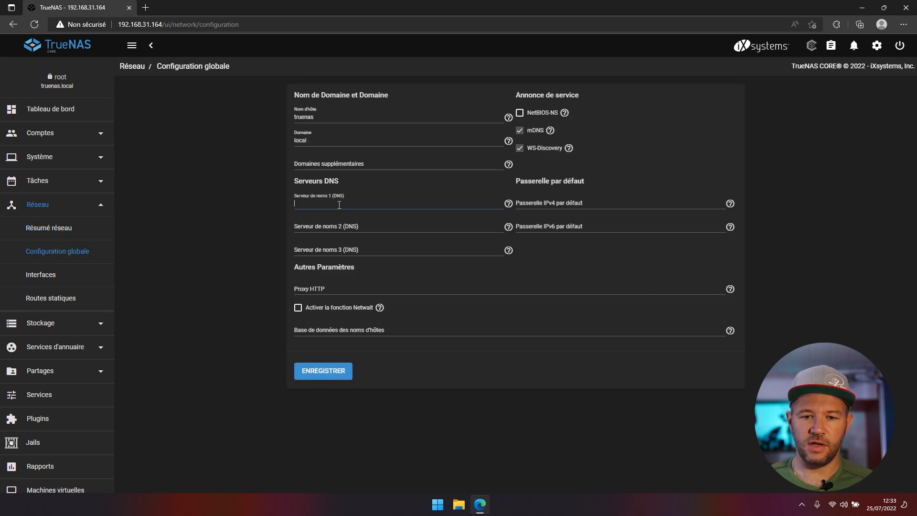
text(192.168.31.1)
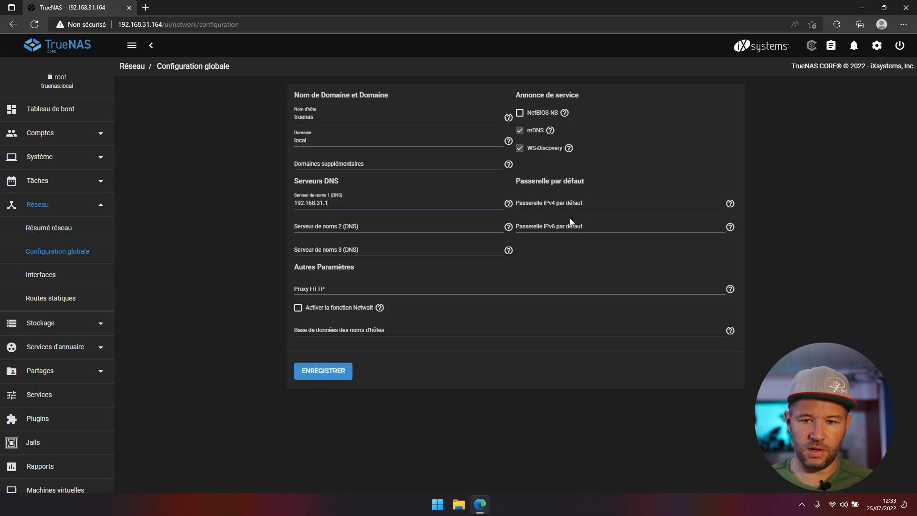
- Paste 192.168.31.1 as the IPv4 default gateway and save the global configuration
click(572, 204)
key(ctrl+v)
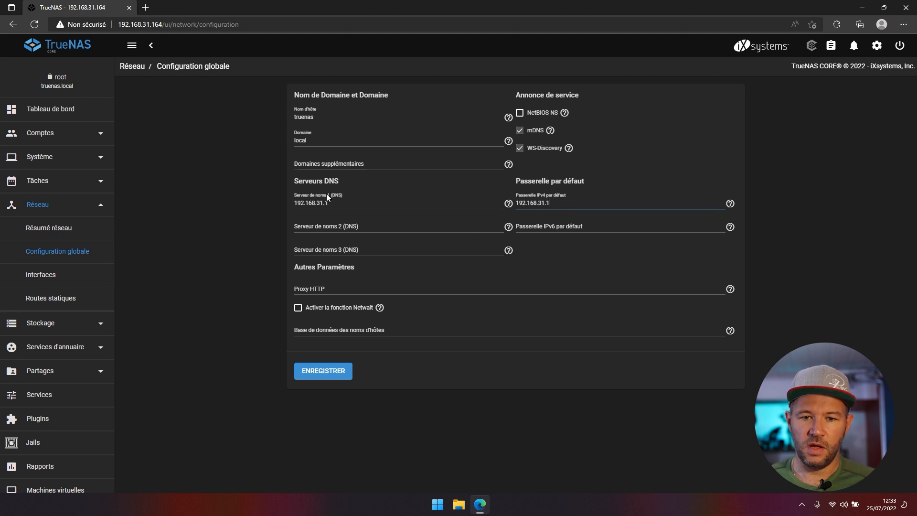
drag(341, 204, 276, 204)
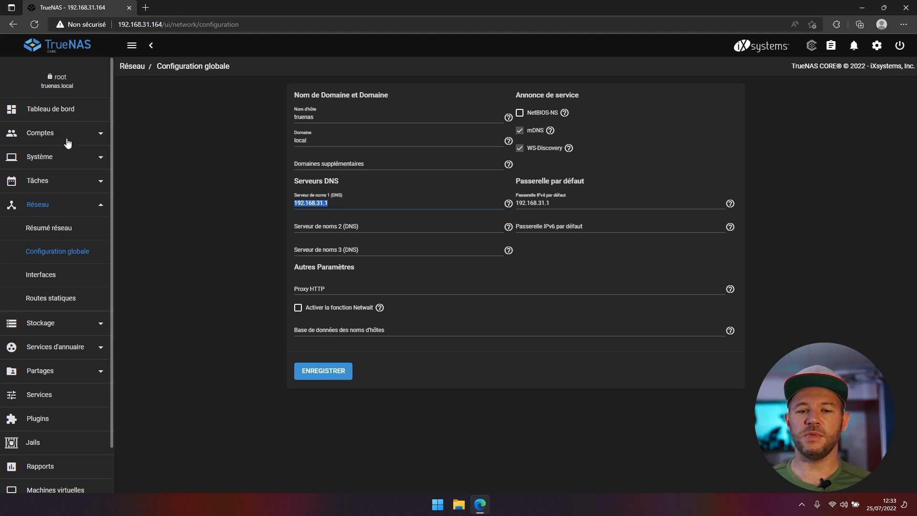
click(329, 377)
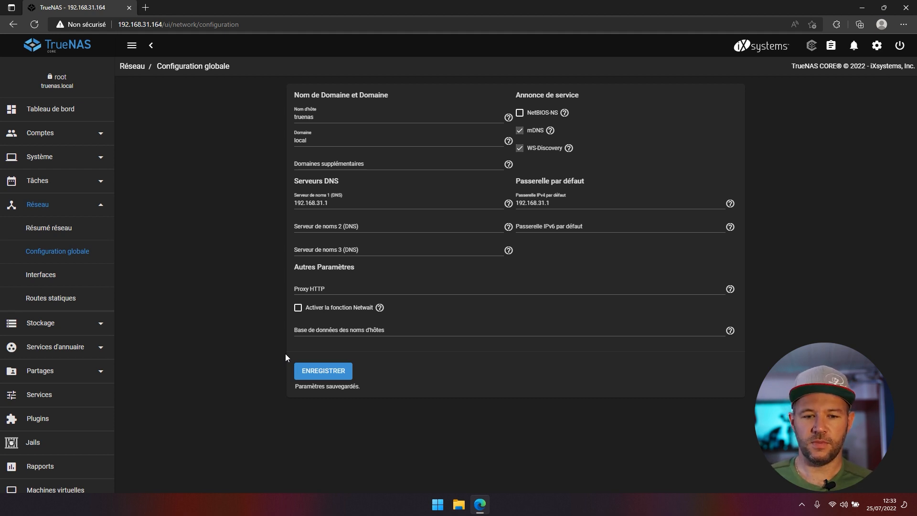
scroll(24, 354, down, 2)
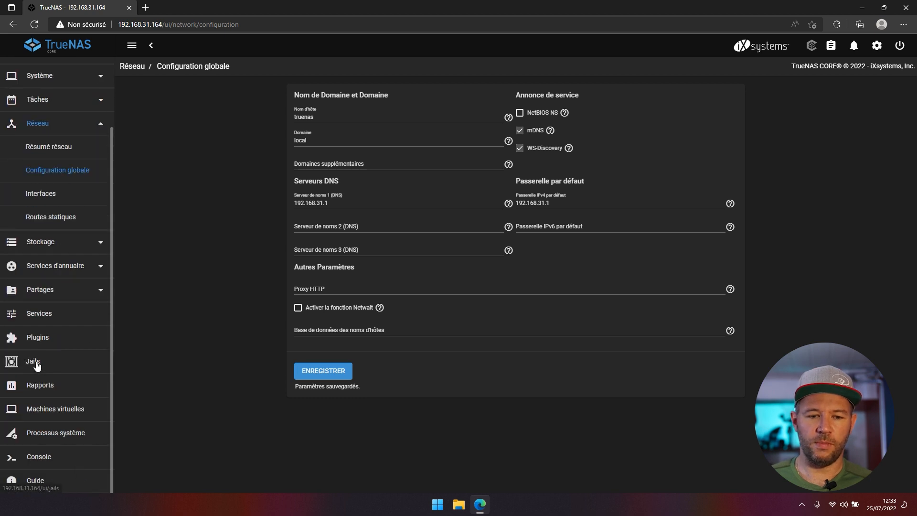
- Run /etc/netcli in the shell and select interface configuration for igc0
click(56, 460)
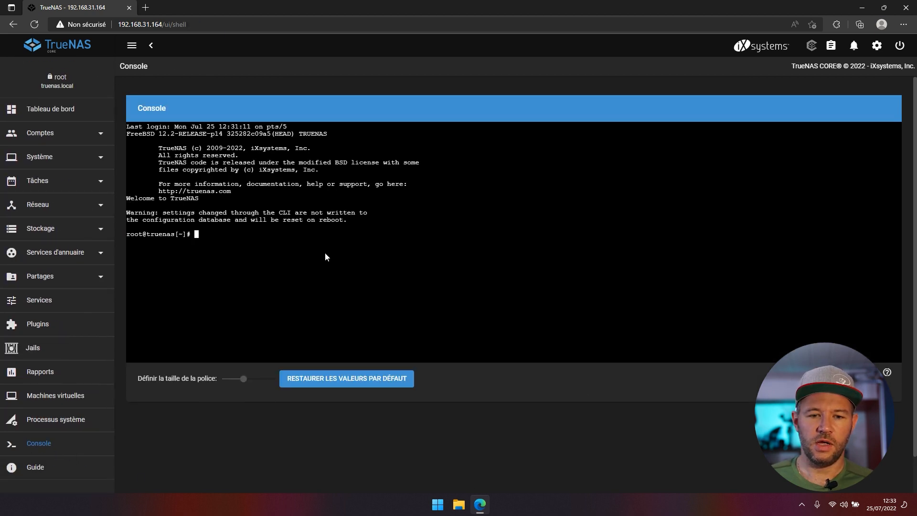
text(/e)
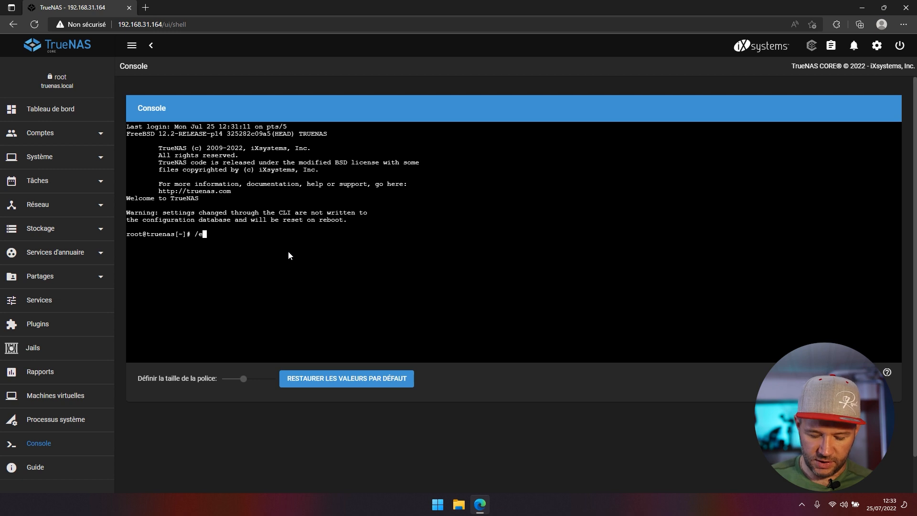
text(tc/netcli)
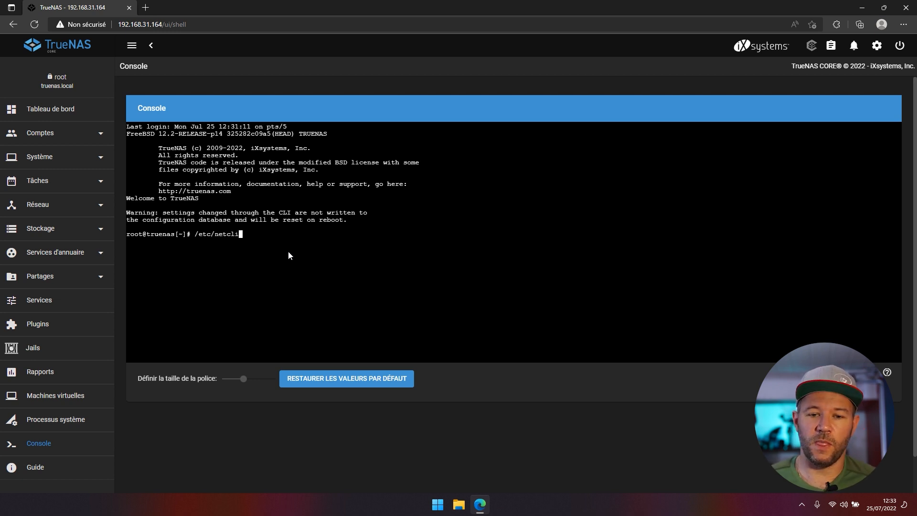
key(Return)
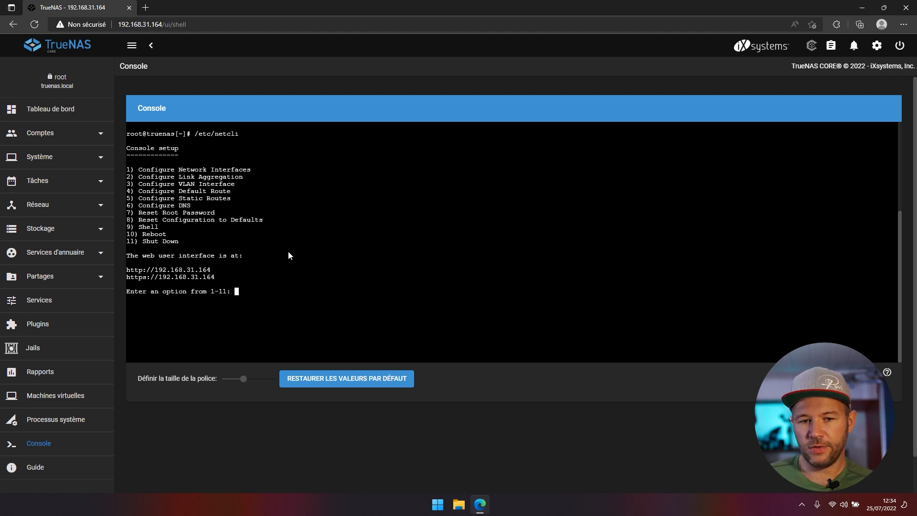
text(1)
key(Return)
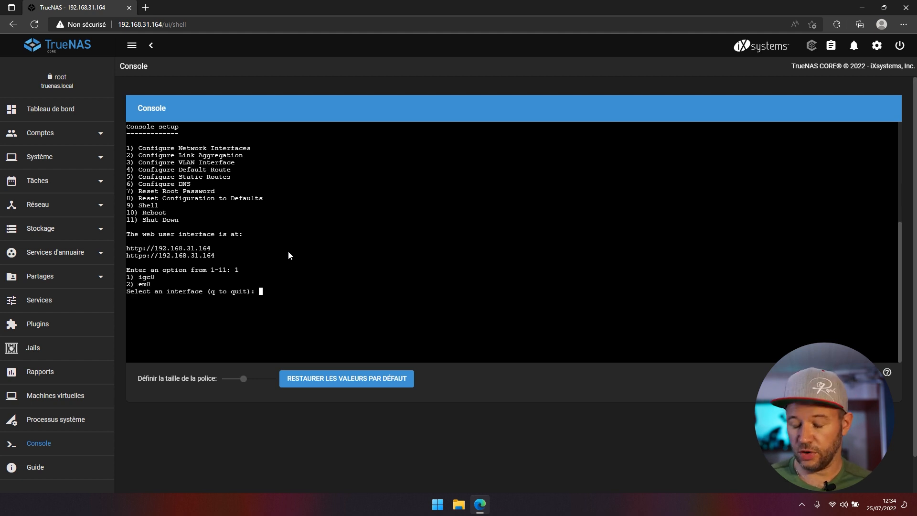
text(1)
key(Return)
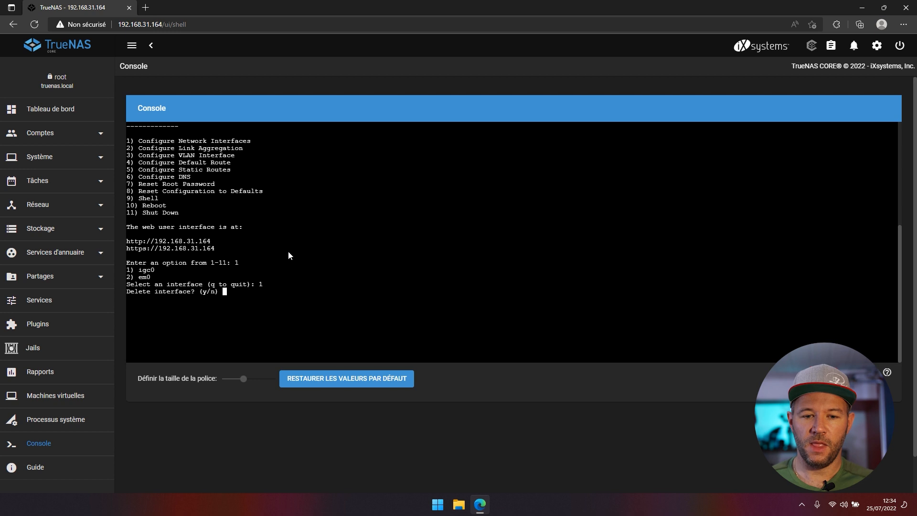
- Keep igc0 and its settings, decline DHCP, enable IPv4 and name it Bojo_NAS
text(n)
key(Return)
text(n)
key(Return)
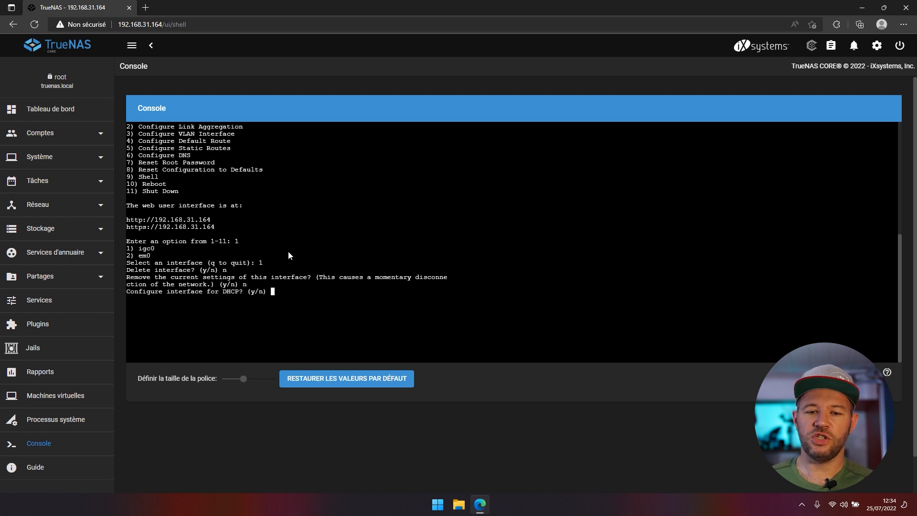
text(n)
key(Return)
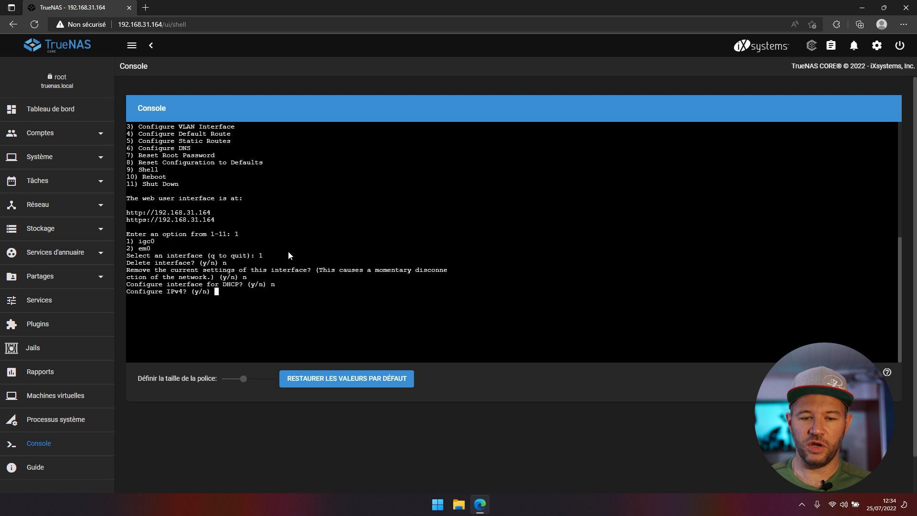
text(y)
key(Return)
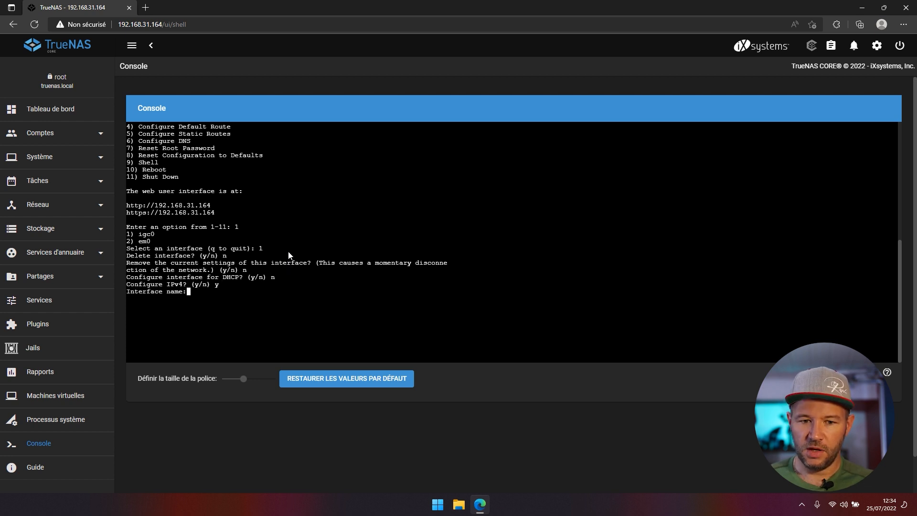
text(Bojo_NAS)
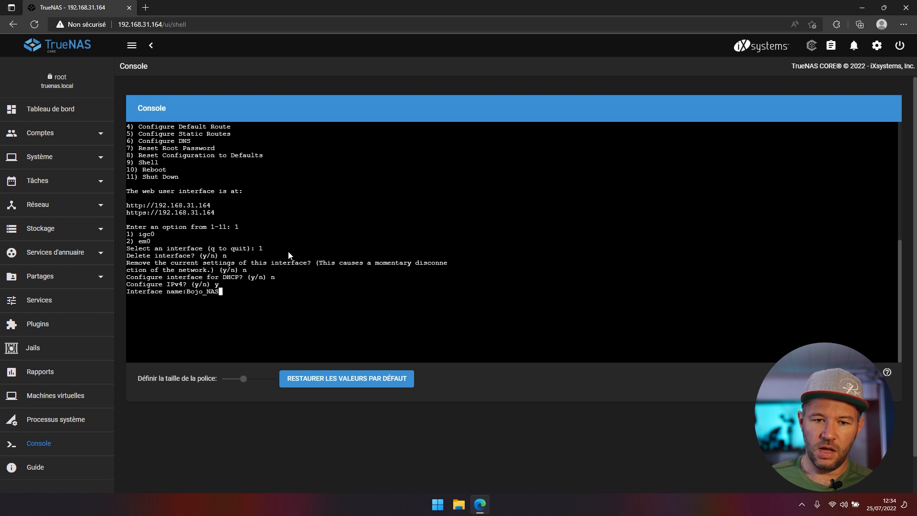
key(Return)
- Enter address 192.168.31.164 with netmask 255.255.255.0 and skip IPv6
text(192.168)
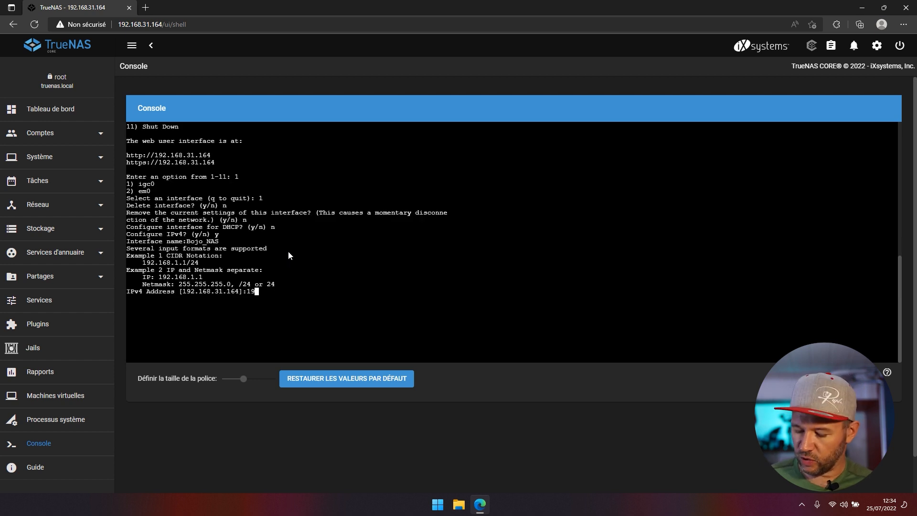
text(.31.164)
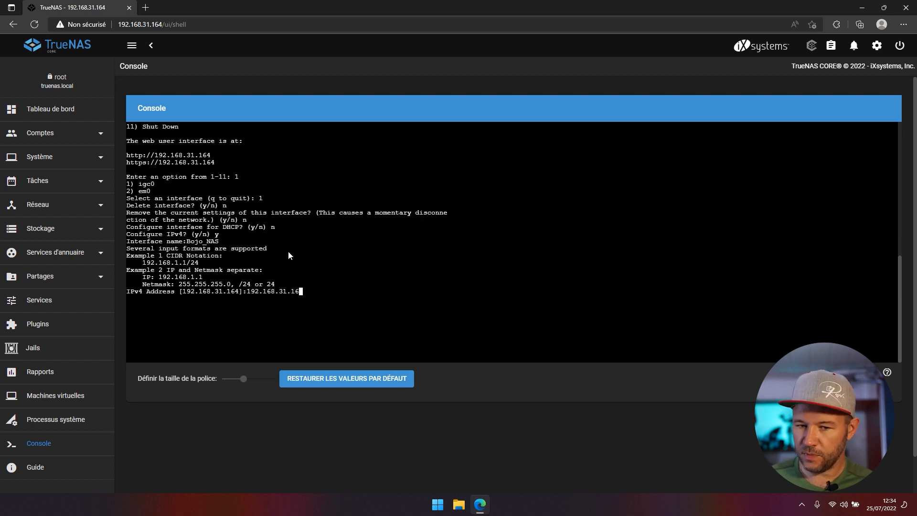
key(Return)
text(2)
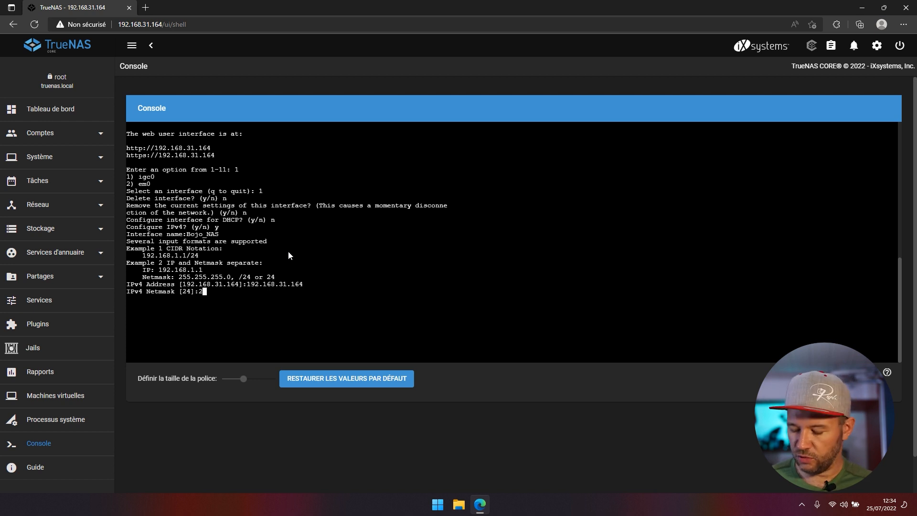
text(55.255.255.0)
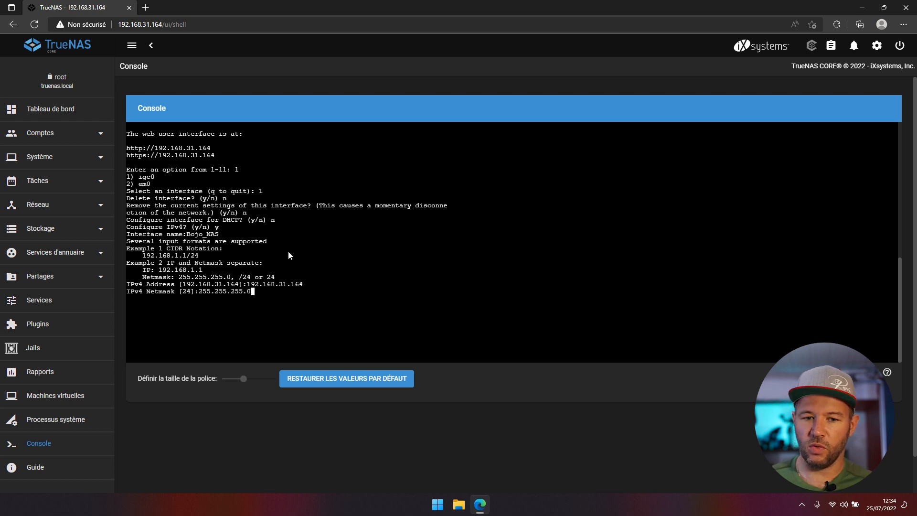
key(Return)
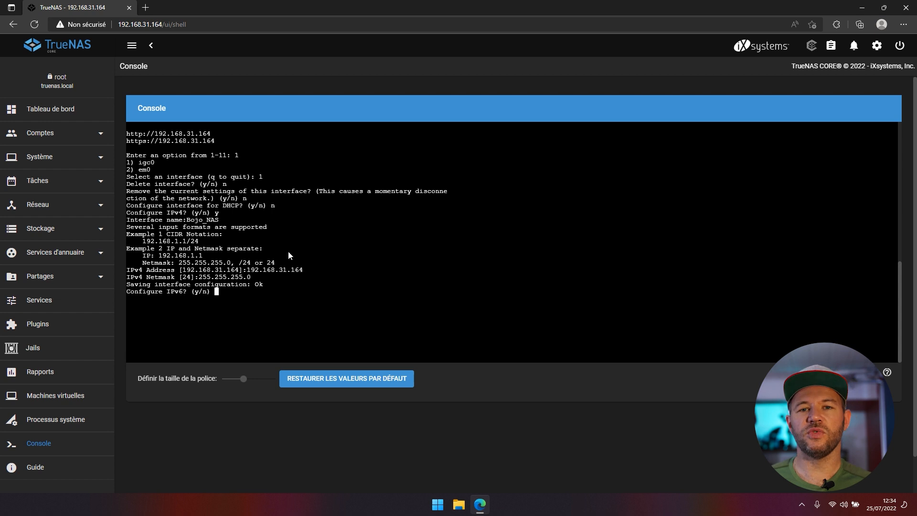
text(n)
key(Return)
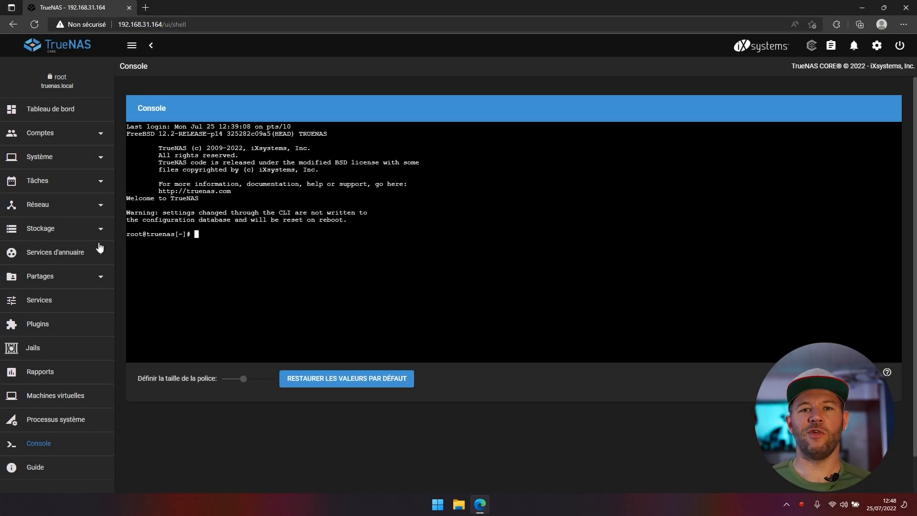
- Open Storage > Disks and highlight boot-pool on disk da1
click(56, 231)
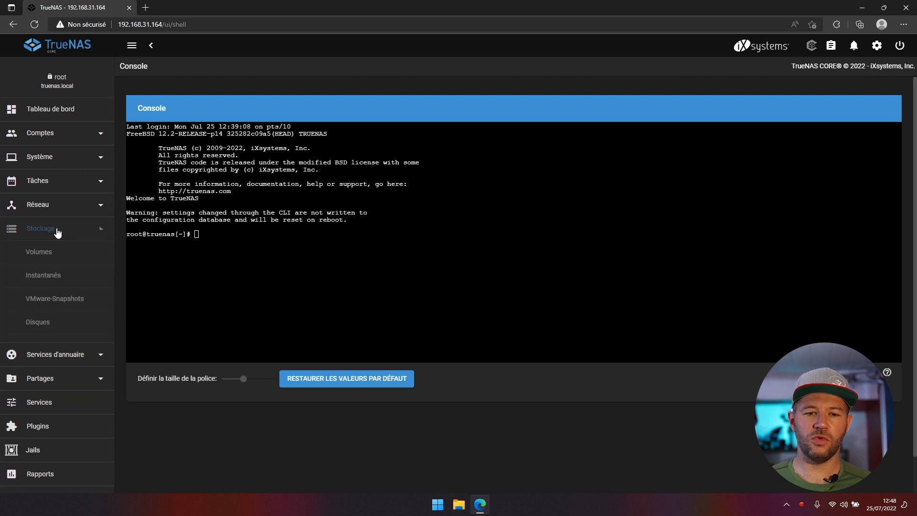
click(32, 322)
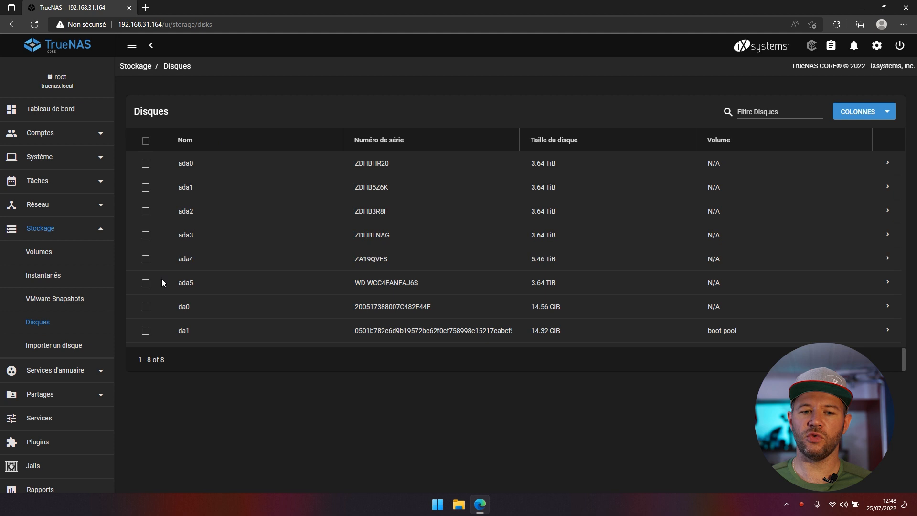
drag(744, 333, 707, 333)
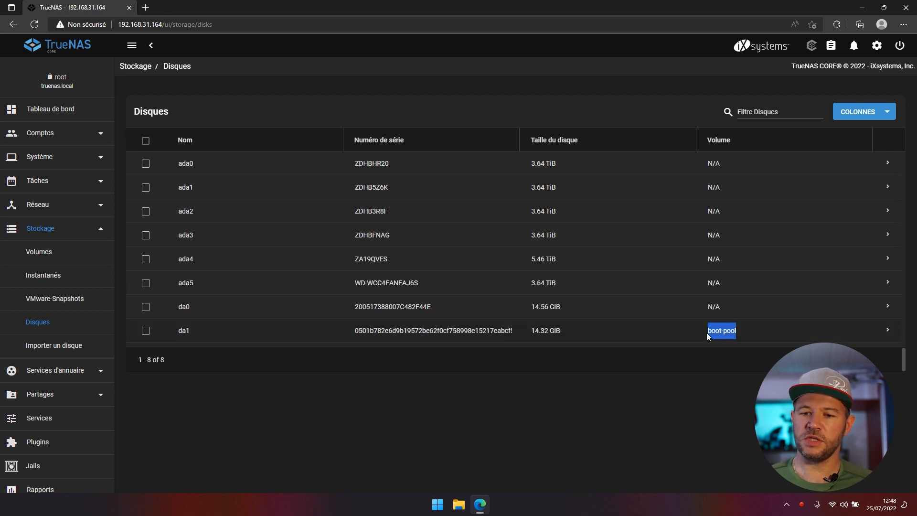
click(744, 331)
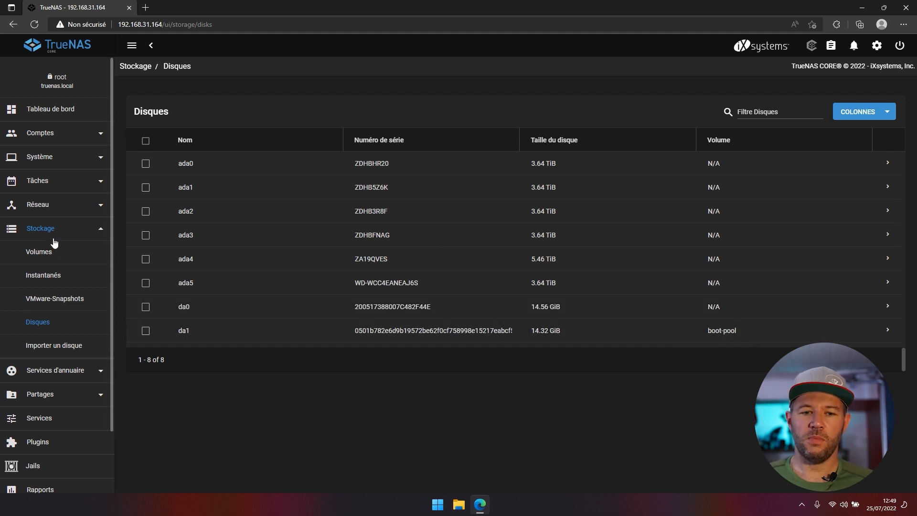
click(40, 250)
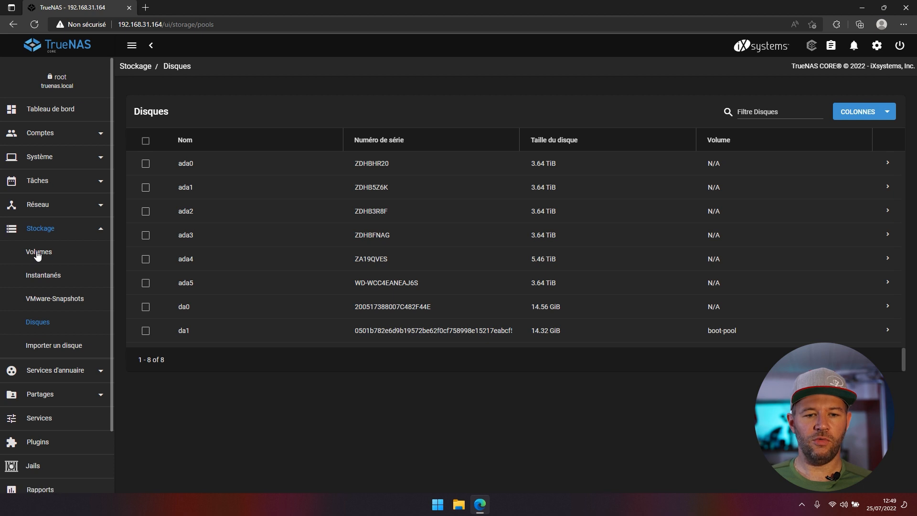
- Add a new pool via Create new pool and name it Volume01
click(856, 109)
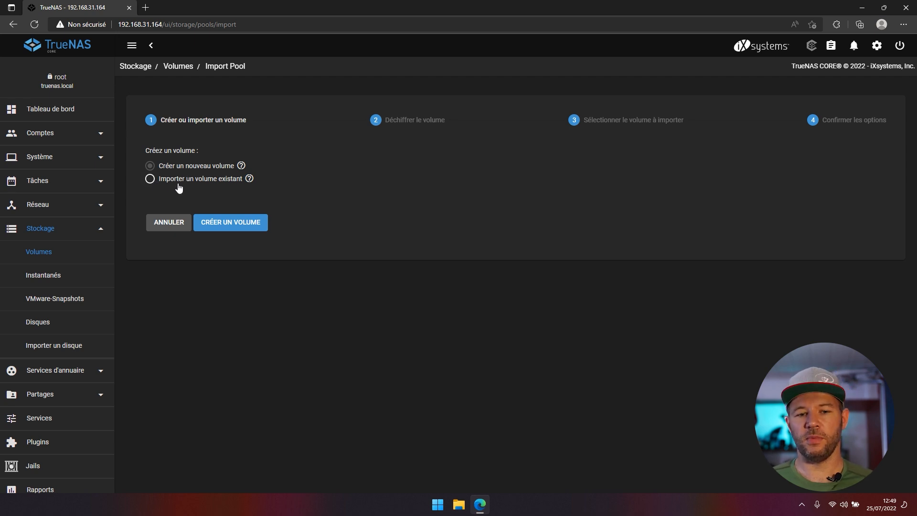
click(214, 223)
click(195, 142)
text(Volume)
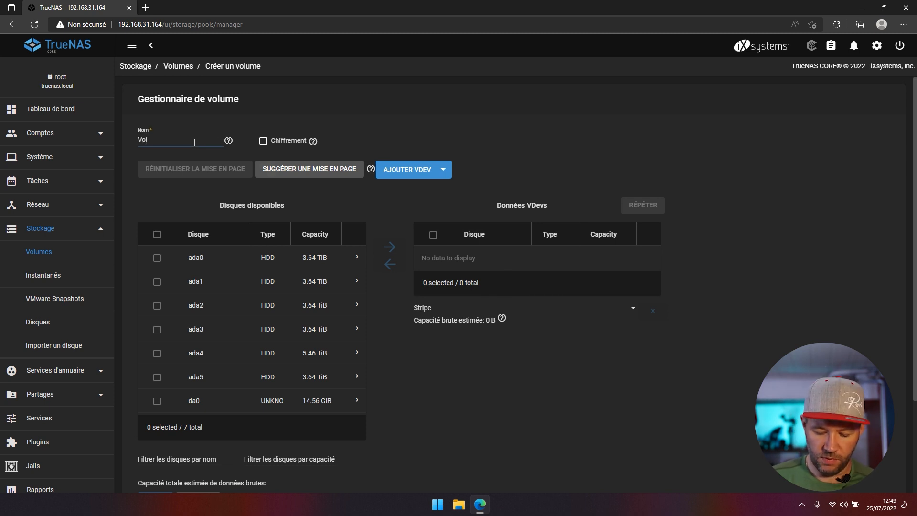
key(BackSpace)
key(BackSpace)
text(l)
key(BackSpace)
text(me01)
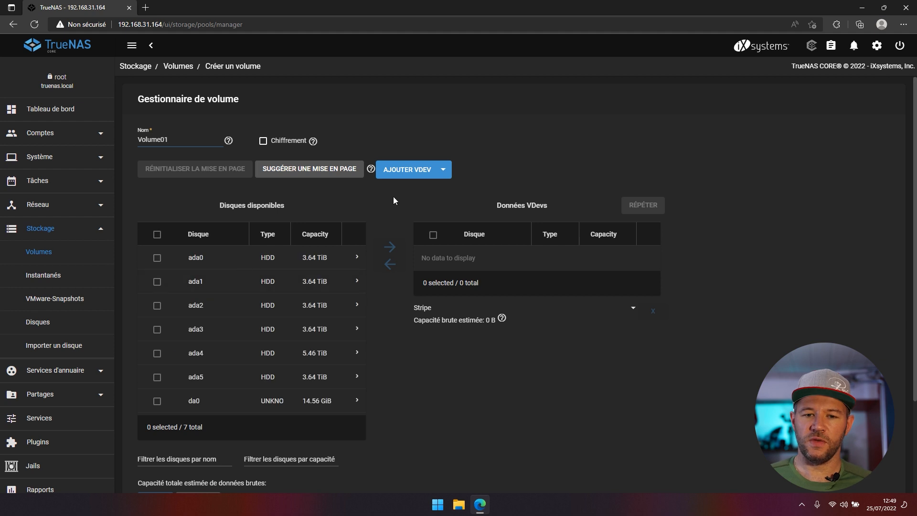
- Select disks ada0, ada1, ada2 and ada3 and move them into Data VDevs
click(156, 258)
click(156, 282)
click(157, 306)
click(157, 329)
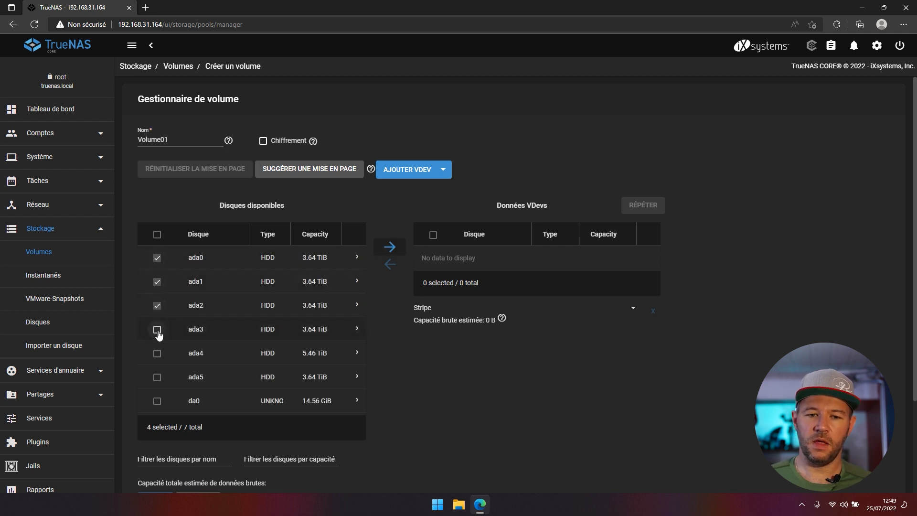
click(391, 248)
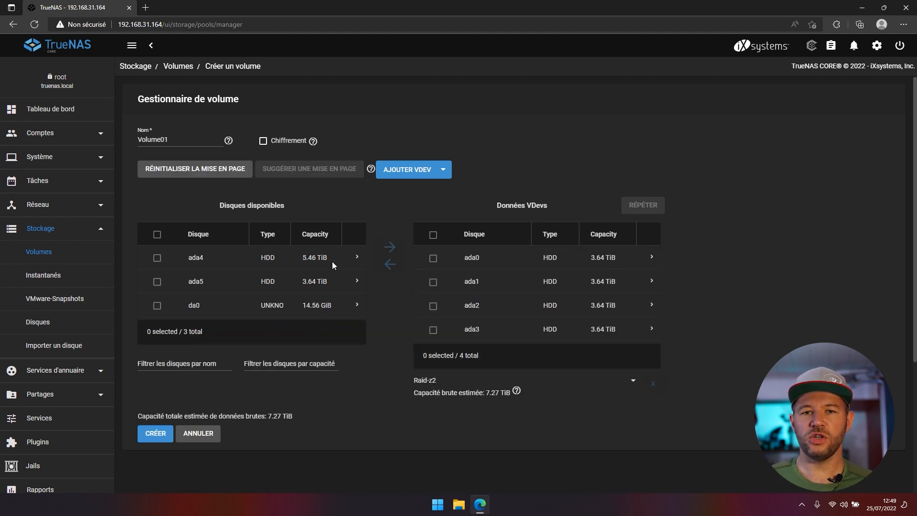
- Change the data vdev layout to Stripe, raising raw capacity from 7.27 to 14.55 TiB
click(429, 175)
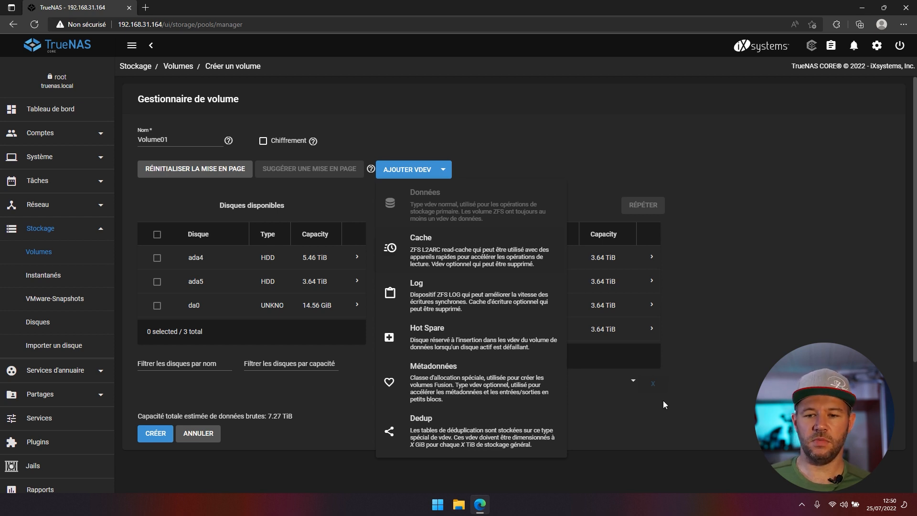
click(654, 429)
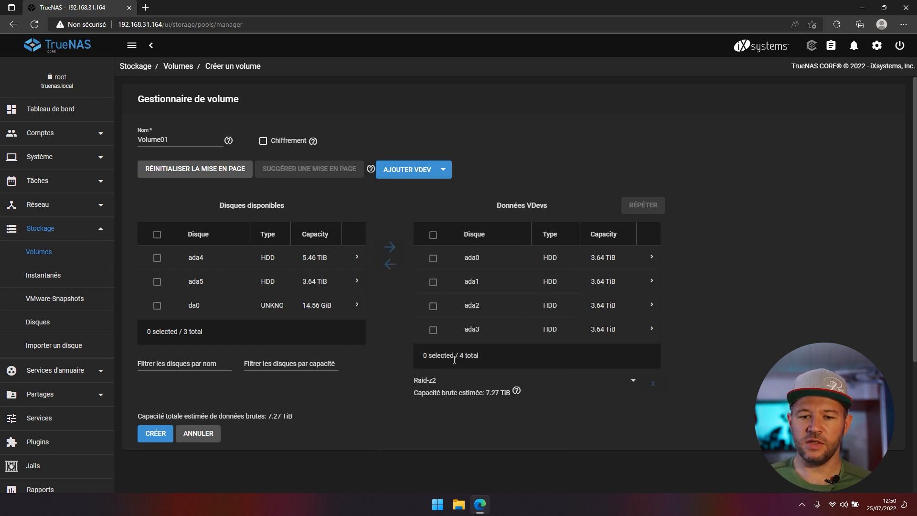
drag(485, 393, 500, 394)
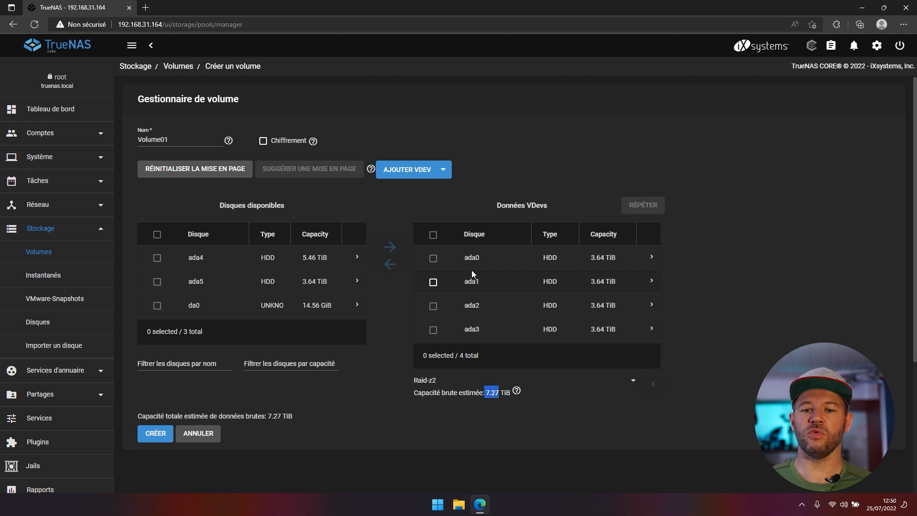
click(435, 382)
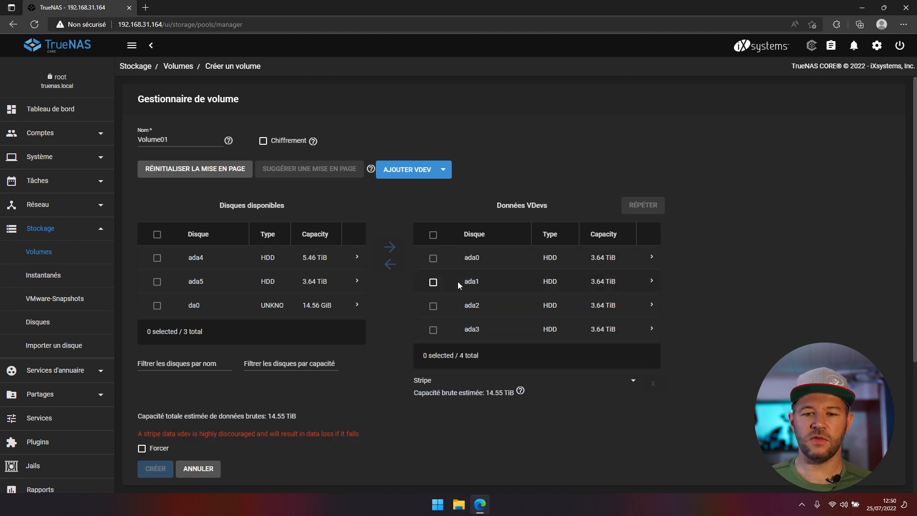
drag(486, 392, 507, 393)
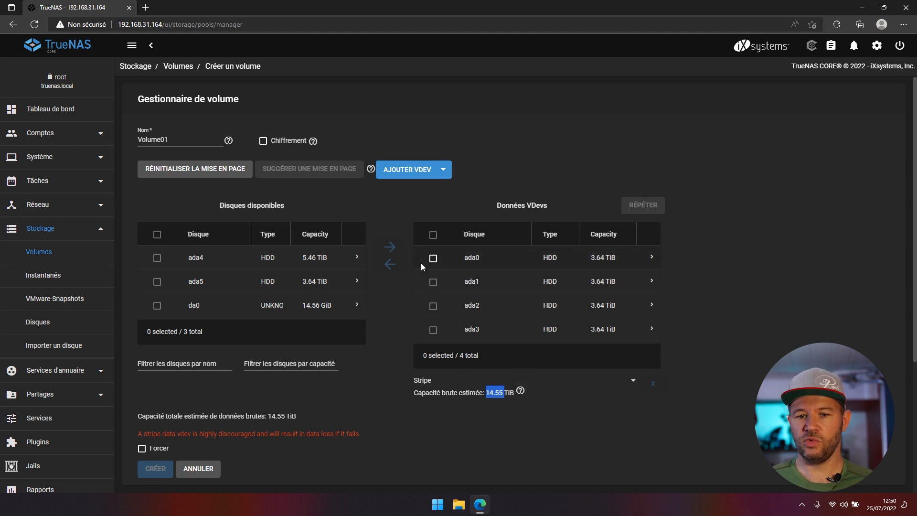
- Compare the Miroir layout (3.64 TiB), then set the four-disk vdev to Raid-z (10.91 TiB)
click(433, 382)
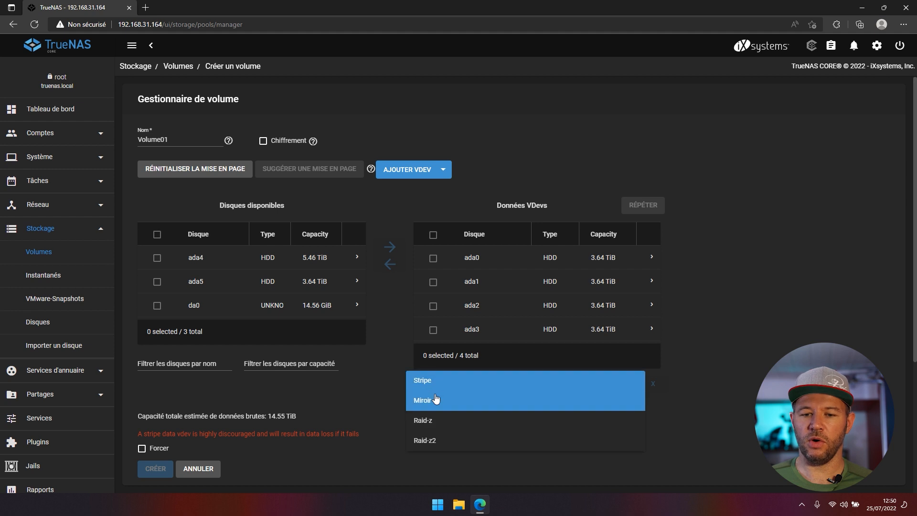
click(436, 399)
drag(487, 393, 504, 393)
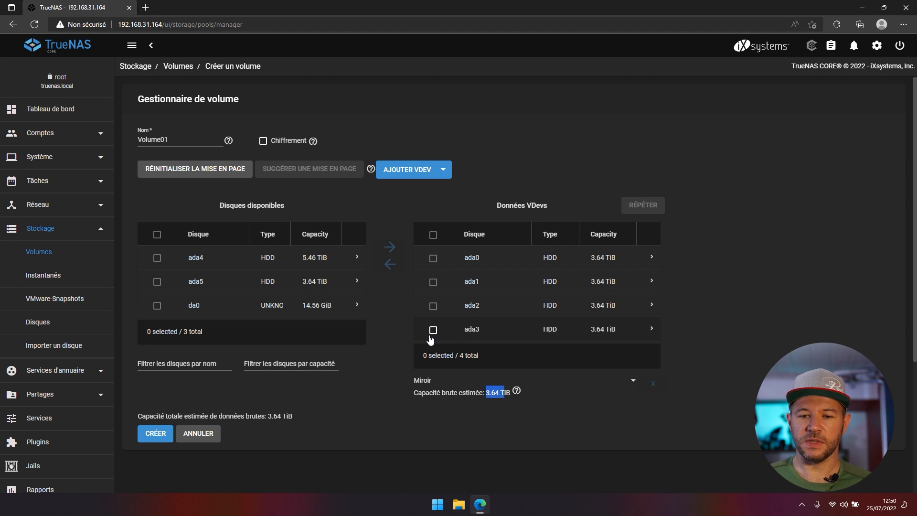
click(423, 381)
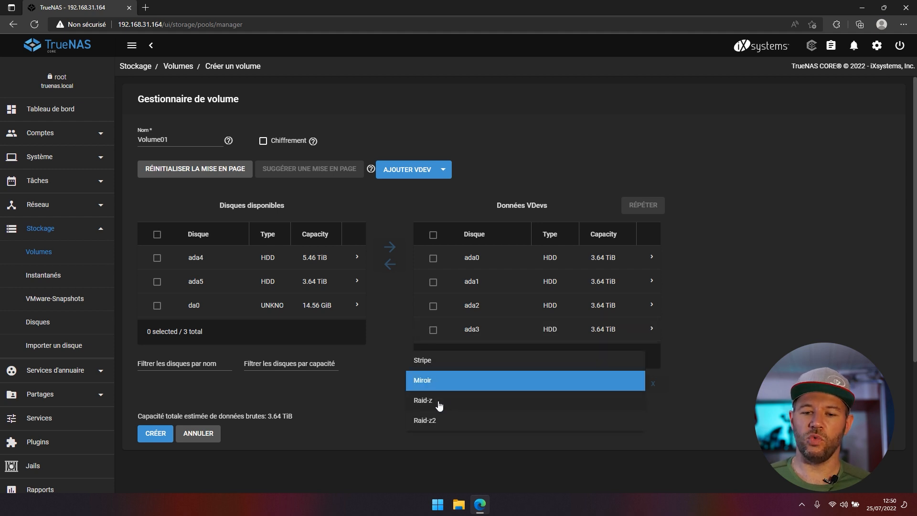
click(439, 406)
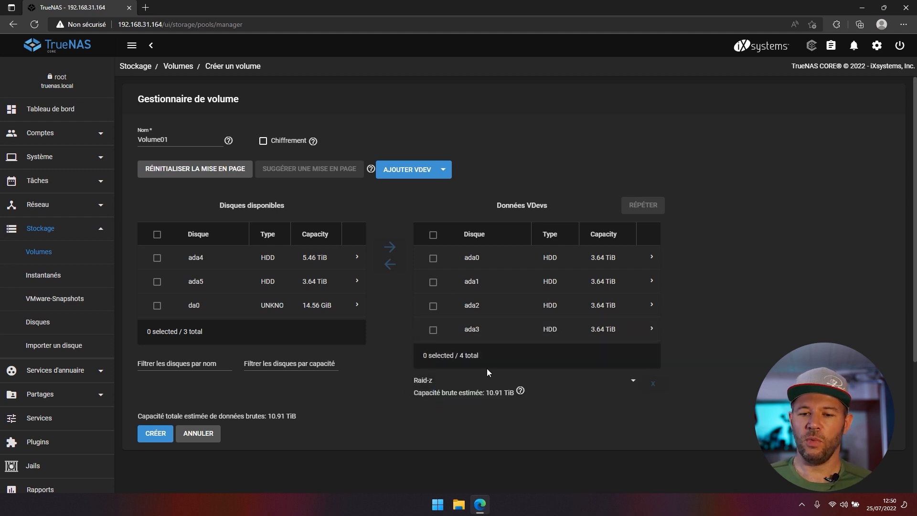
drag(486, 393, 503, 394)
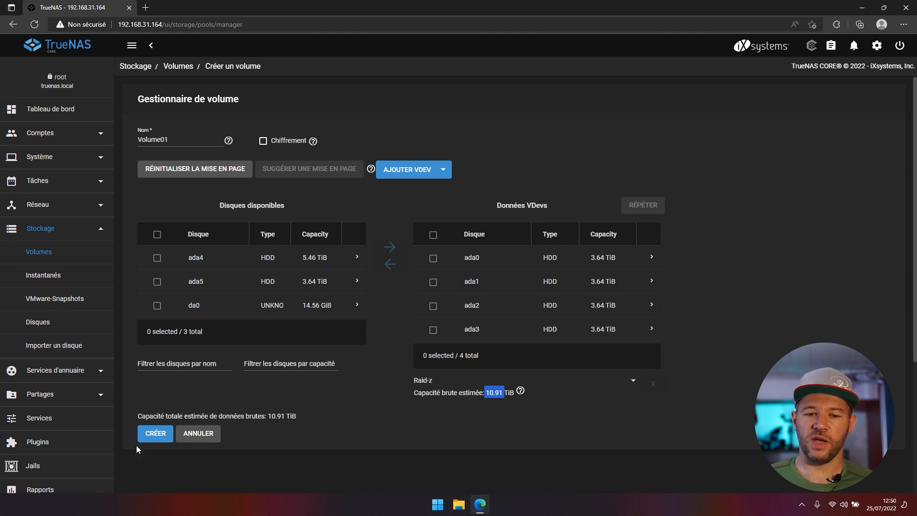
click(148, 436)
- Confirm erasing the disks to create Volume01, check the Disques list, and return to Volumes
click(399, 287)
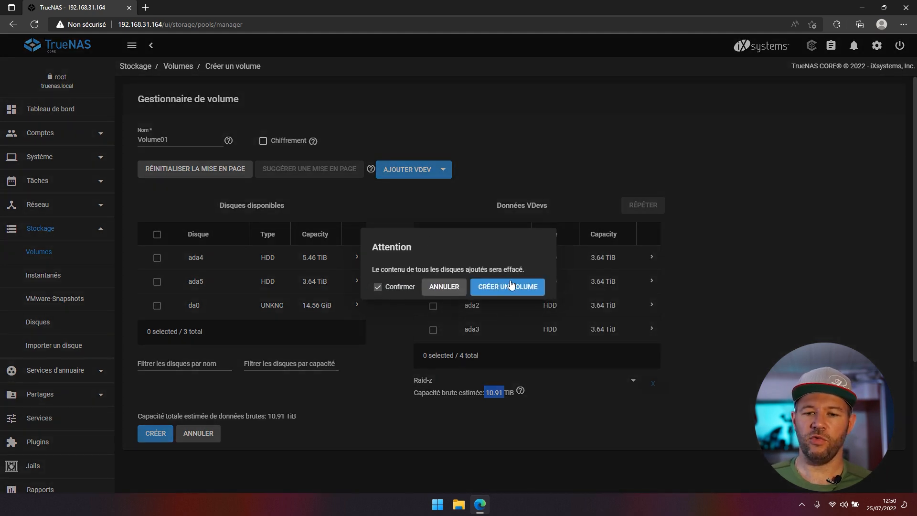
click(509, 287)
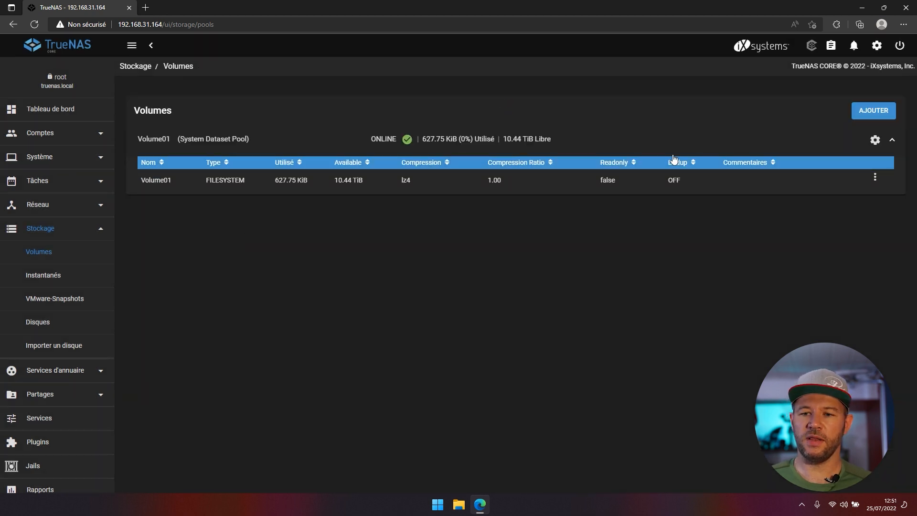
click(46, 325)
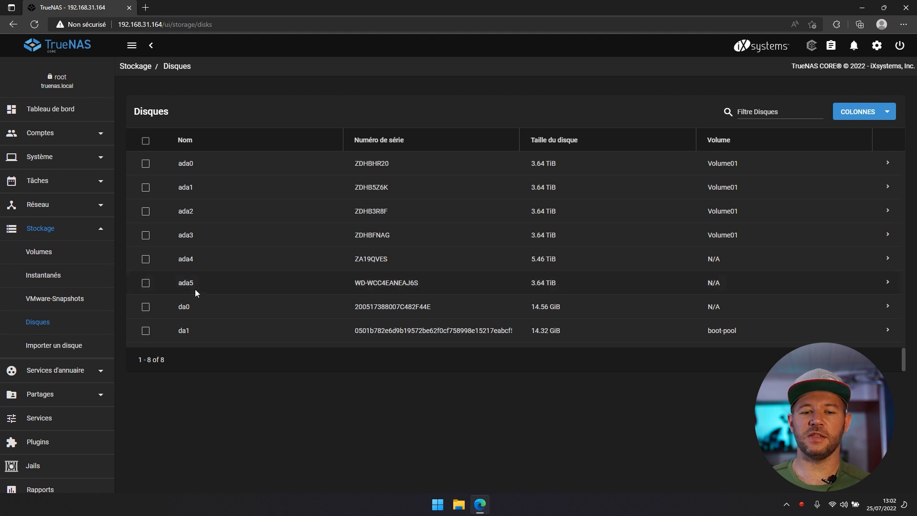
click(80, 259)
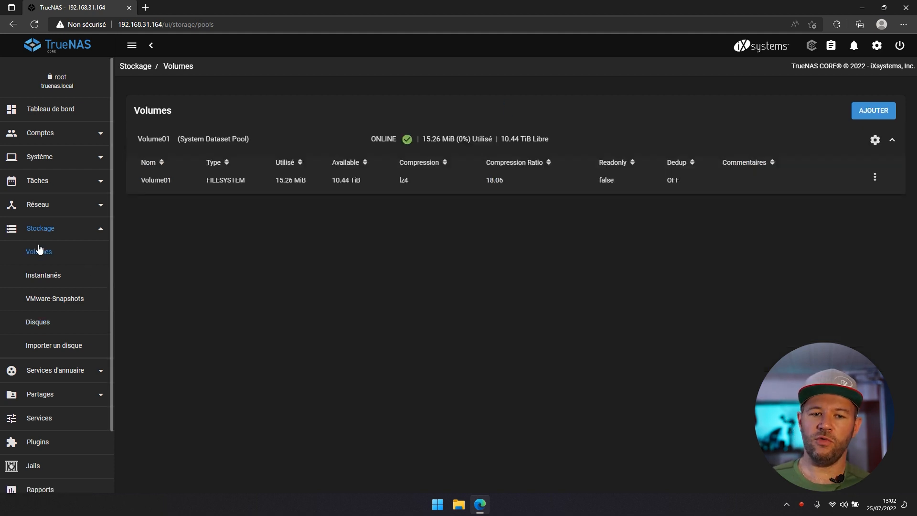
click(184, 182)
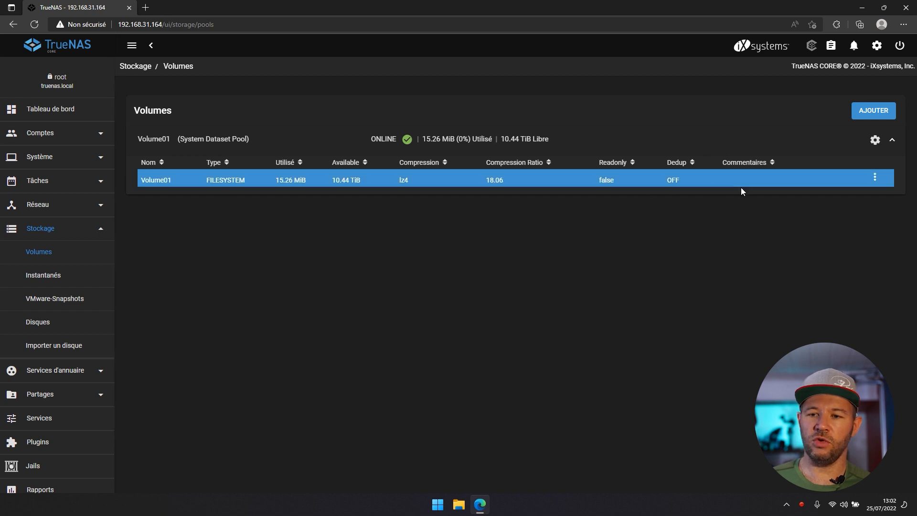
click(875, 178)
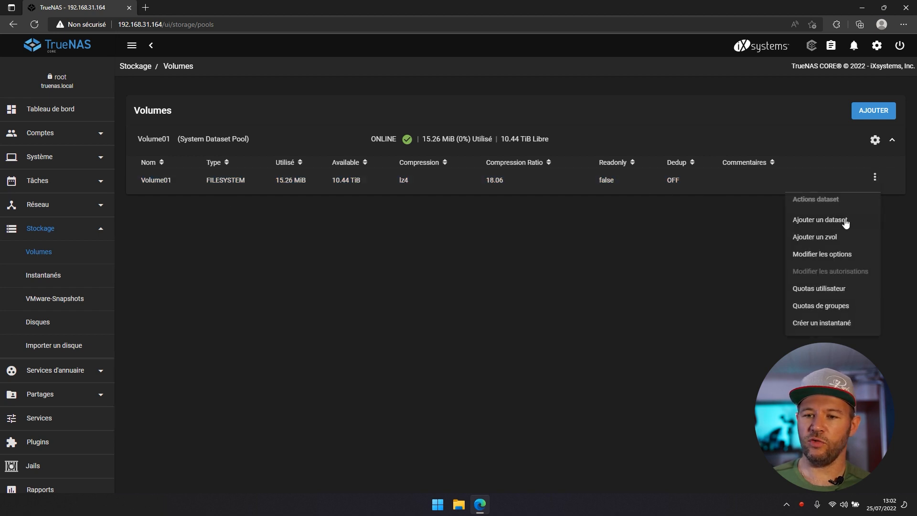
- Add a dataset named 'Users' through Volume01's Ajouter un dataset form
click(846, 221)
click(318, 119)
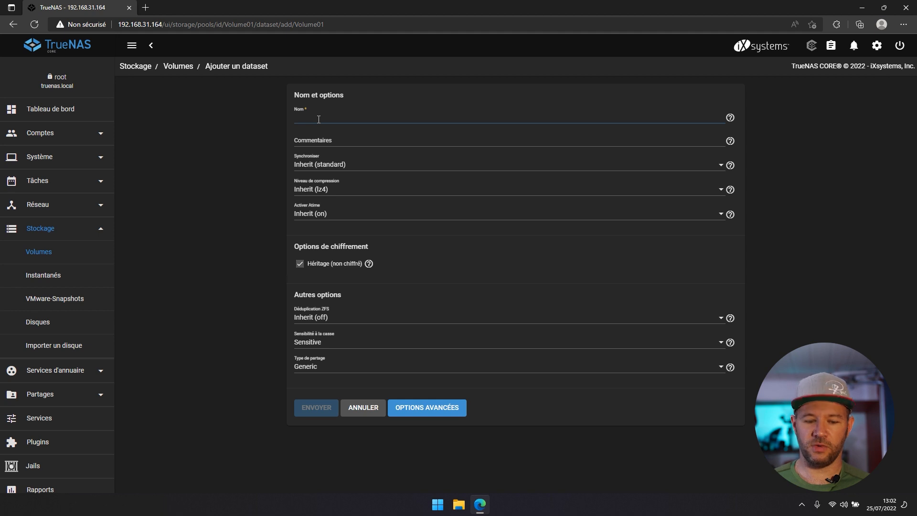
text(Users)
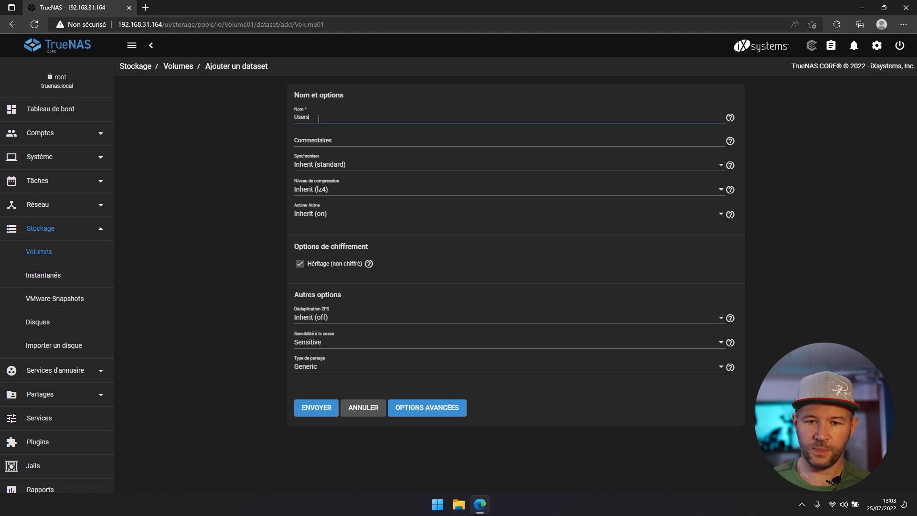
click(318, 408)
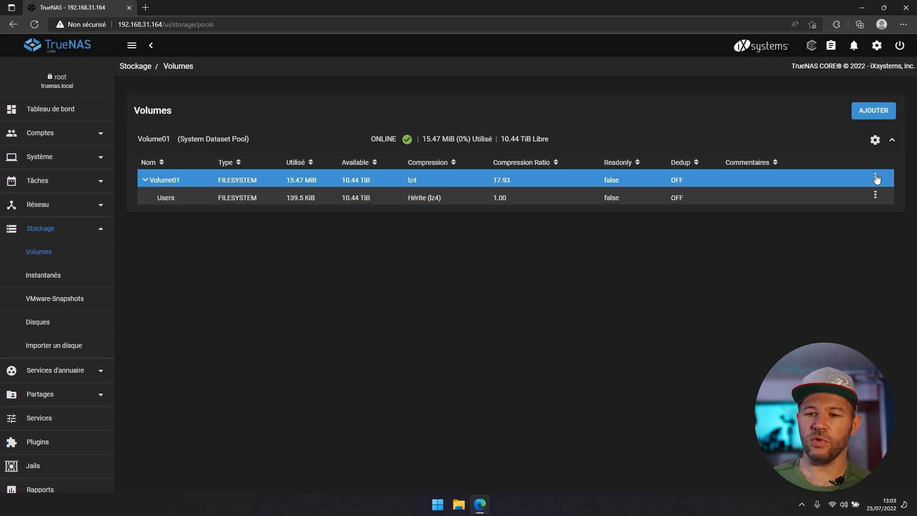
- Add a dataset named 'Privee' under Volume01
click(877, 179)
click(830, 217)
click(337, 115)
text(Pt)
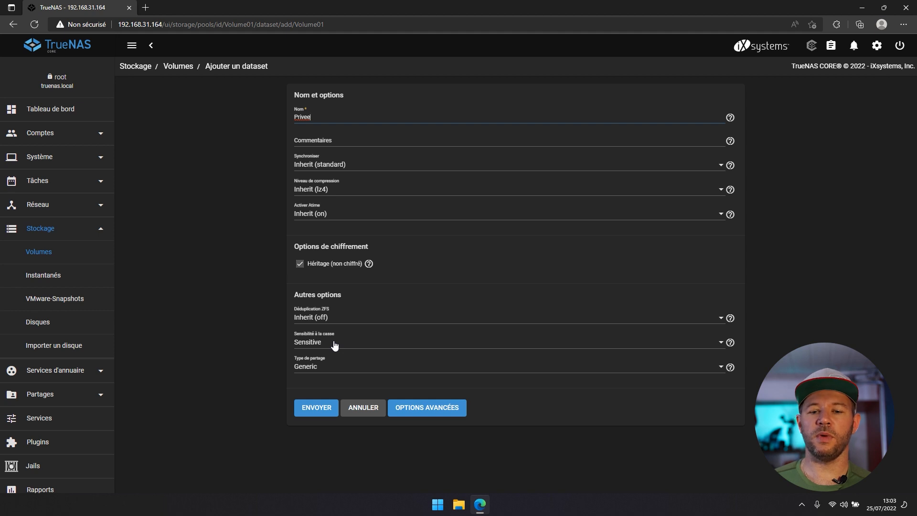
click(323, 408)
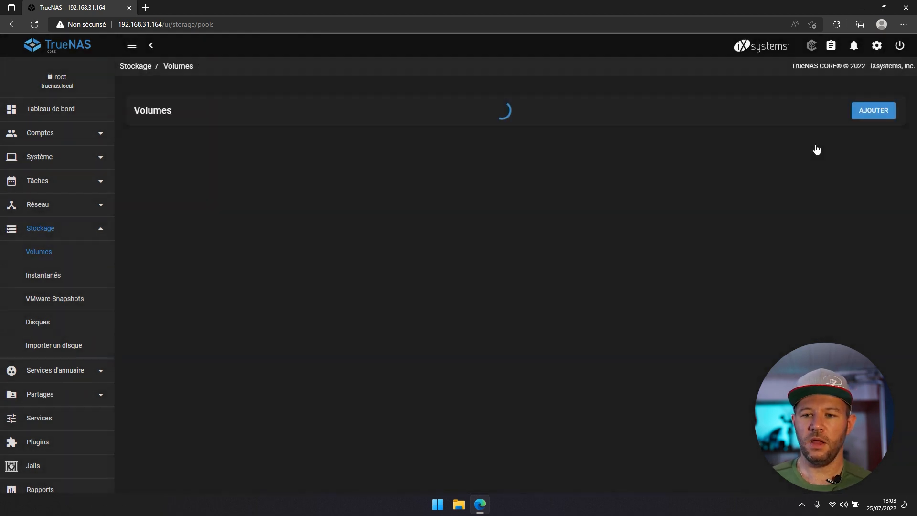
- Add a dataset named 'Public' under Volume01
click(878, 177)
click(821, 239)
click(338, 117)
text(Public)
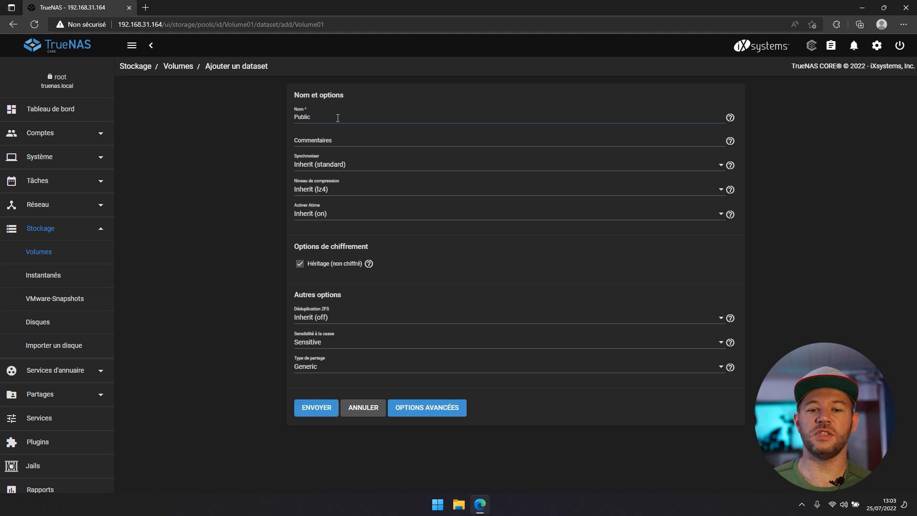
click(309, 401)
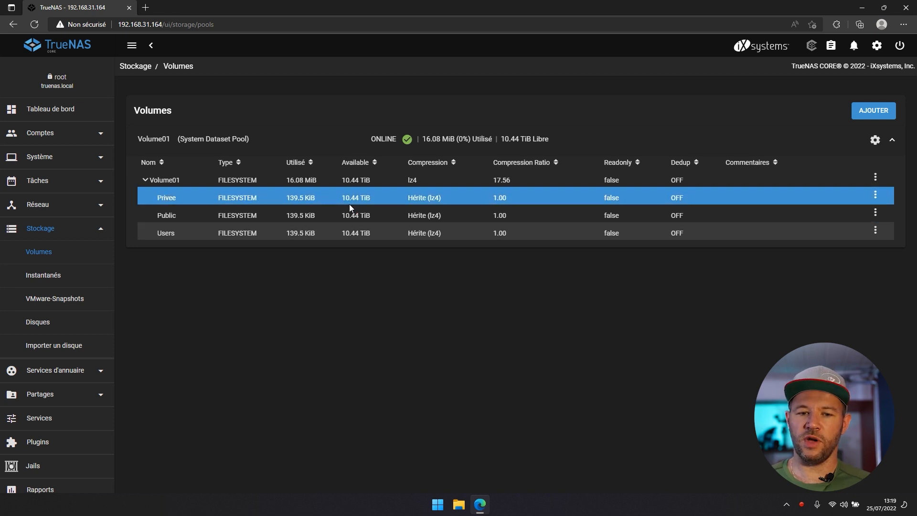
- Apply the OPEN ACL preset to the Public dataset's permissions and save it
click(878, 212)
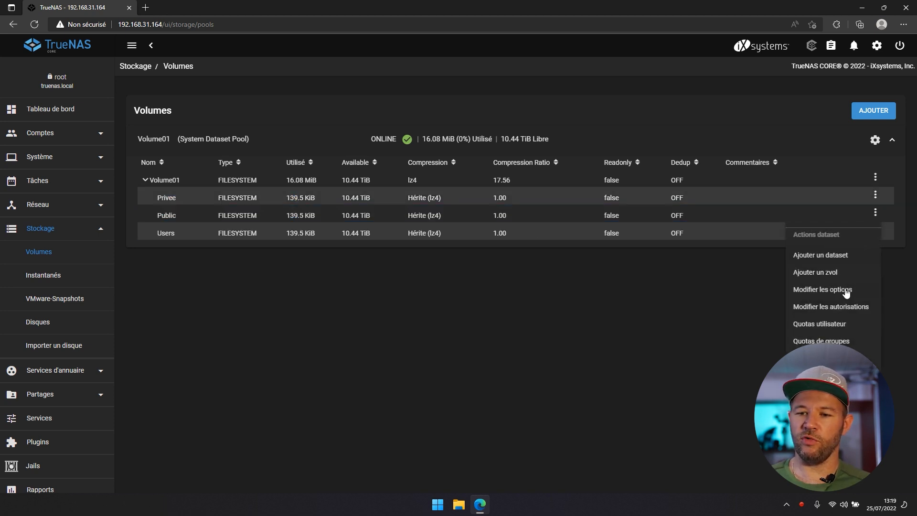
click(845, 306)
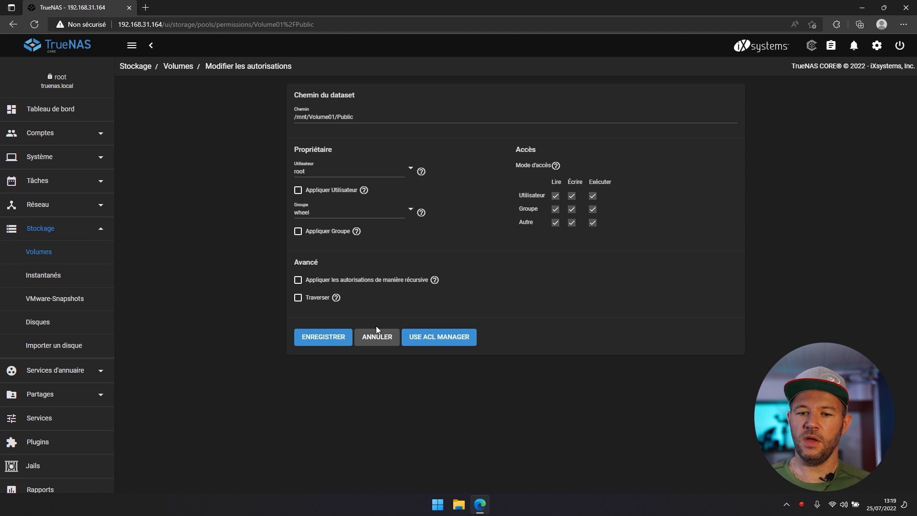
click(429, 337)
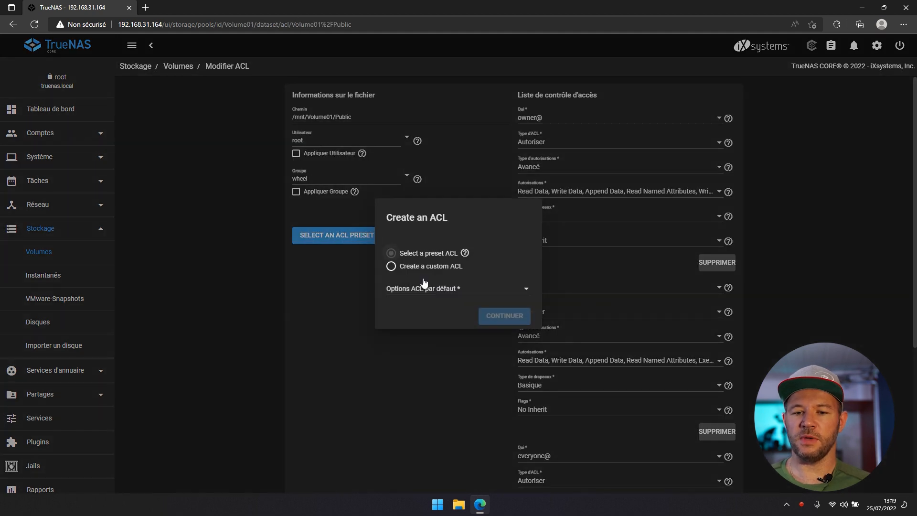
click(422, 290)
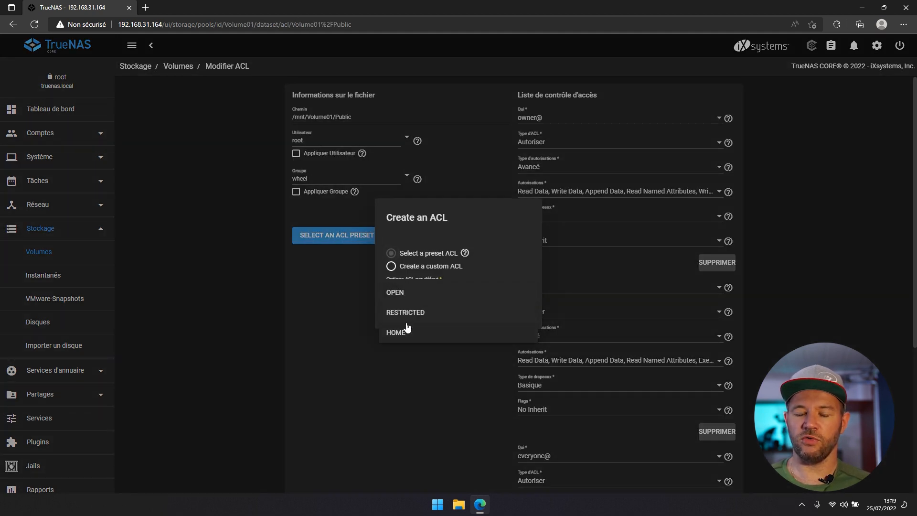
click(408, 302)
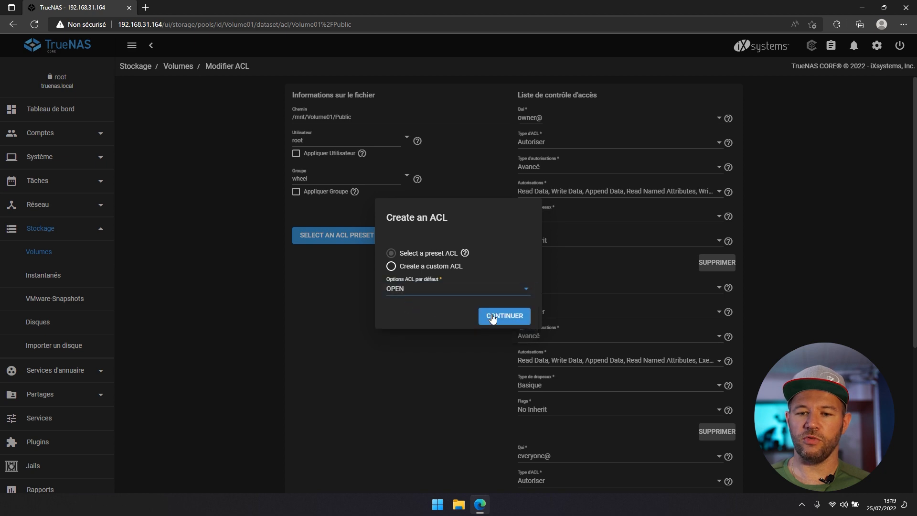
click(488, 319)
scroll(319, 445, down, 5)
click(312, 467)
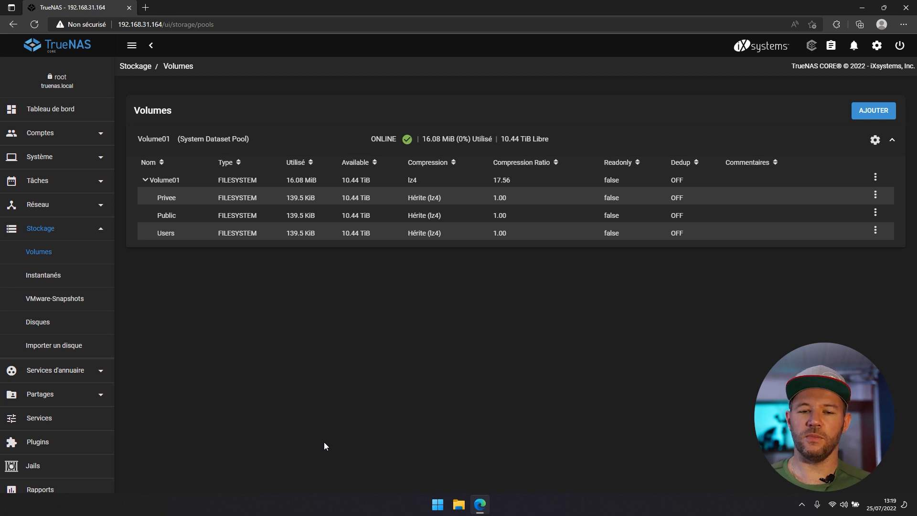
click(259, 239)
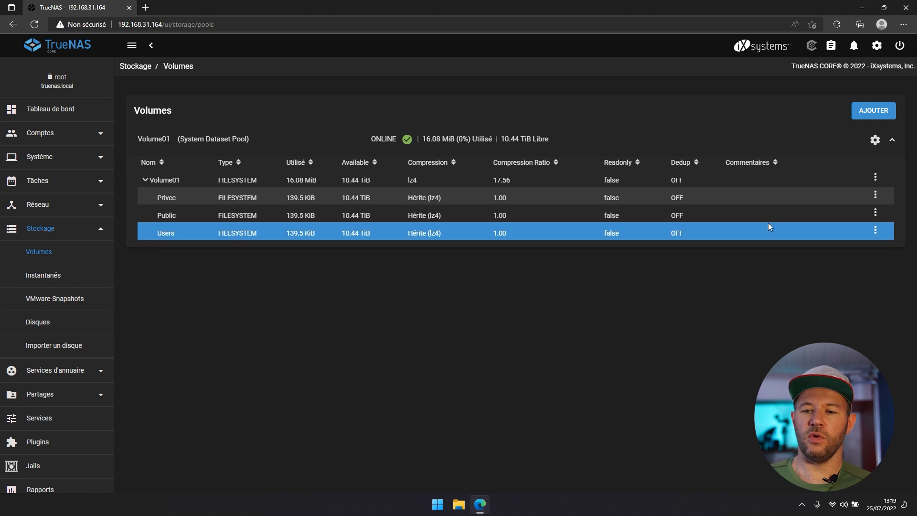
- Apply the HOME ACL preset to the Users dataset's permissions and save it
click(876, 234)
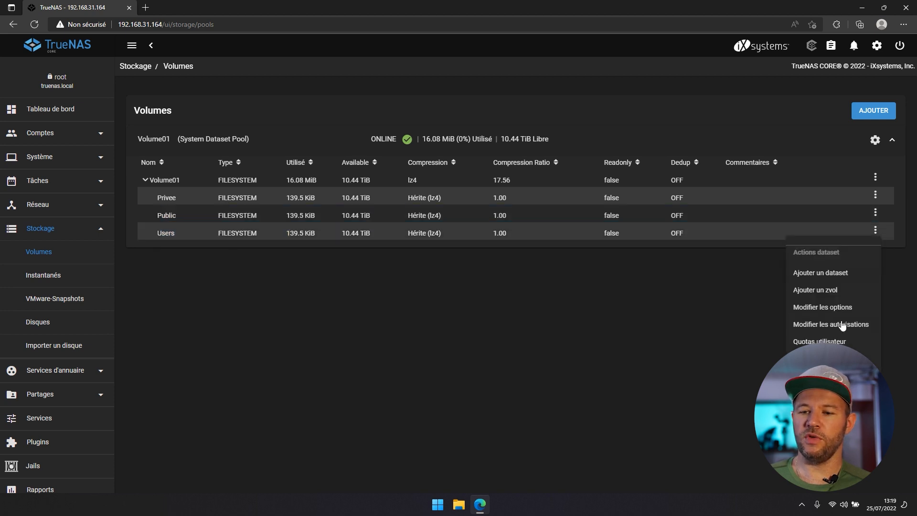
click(841, 323)
click(443, 337)
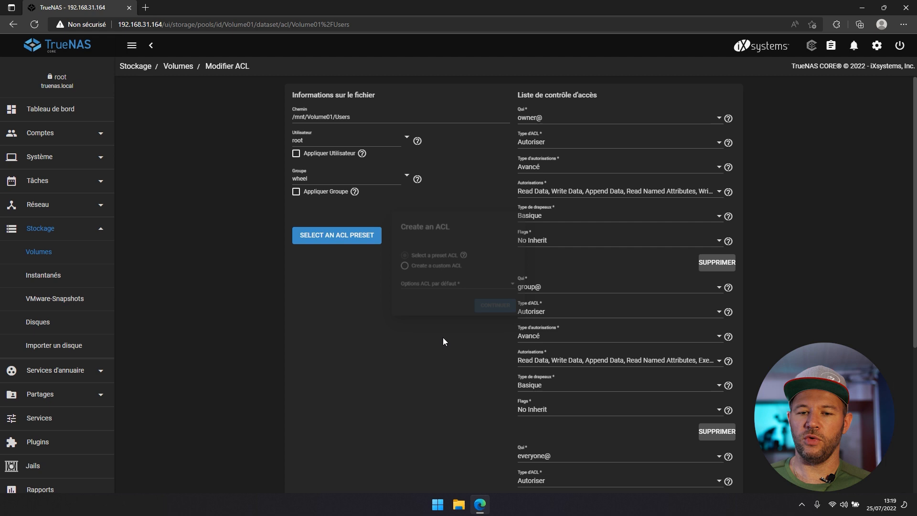
click(451, 285)
click(421, 332)
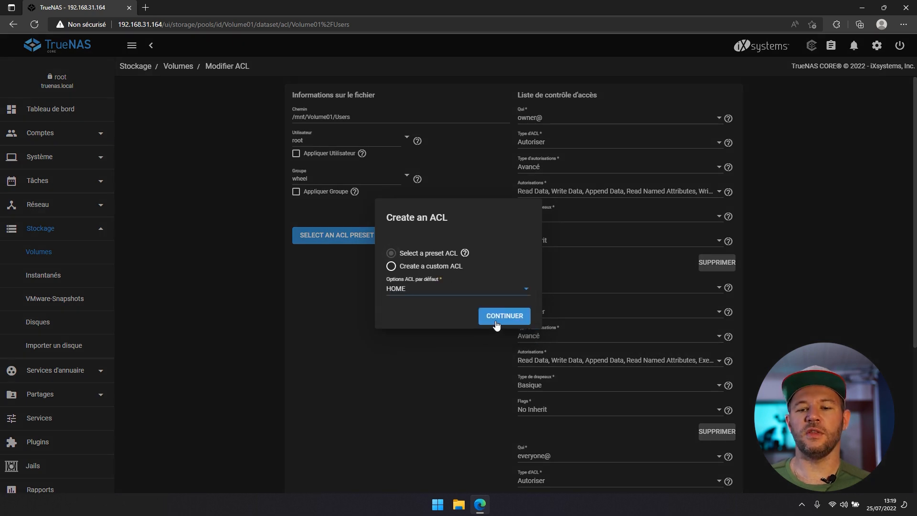
click(497, 320)
scroll(495, 320, down, 10)
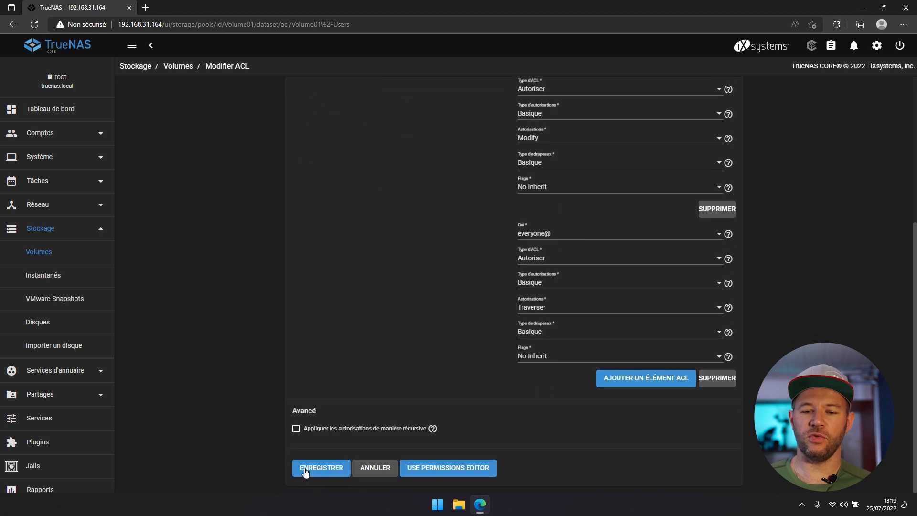
click(318, 467)
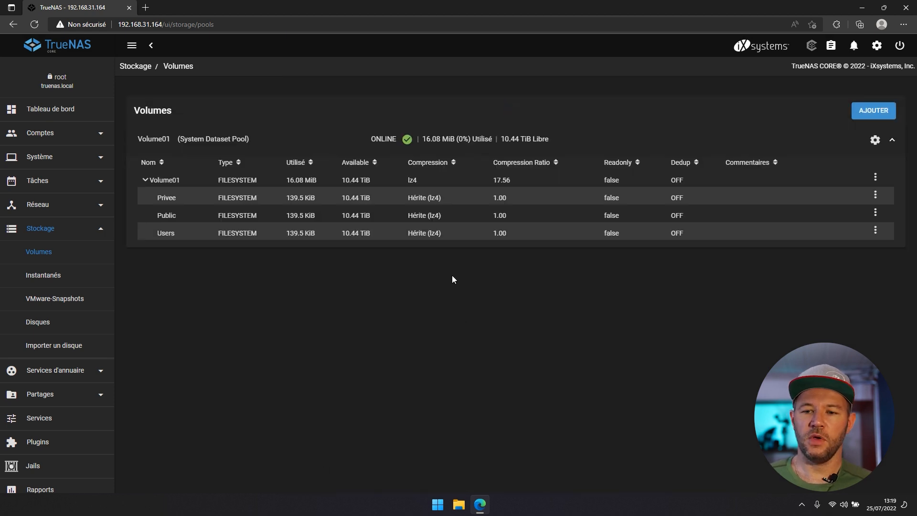
click(515, 214)
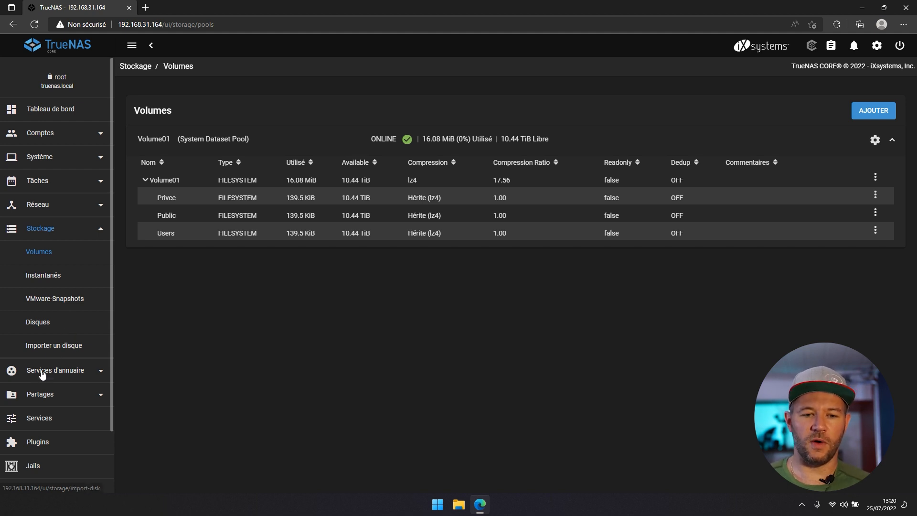
- Start a new Windows (SMB) share with path /mnt/Volume01/Public
click(38, 396)
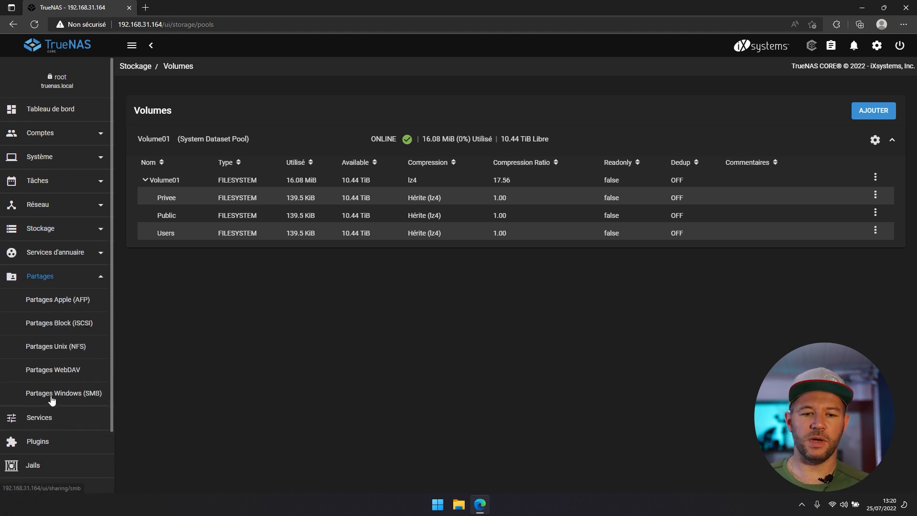
click(51, 400)
click(873, 115)
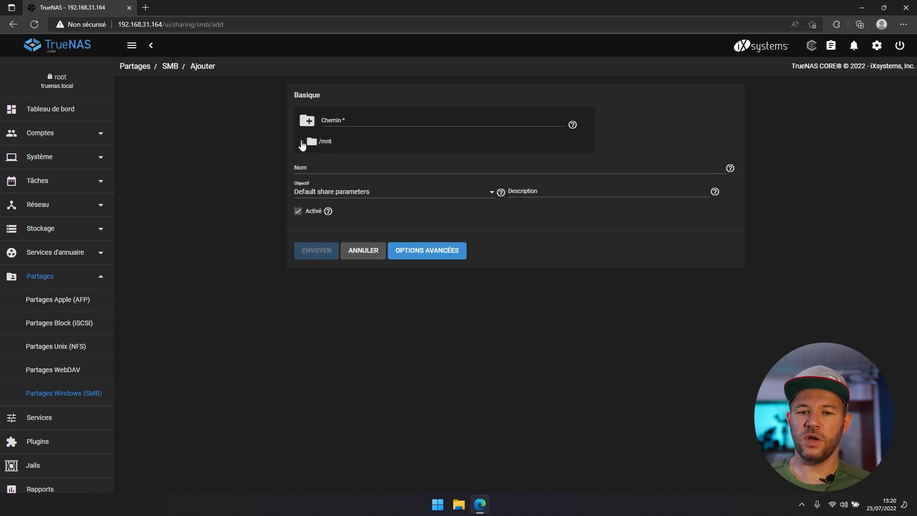
click(303, 142)
click(311, 156)
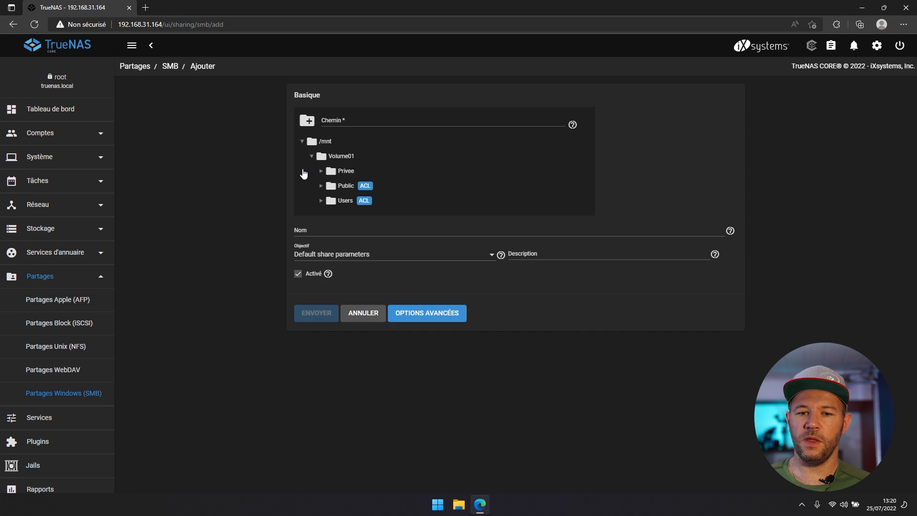
mouse_move(365, 189)
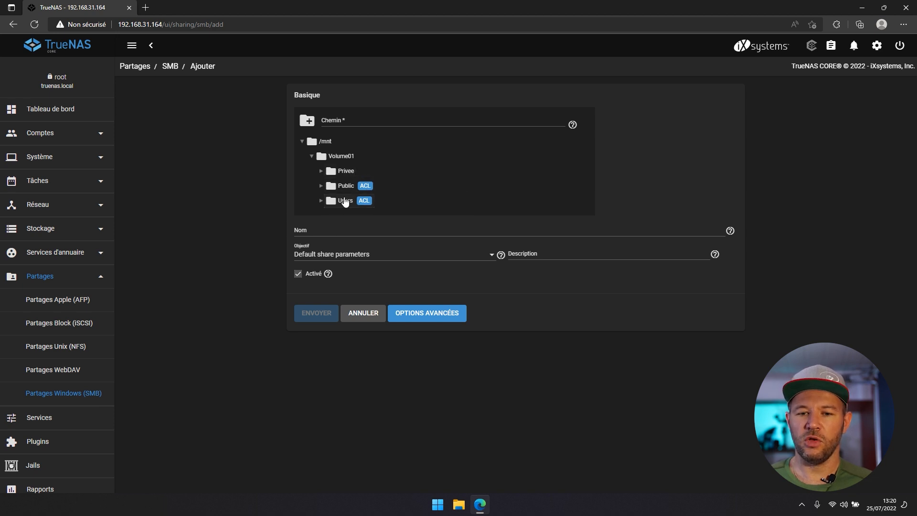
click(346, 187)
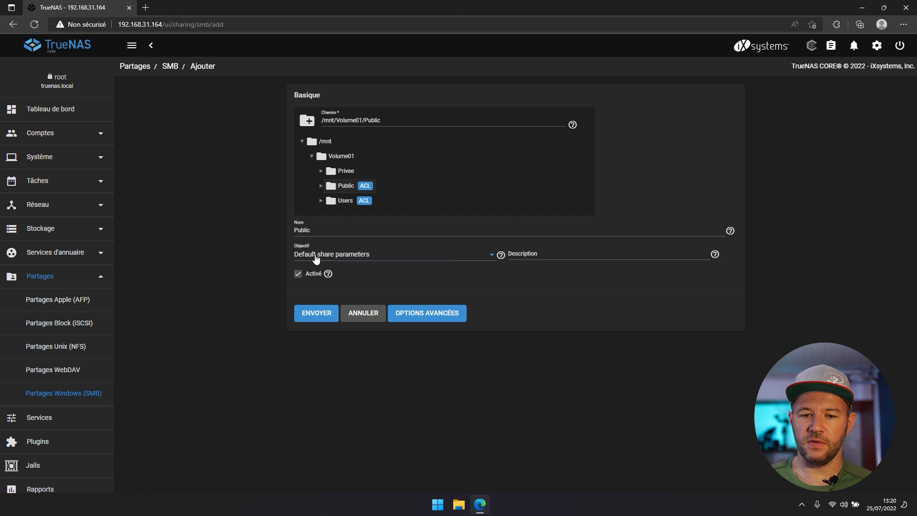
- Set the share purpose to Multi-protocol (AFP/SMB), submit it, and enable the SMB service
click(315, 258)
click(325, 298)
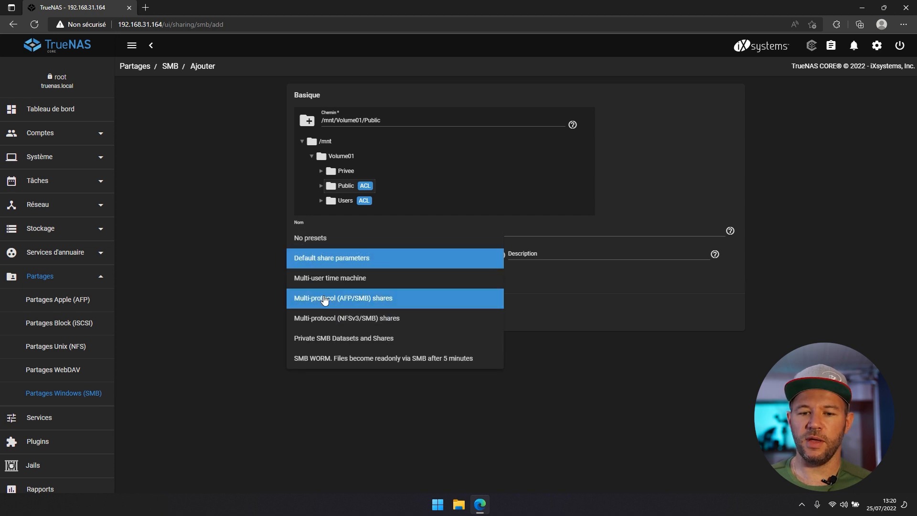
click(325, 319)
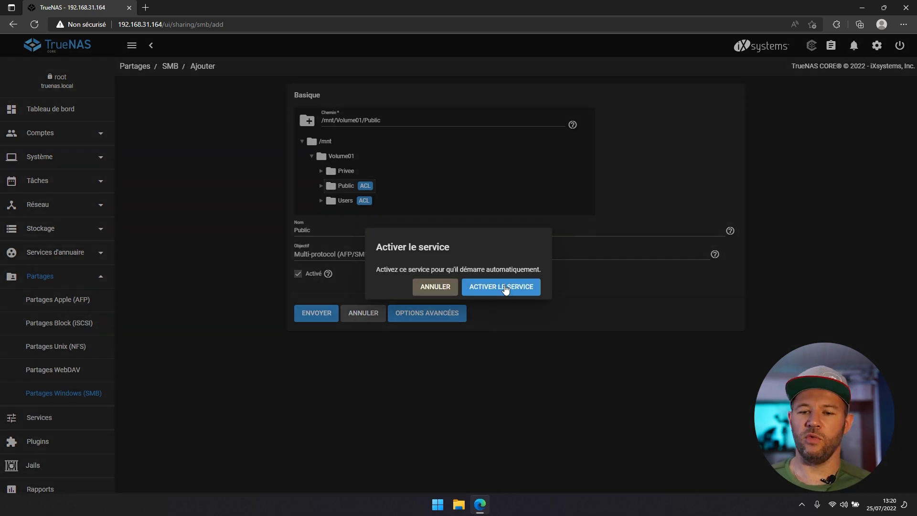
click(505, 287)
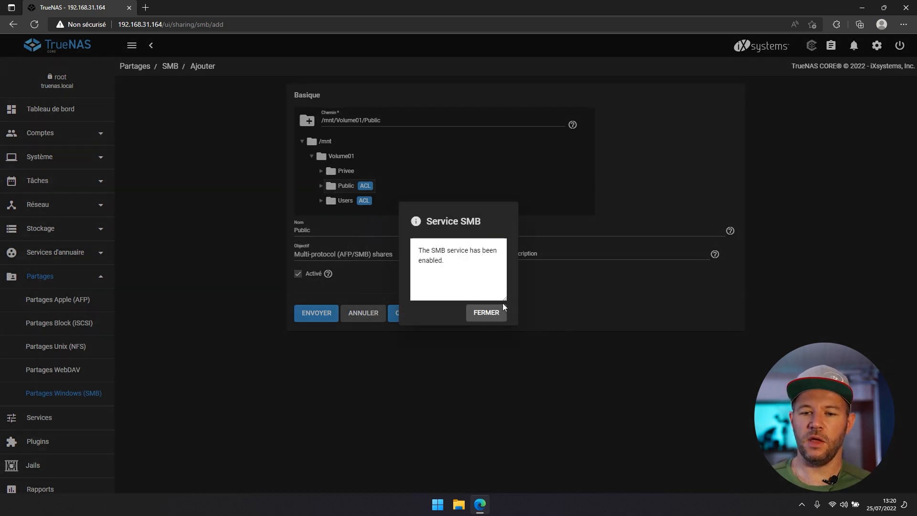
click(497, 316)
scroll(87, 327, down, 1)
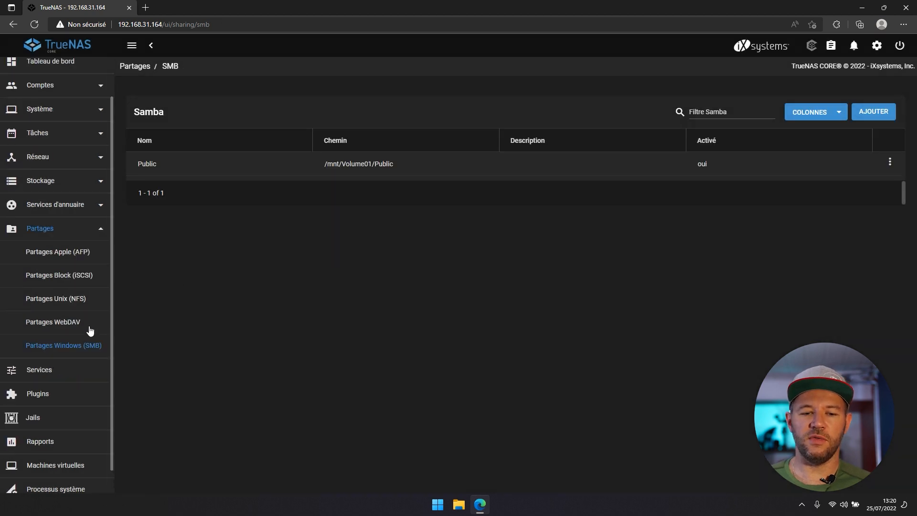
- Start another SMB share with path /mnt/Volume01/Users
click(32, 376)
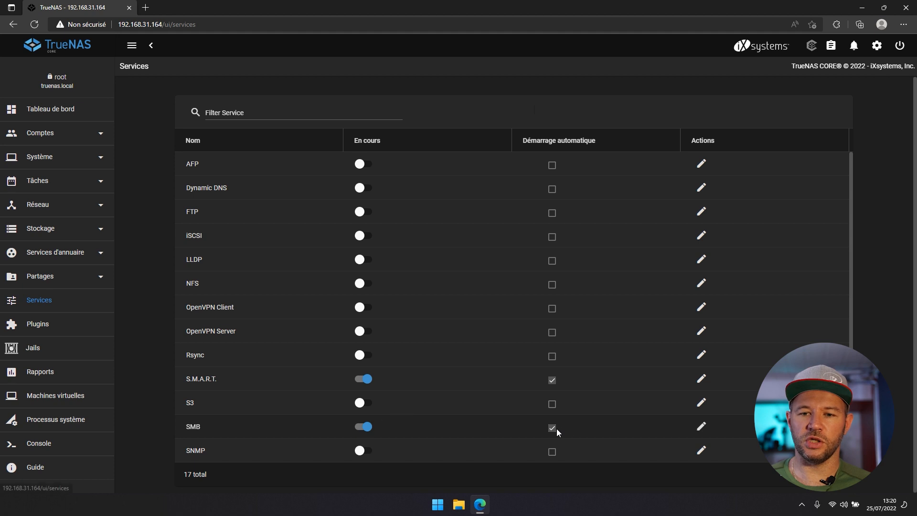
click(47, 281)
click(55, 394)
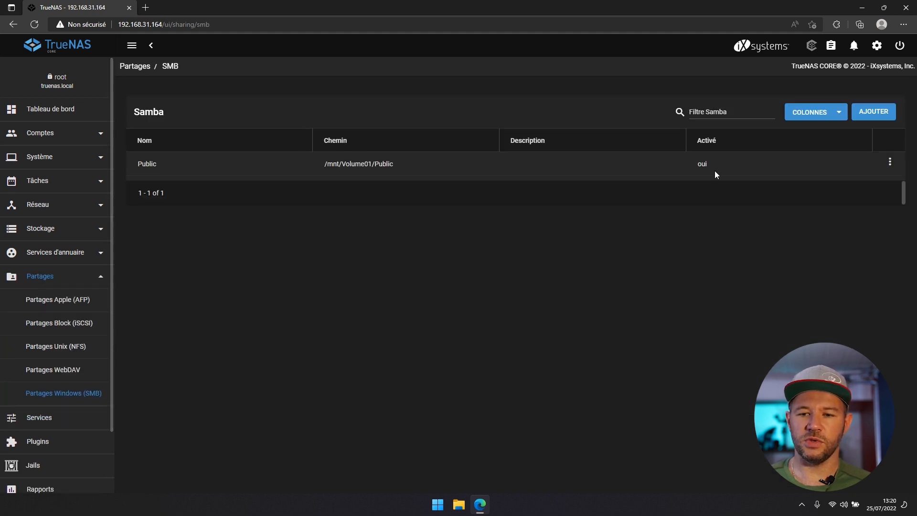
click(871, 112)
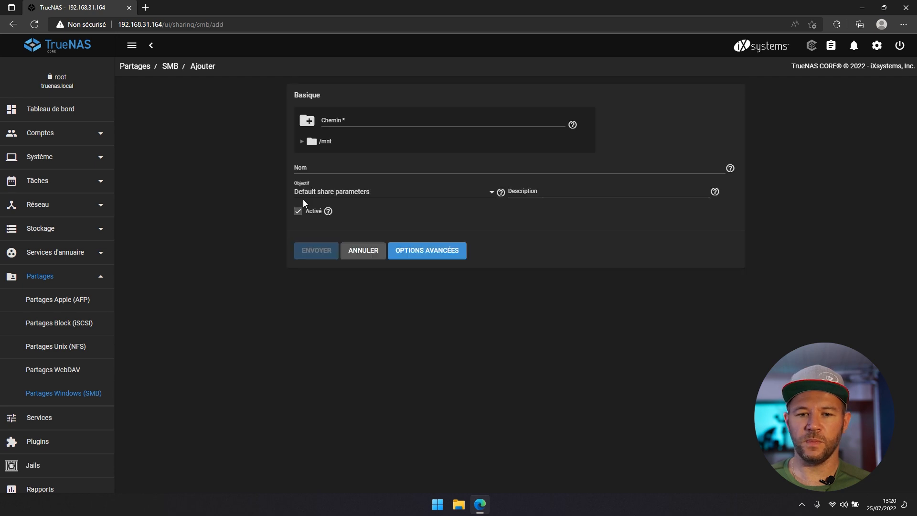
click(302, 142)
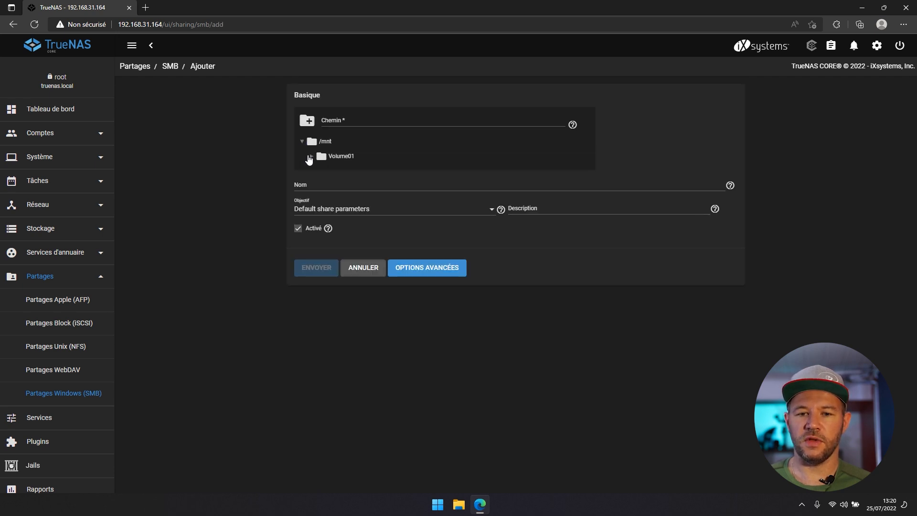
click(311, 156)
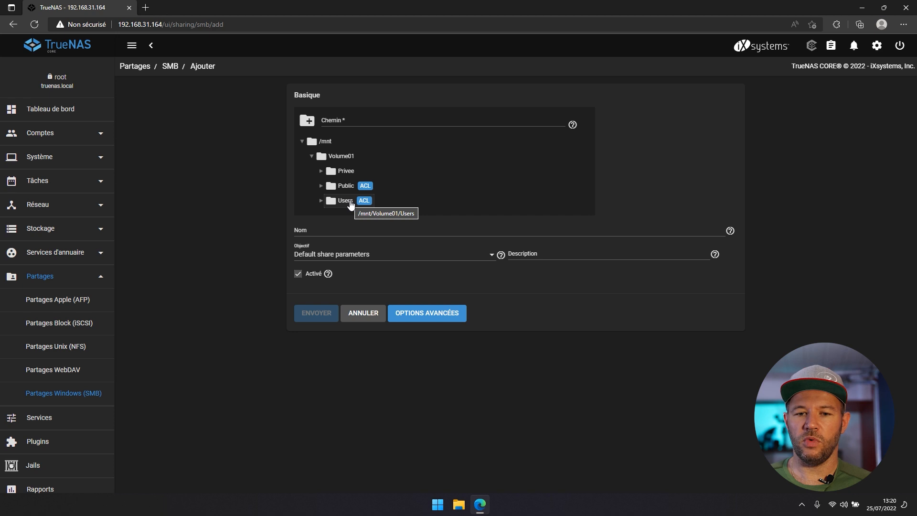
click(351, 205)
- Set the Multi-protocol (AFP/SMB) purpose, mark it as the home share, and save
click(325, 256)
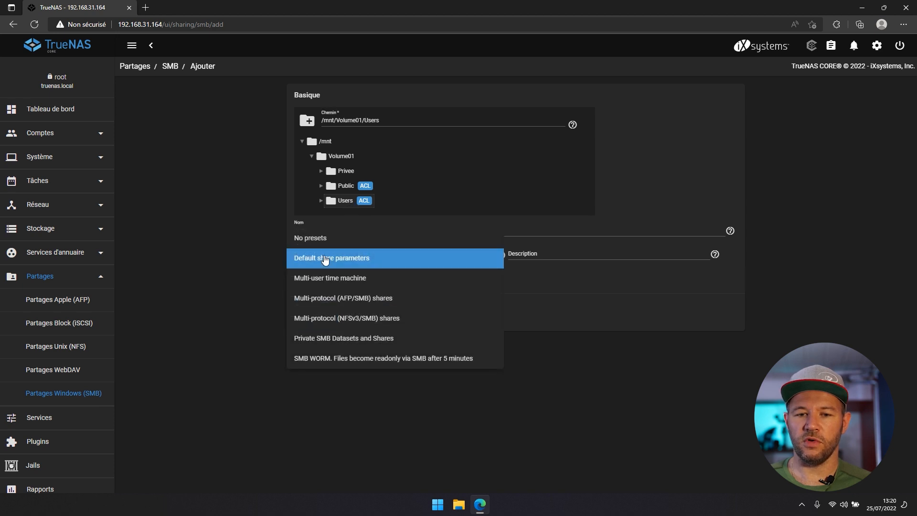
click(337, 299)
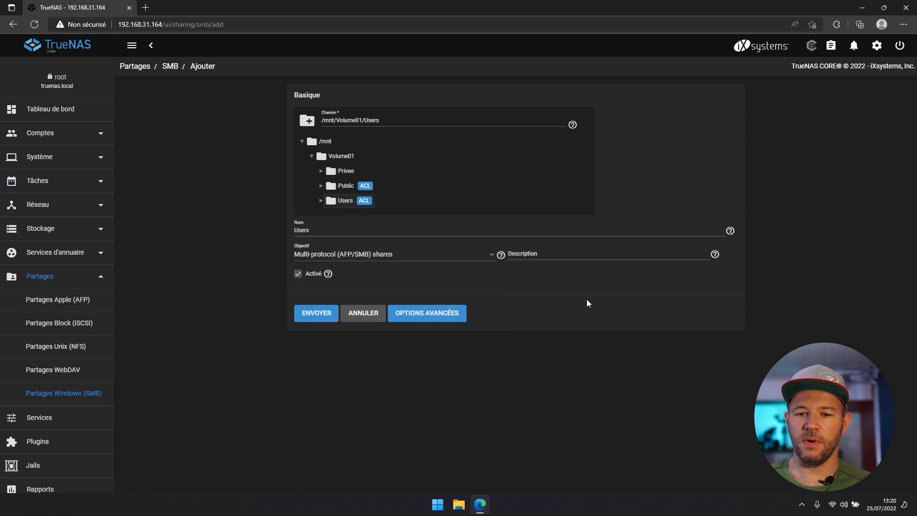
click(443, 316)
click(523, 308)
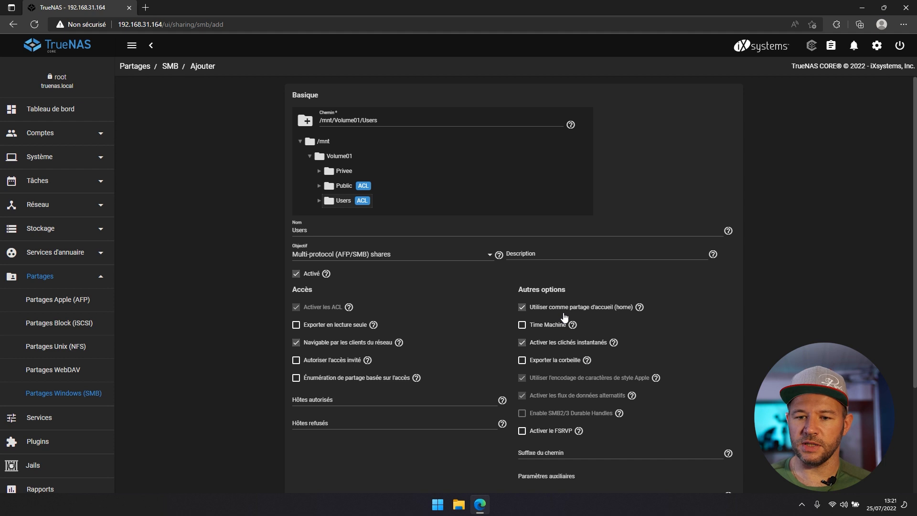
scroll(337, 446, down, 3)
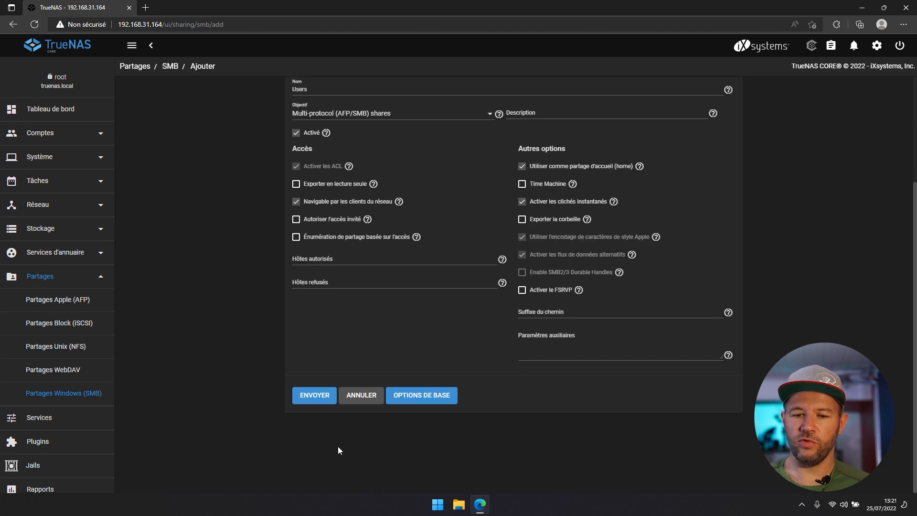
click(324, 403)
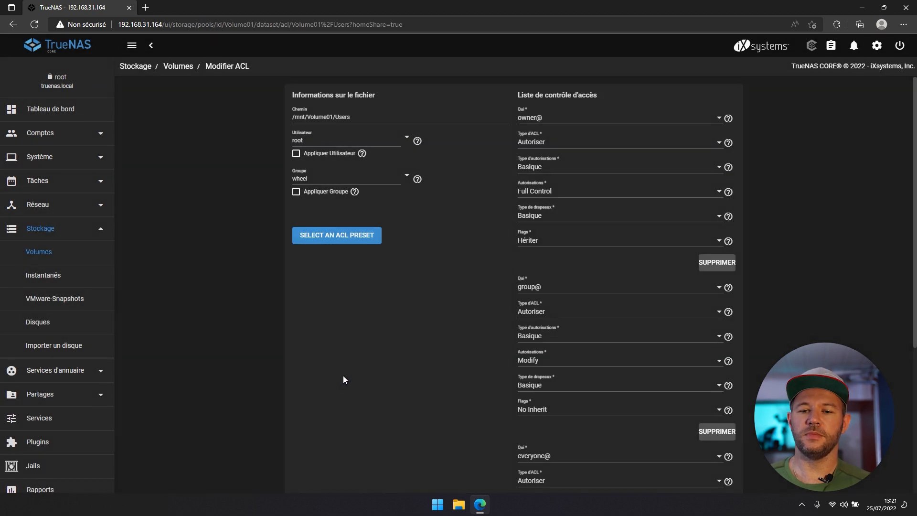
- Apply and save the HOME ACL preset on /mnt/Volume01/Users, then open Comptes > Utilisateurs
click(332, 240)
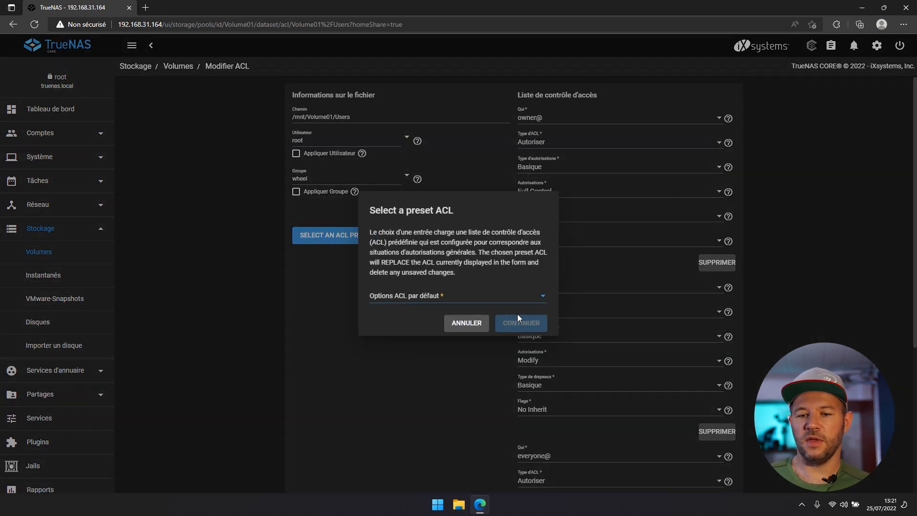
click(468, 299)
click(423, 339)
click(547, 328)
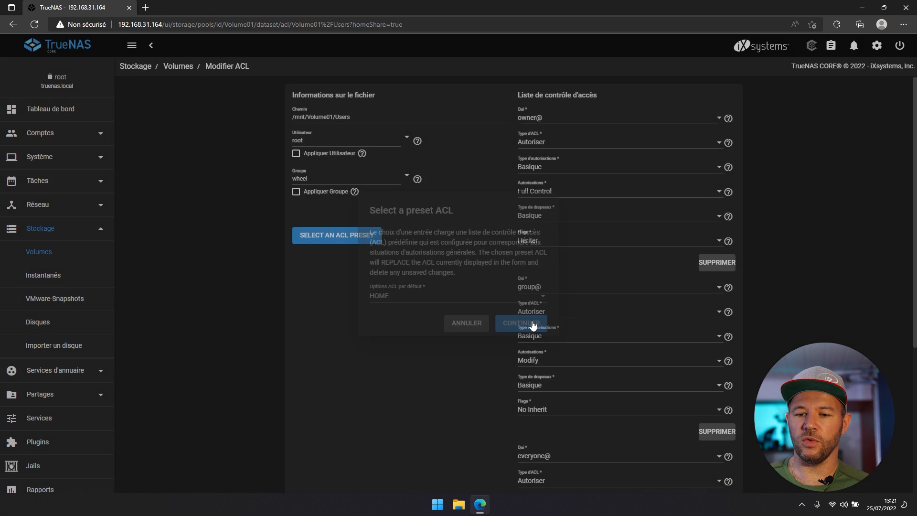
scroll(364, 424, down, 4)
click(322, 488)
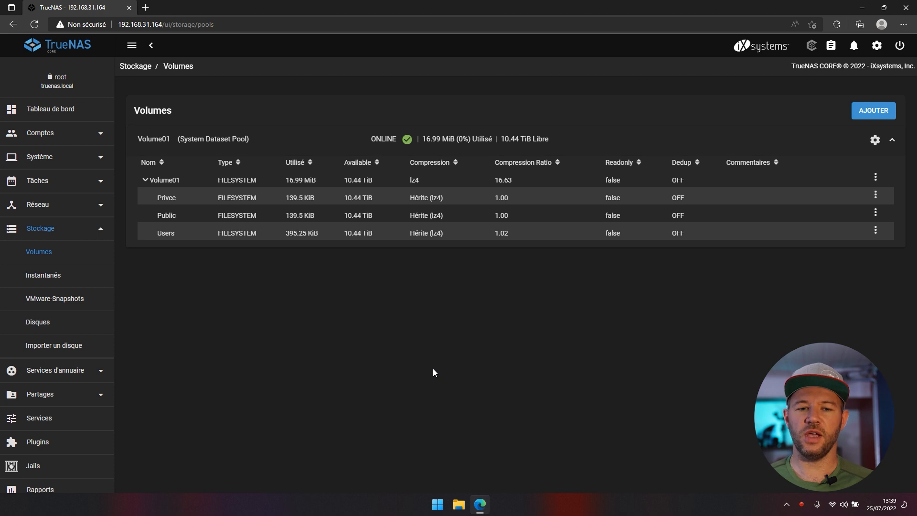
click(71, 138)
click(32, 181)
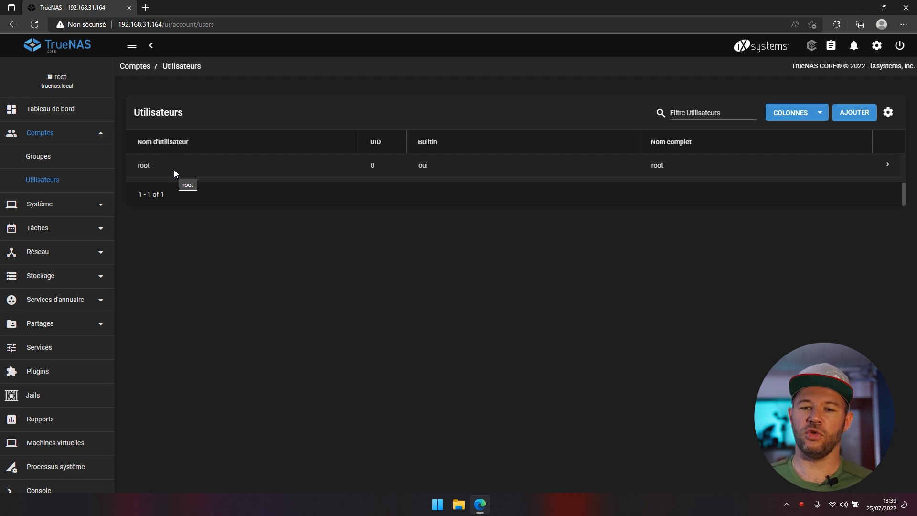
- Create the first user account with its full name and password
click(855, 112)
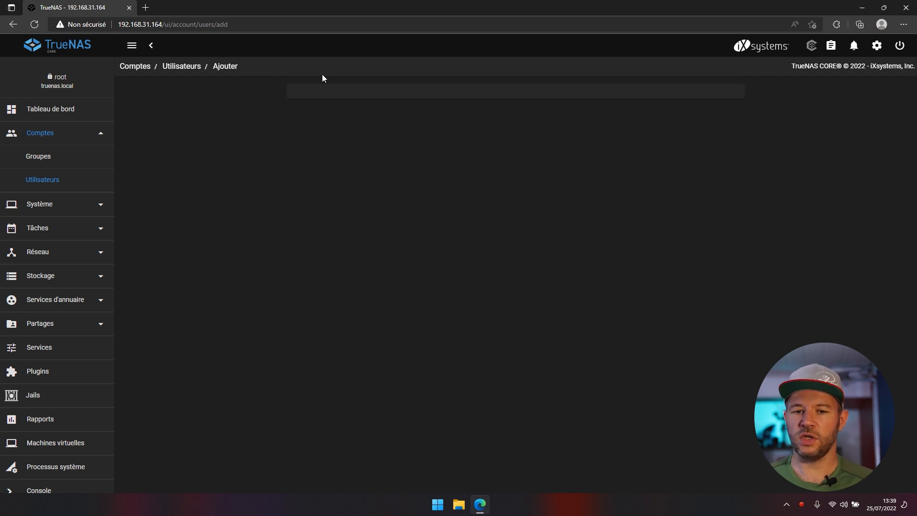
click(310, 121)
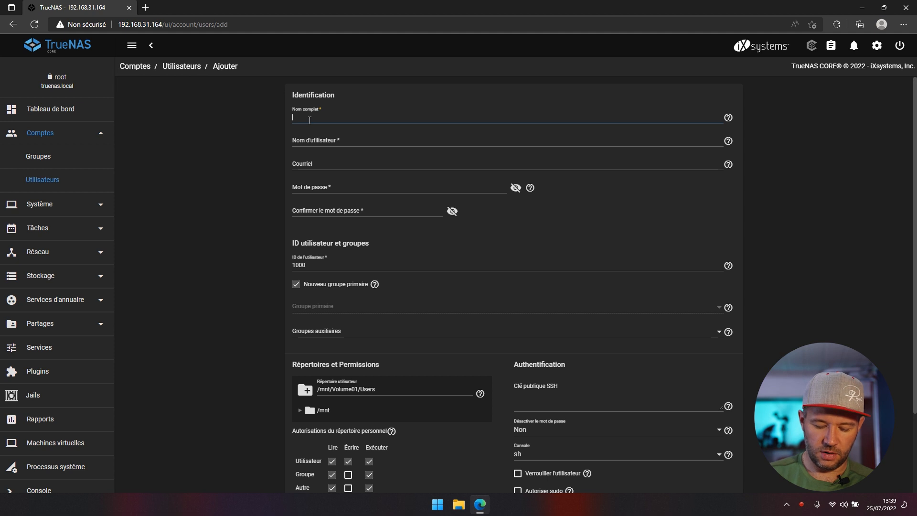
text(raph)
key(Tab)
key(Tab)
key(Tab)
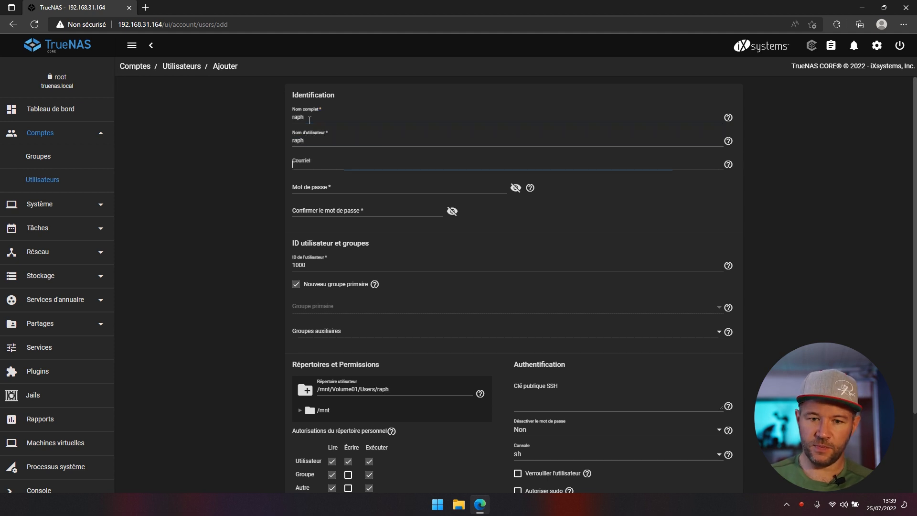
text(••••)
key(Tab)
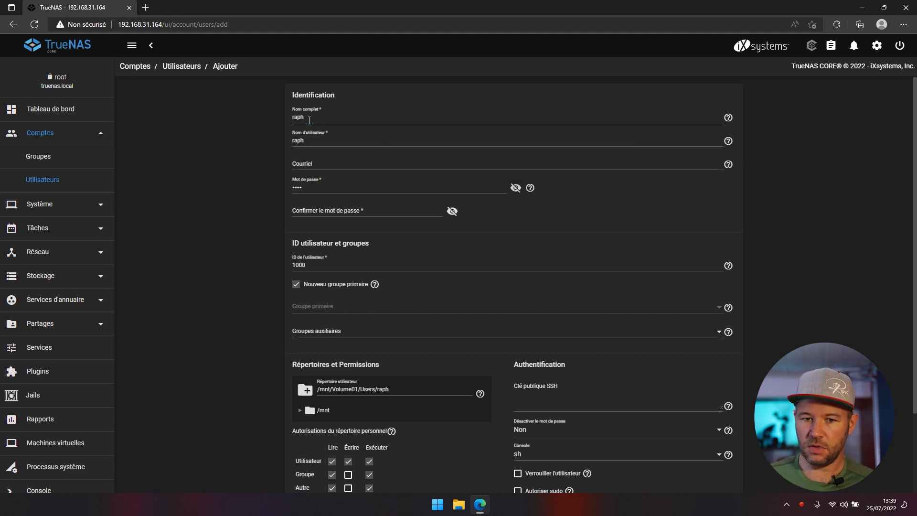
text(••••)
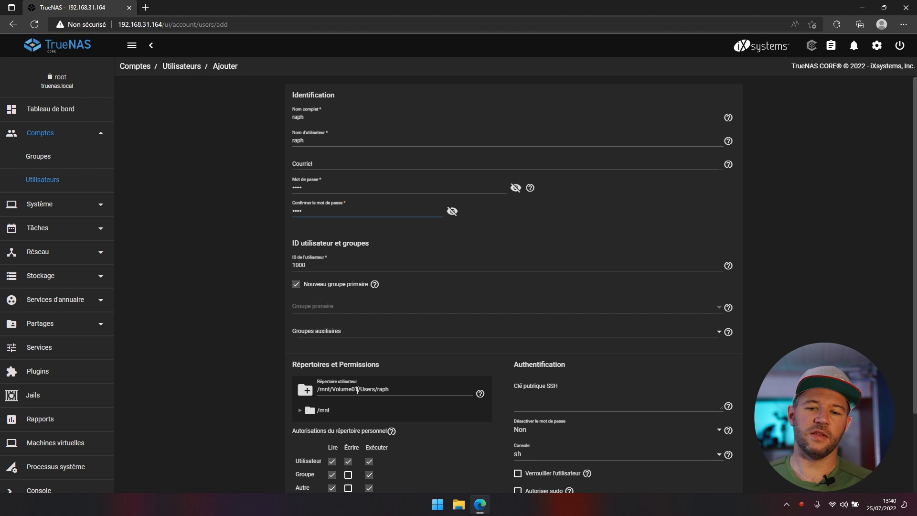
scroll(483, 417, down, 1)
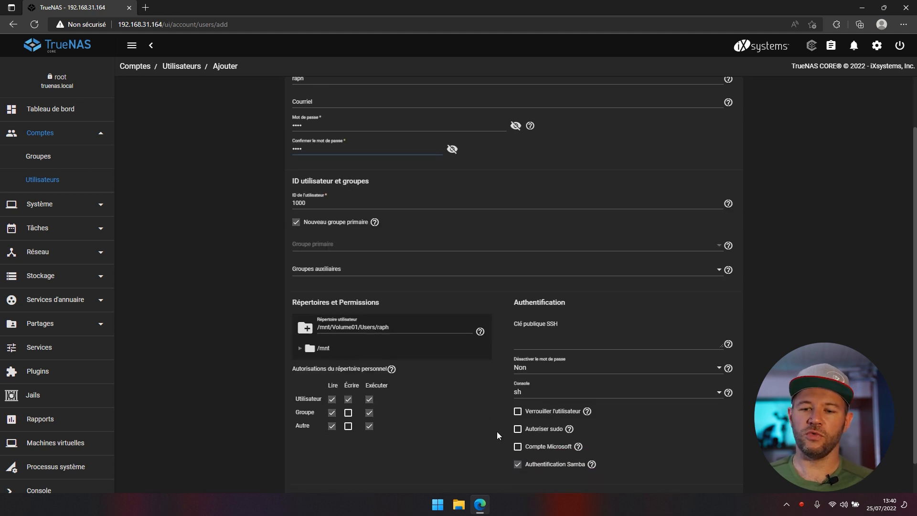
scroll(391, 424, down, 1)
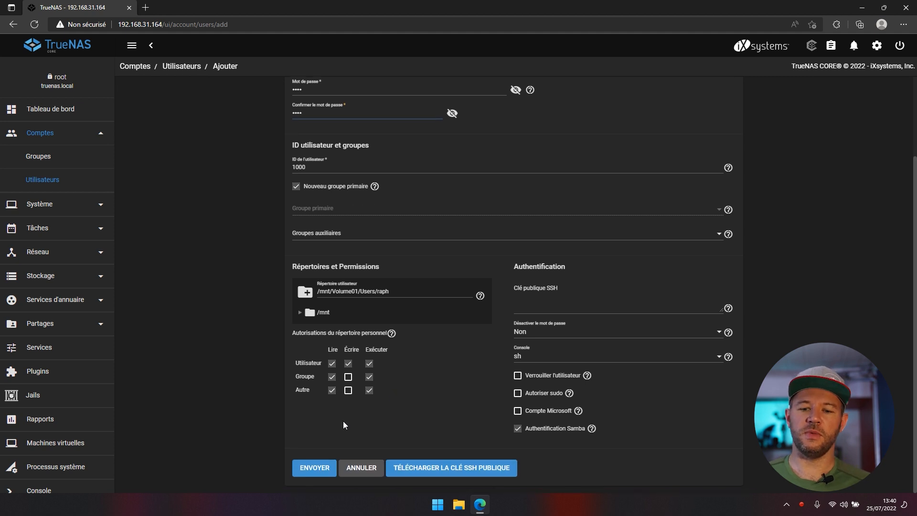
click(329, 470)
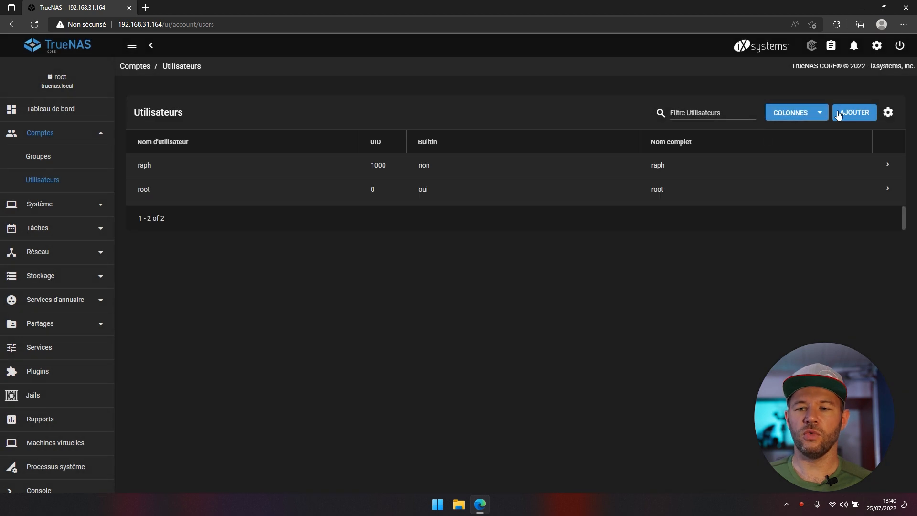
- Create a second user account with its full name and password, then view Groupes
click(840, 116)
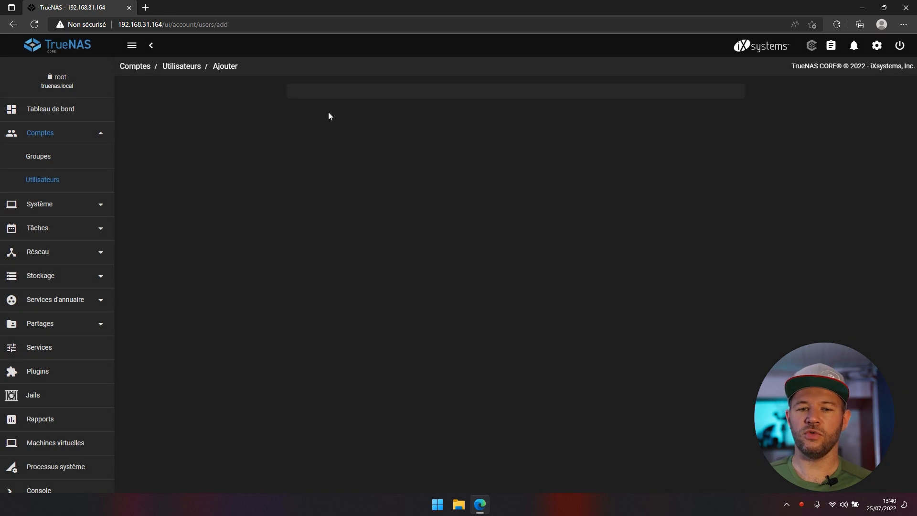
click(320, 116)
text(jean)
key(Tab)
key(Tab)
key(Tab)
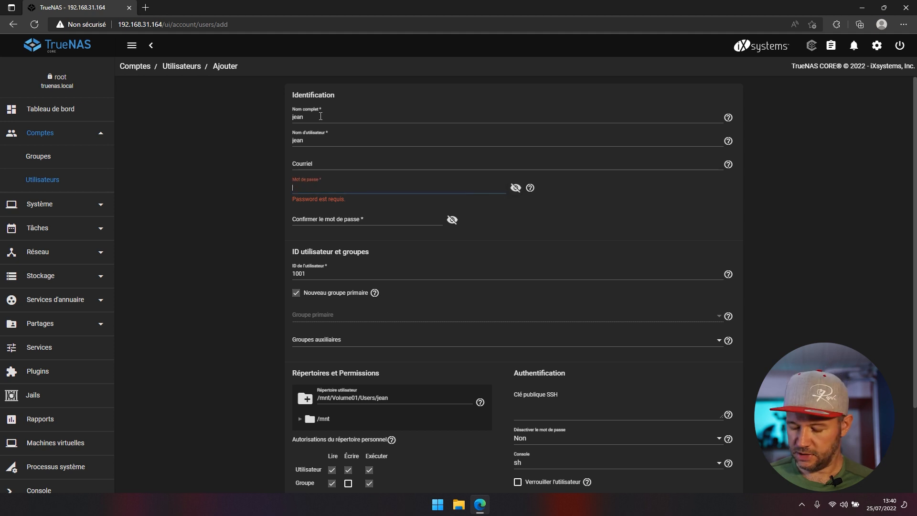
text(p)
key(Tab)
text(pass)
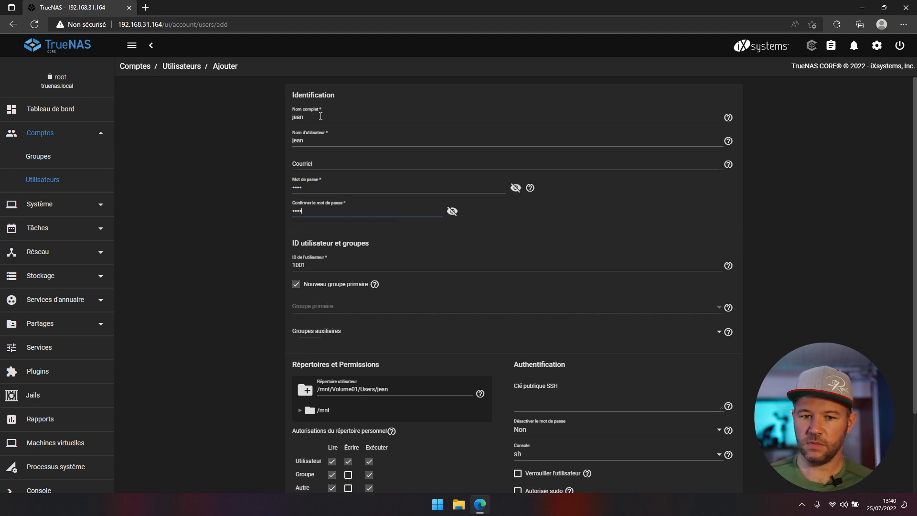
scroll(238, 418, down, 2)
click(299, 462)
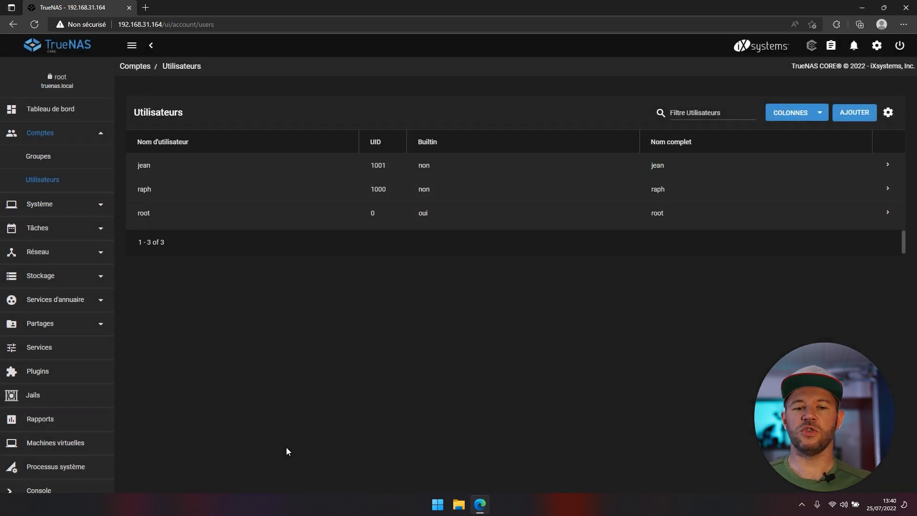
click(61, 162)
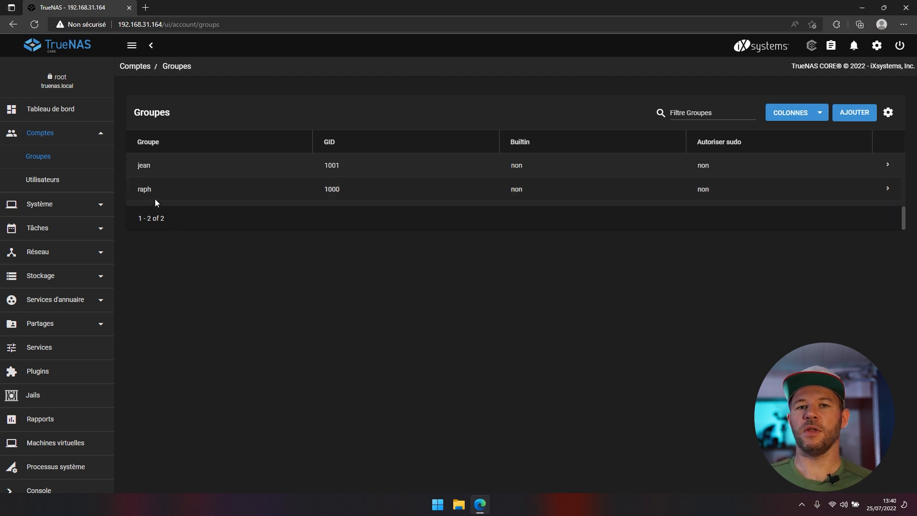
- Create a new group named Privee
click(850, 116)
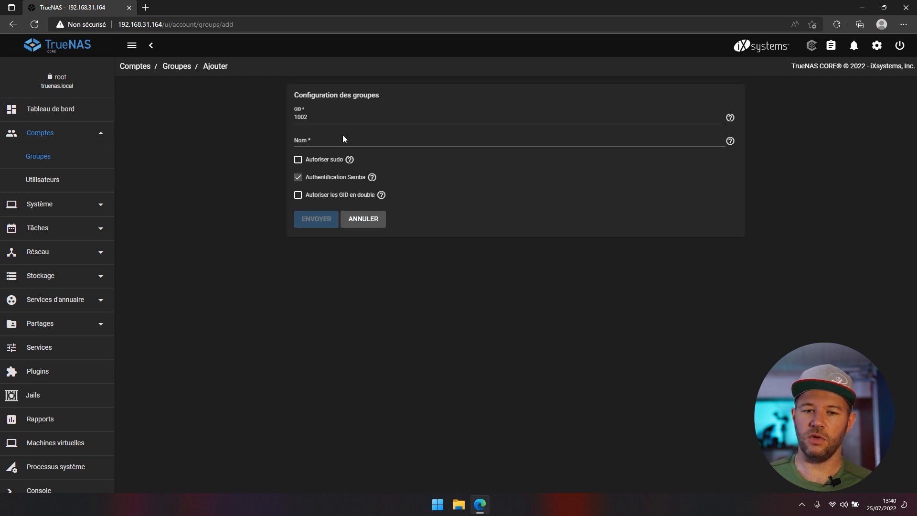
click(343, 135)
text(Privee)
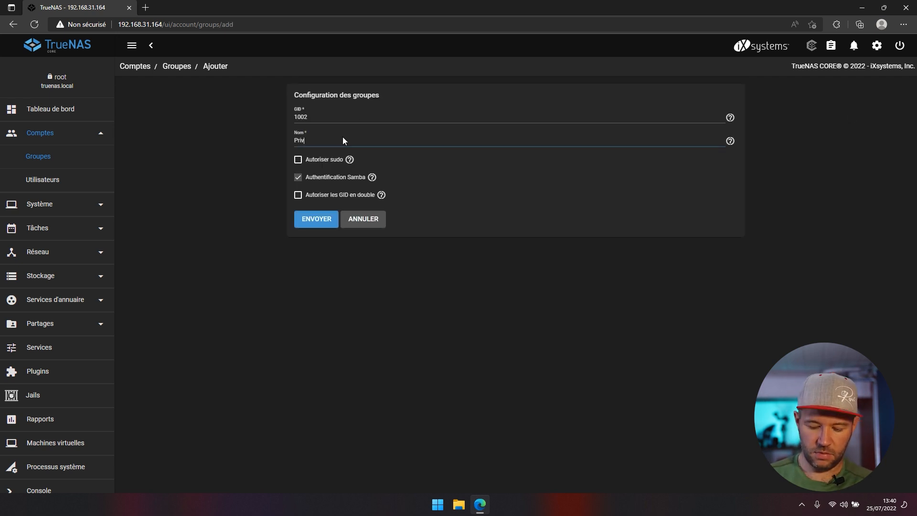
click(314, 221)
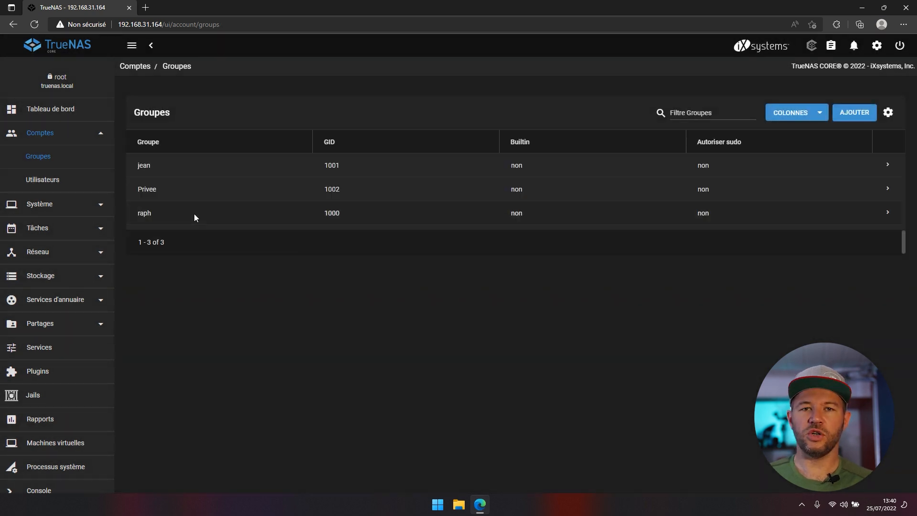
- Add the first new user as a member of the Privee group and save
click(888, 188)
click(163, 241)
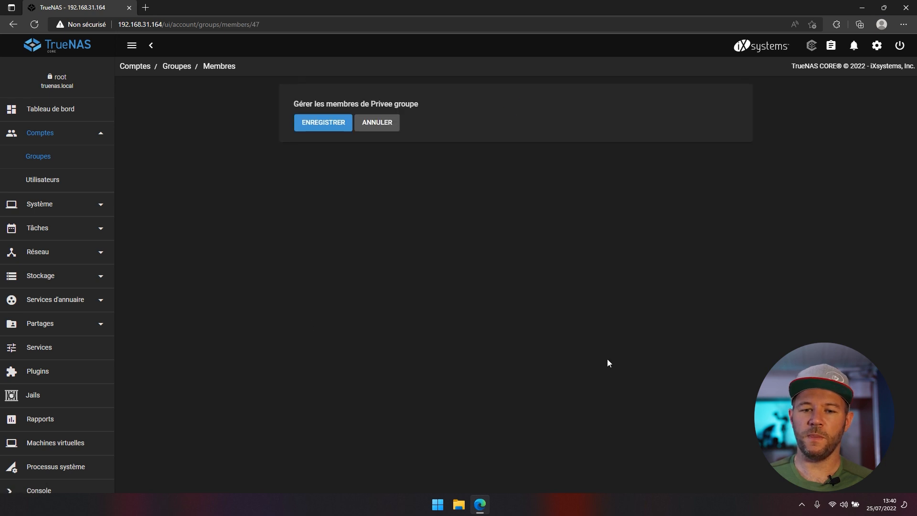
scroll(379, 294, down, 8)
scroll(378, 294, down, 5)
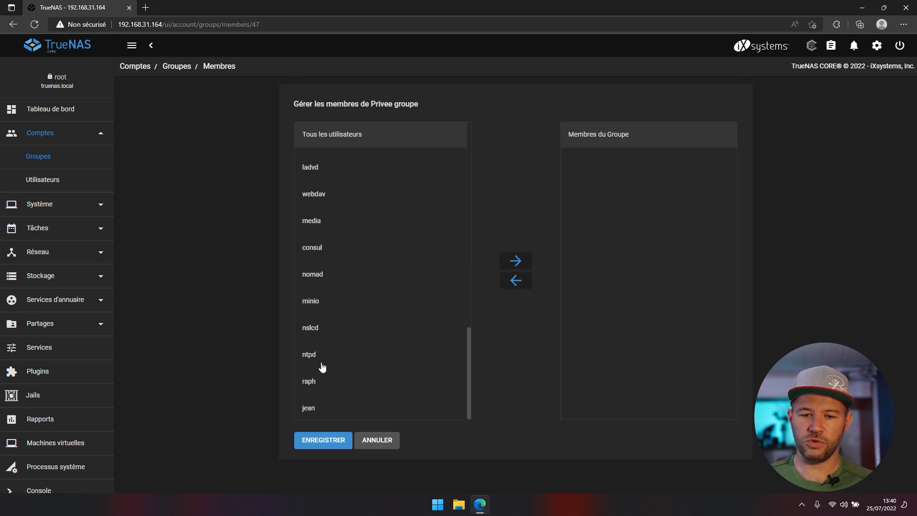
click(326, 387)
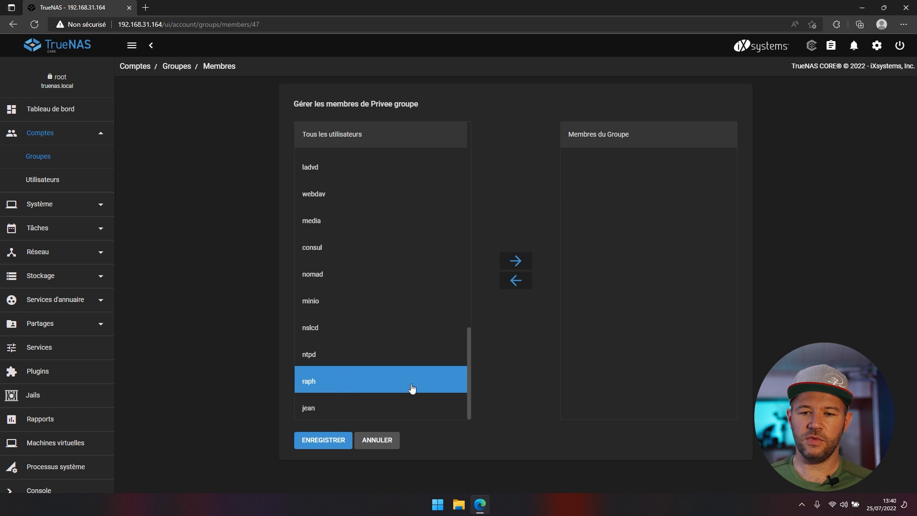
click(510, 262)
click(320, 439)
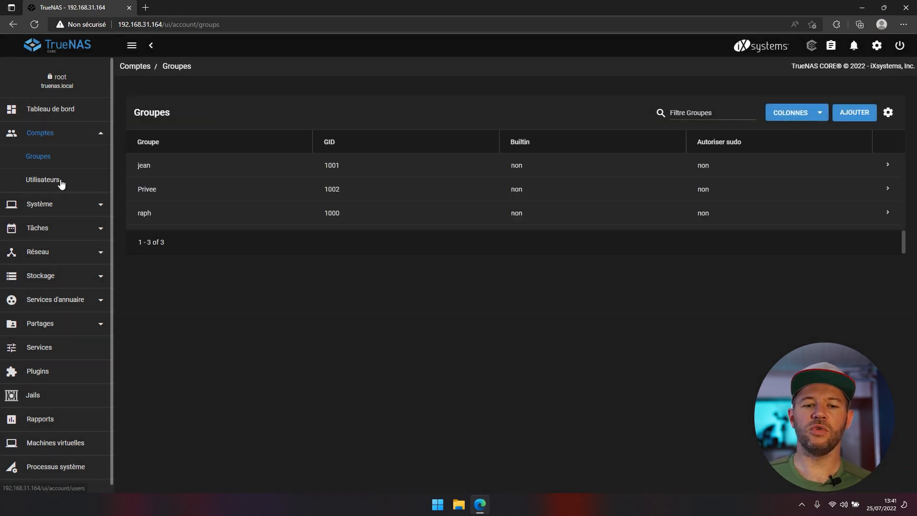
click(62, 182)
- Start a new user account, entering the user's name and confirming the password
click(858, 112)
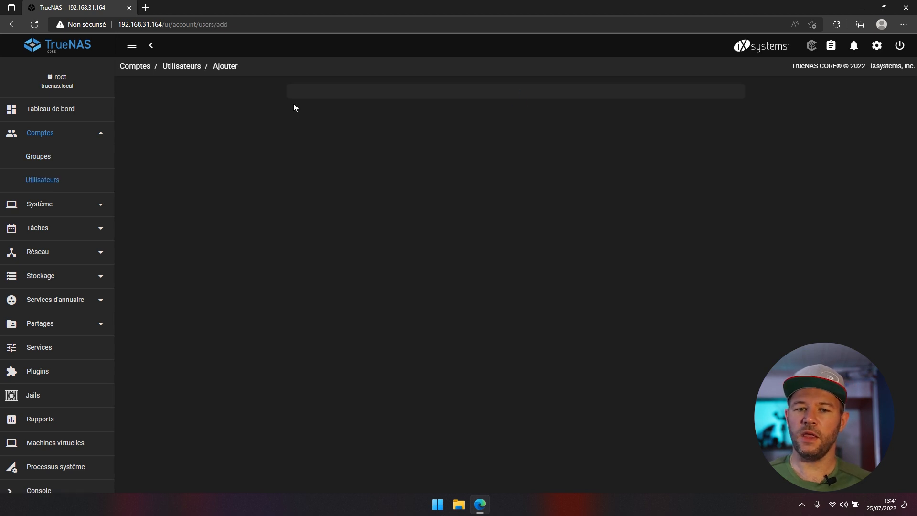
click(325, 120)
text(n)
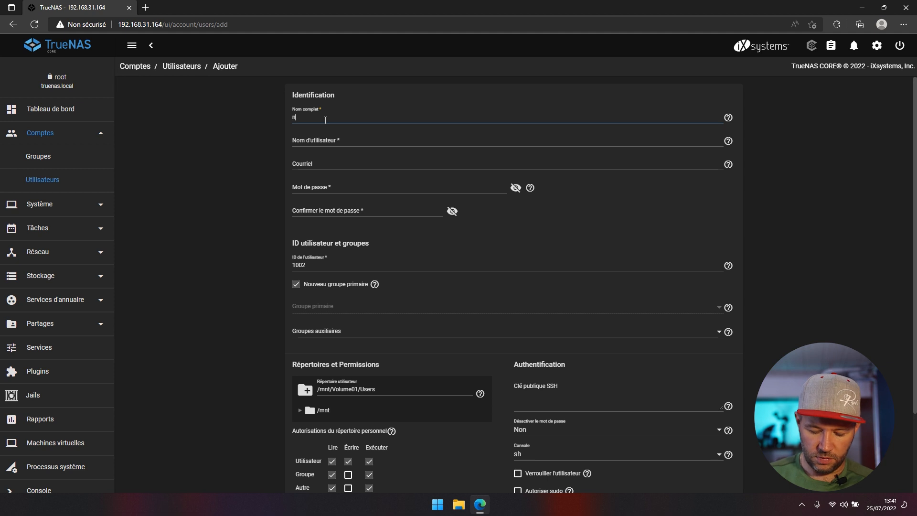
text(ico)
key(Tab)
key(Tab)
key(Tab)
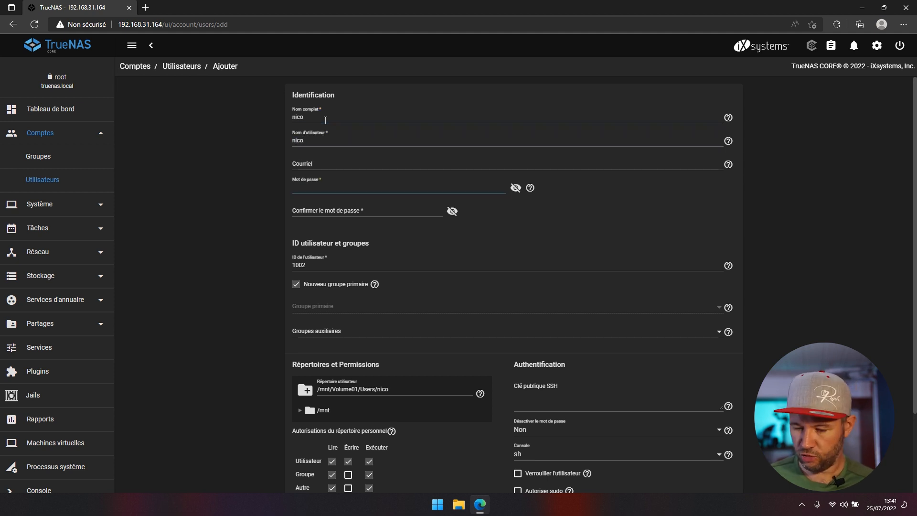
key(Tab)
key(Tab)
text(••••)
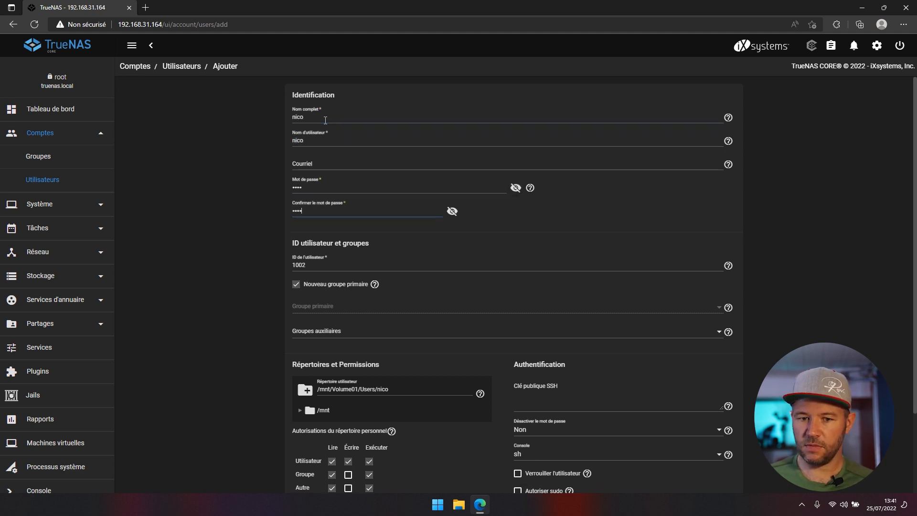
- Give the new user Privee as an auxiliary group and submit the account
click(364, 329)
scroll(345, 218, down, 2)
scroll(346, 218, down, 10)
click(304, 320)
click(180, 388)
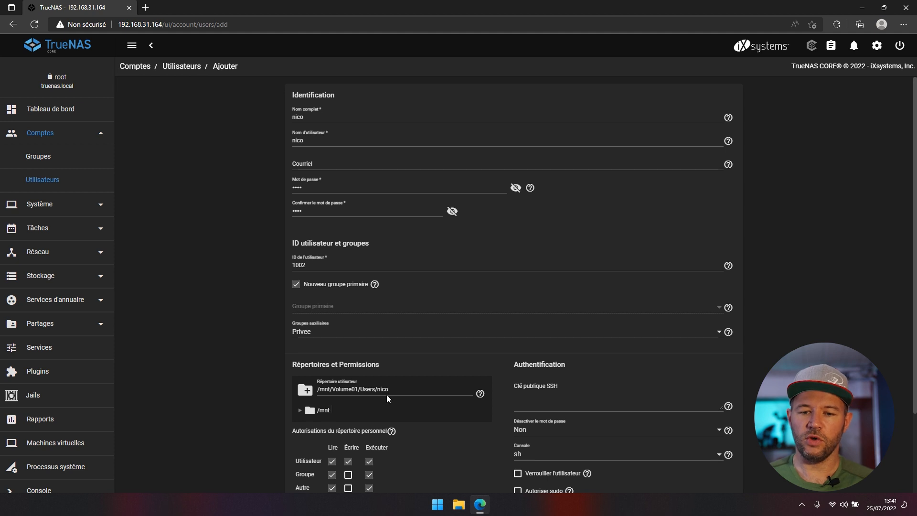
scroll(281, 340, down, 3)
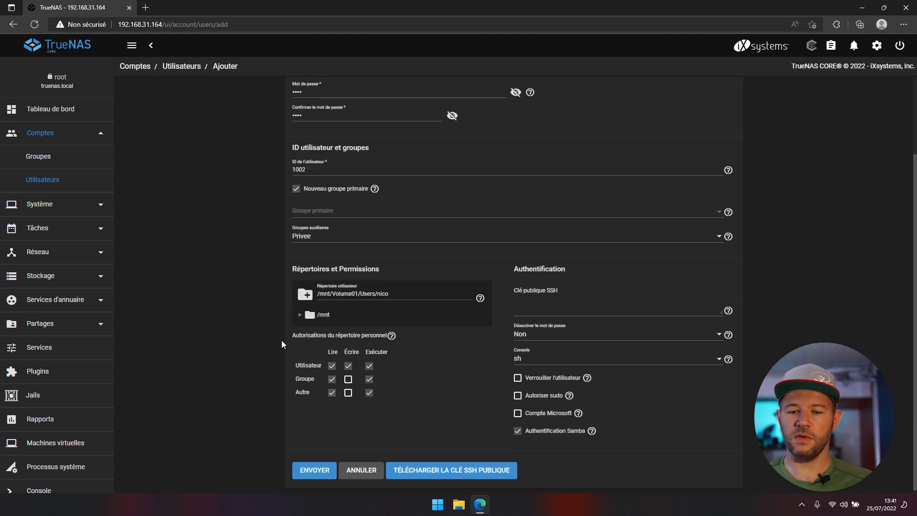
click(316, 465)
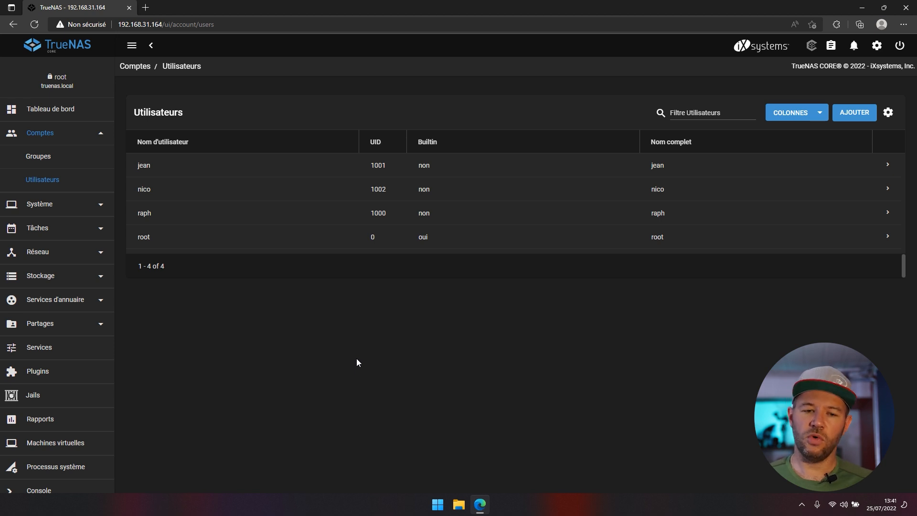
click(57, 280)
- Apply the RESTRICTED preset ACL to the Privee dataset's permissions
click(42, 252)
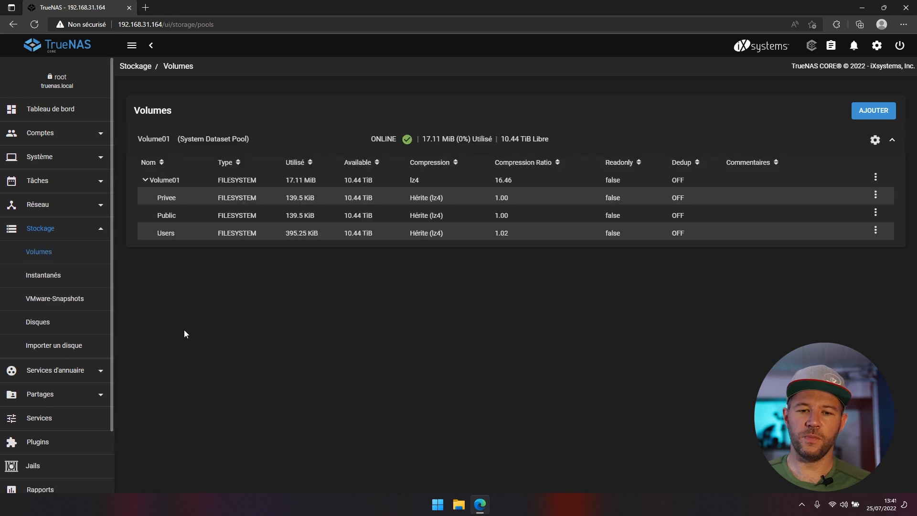
click(875, 195)
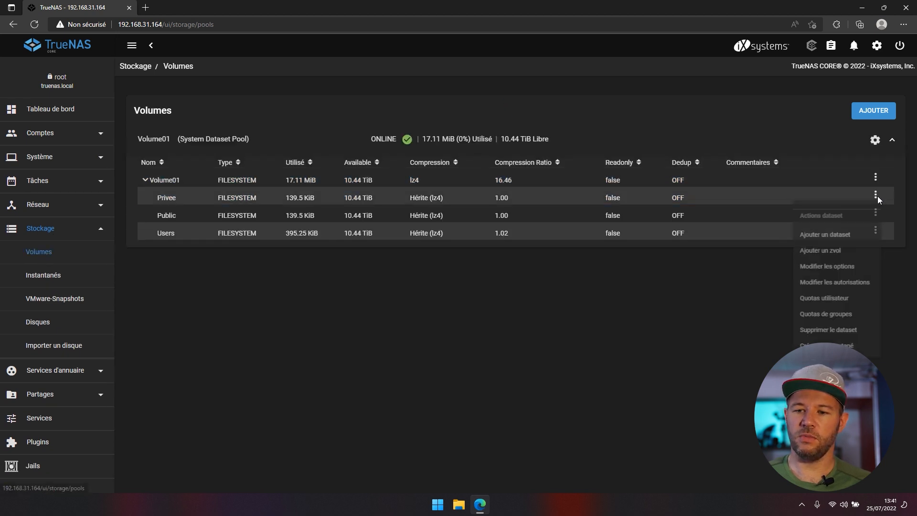
click(850, 290)
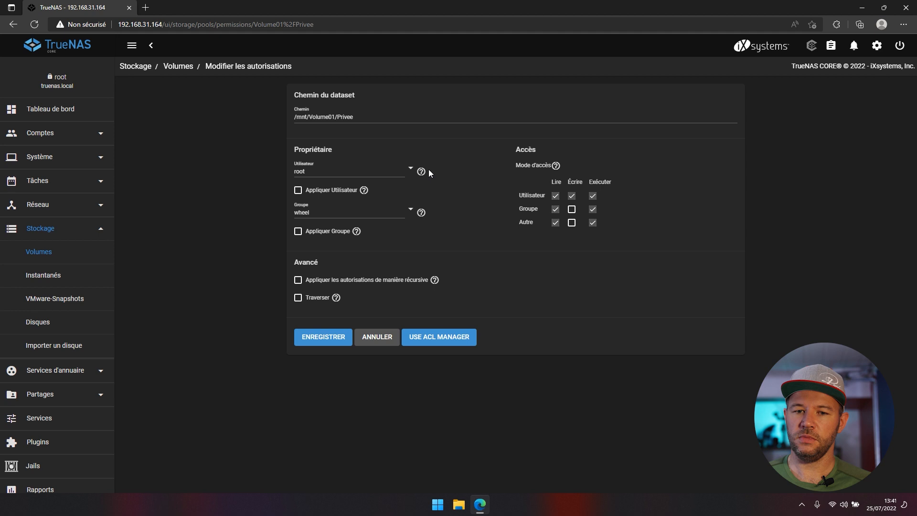
click(442, 335)
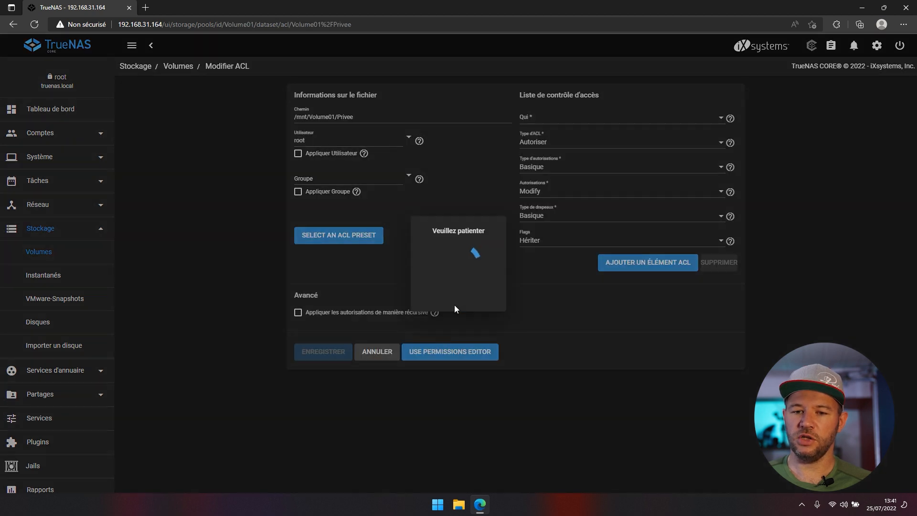
click(420, 289)
click(432, 312)
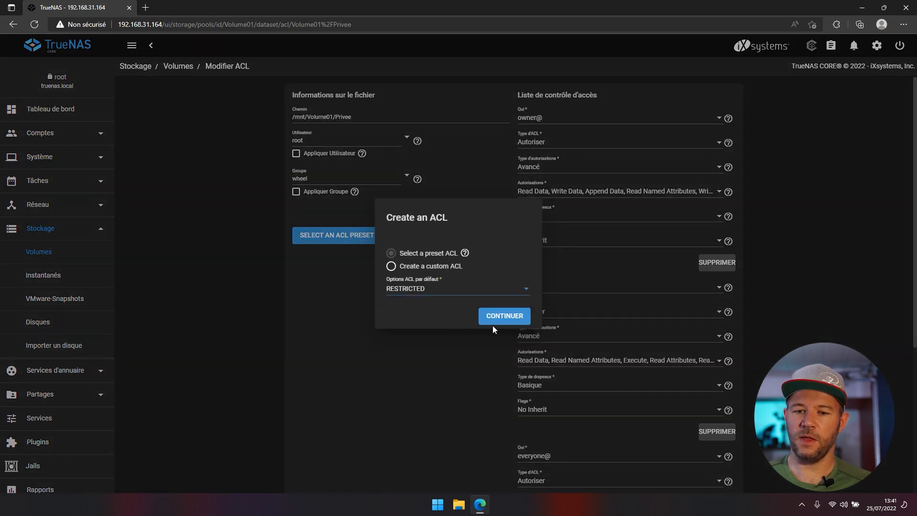
click(499, 323)
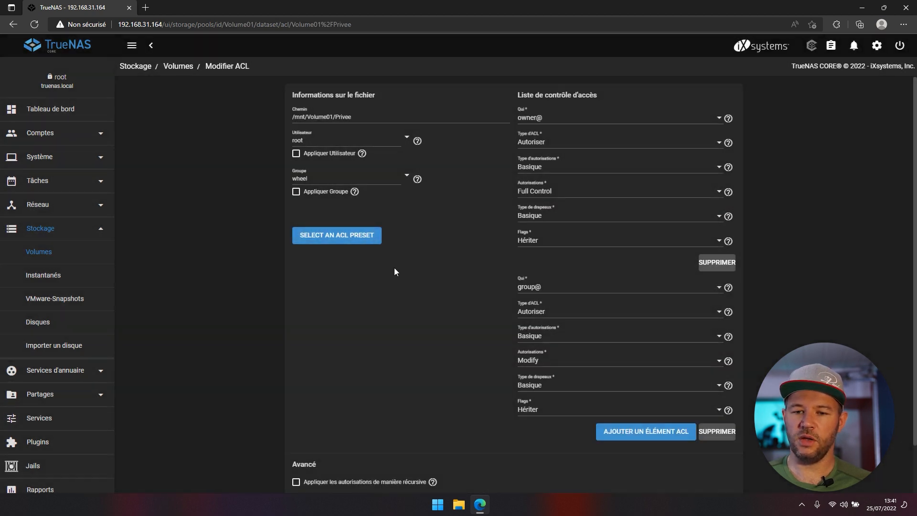
- Set the second ACL entry to the Privee group and save the ACL
click(538, 287)
click(536, 251)
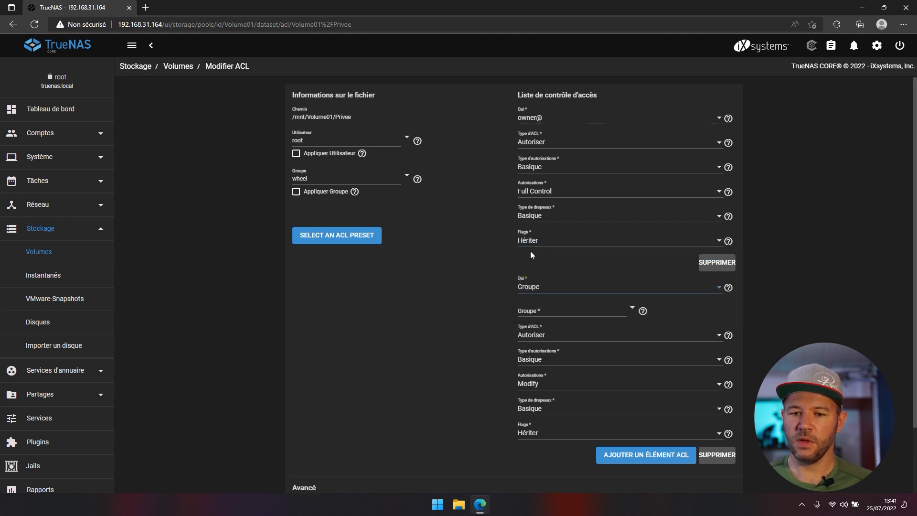
click(528, 311)
text(Pri)
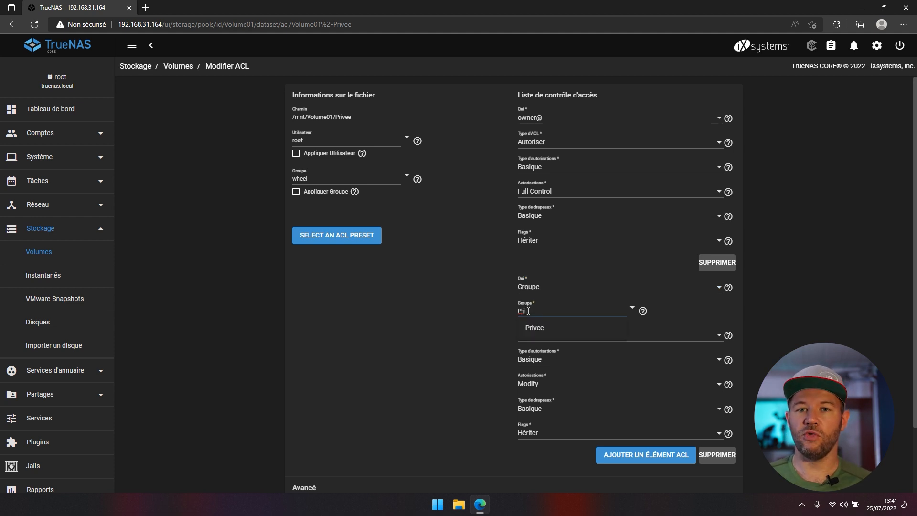
click(528, 335)
scroll(487, 320, down, 3)
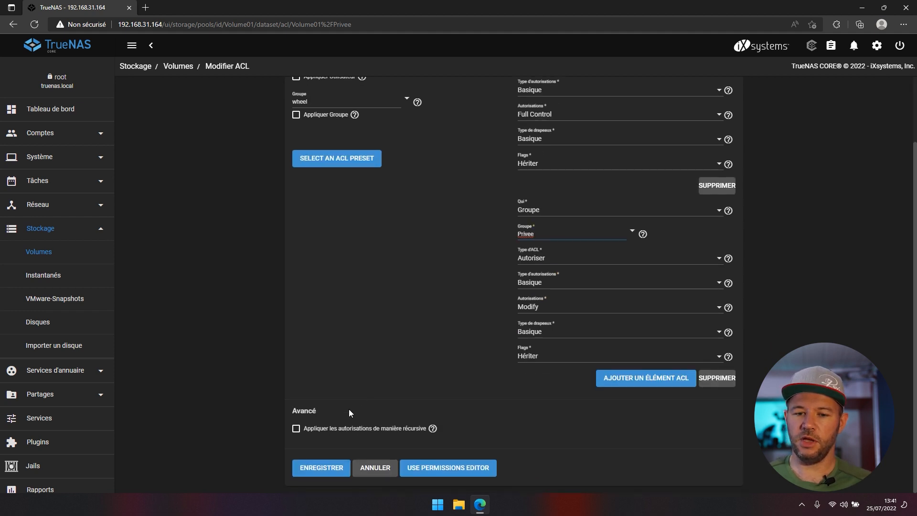
click(323, 468)
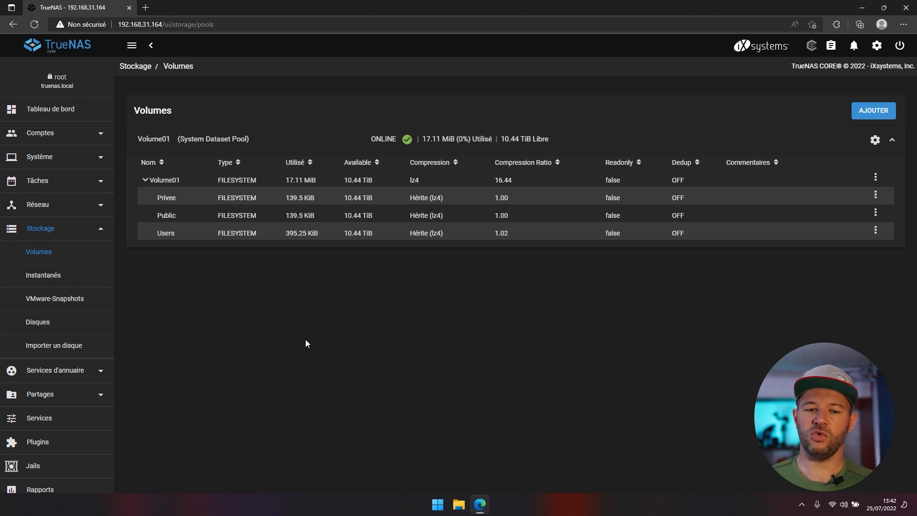
- Add an SMB share for /mnt/Volume01/Privee with multi-protocol AFP/SMB share parameters
click(83, 398)
click(68, 399)
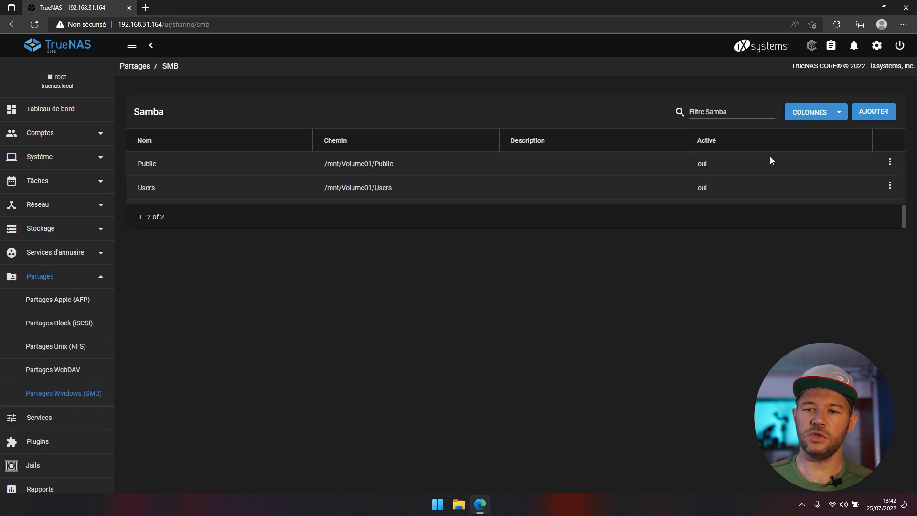
click(881, 114)
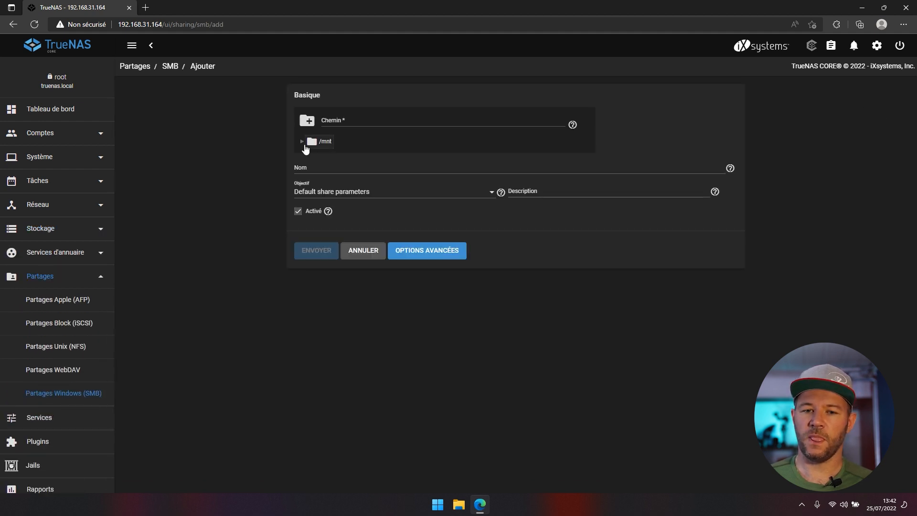
click(303, 143)
click(312, 157)
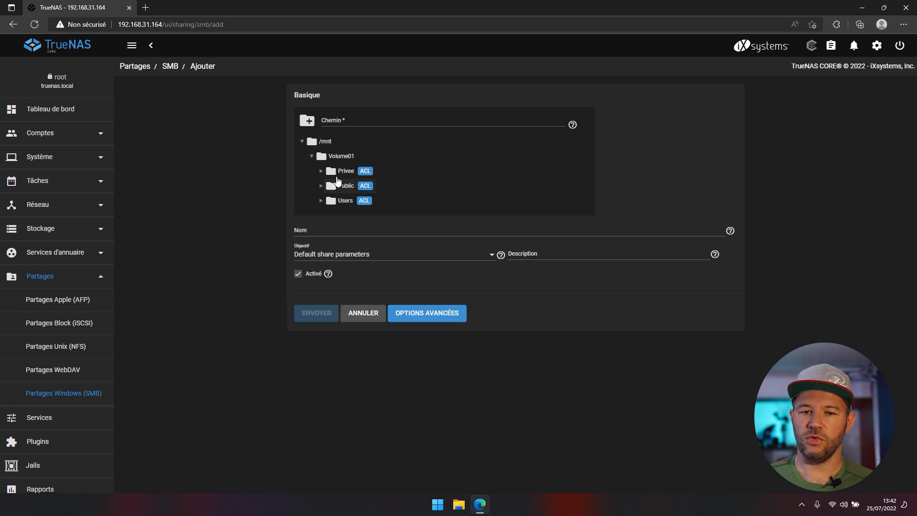
click(344, 171)
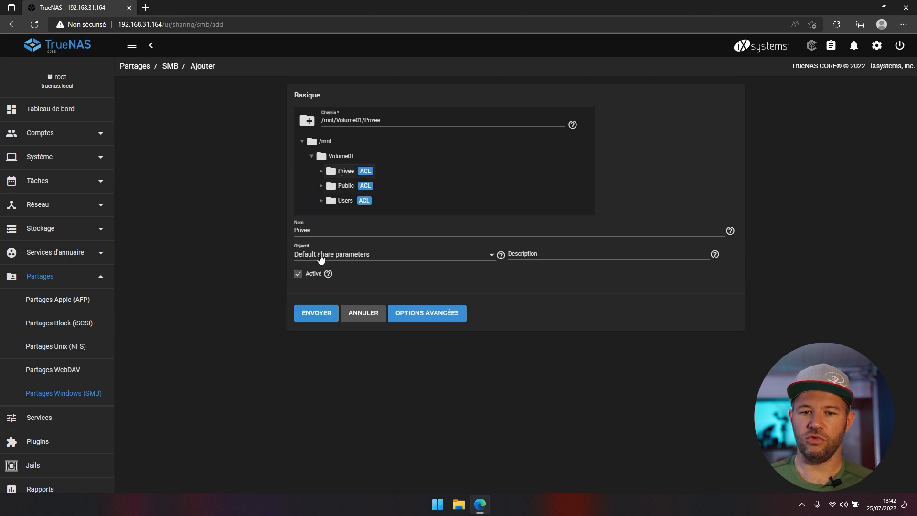
click(321, 258)
click(330, 298)
click(321, 315)
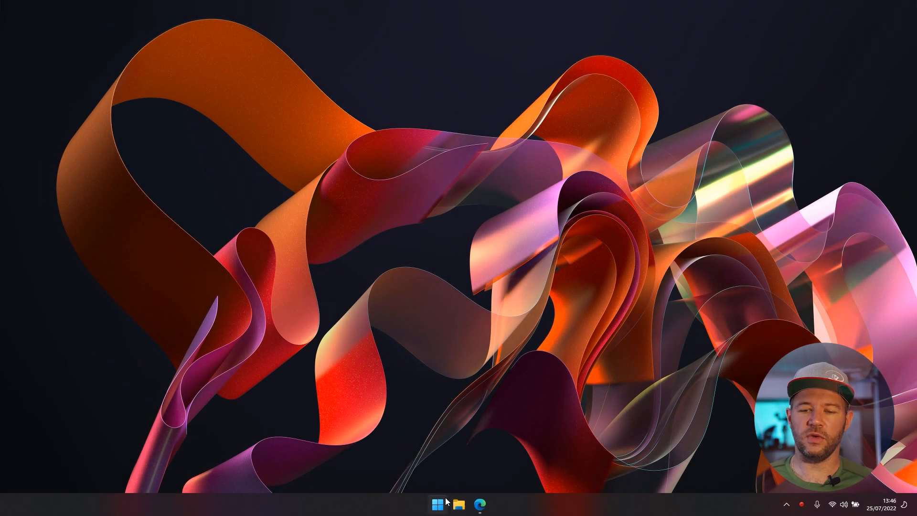
- Connect File Explorer to \\192.168.31.164 with the user's credentials and maximize the window
click(459, 504)
click(427, 183)
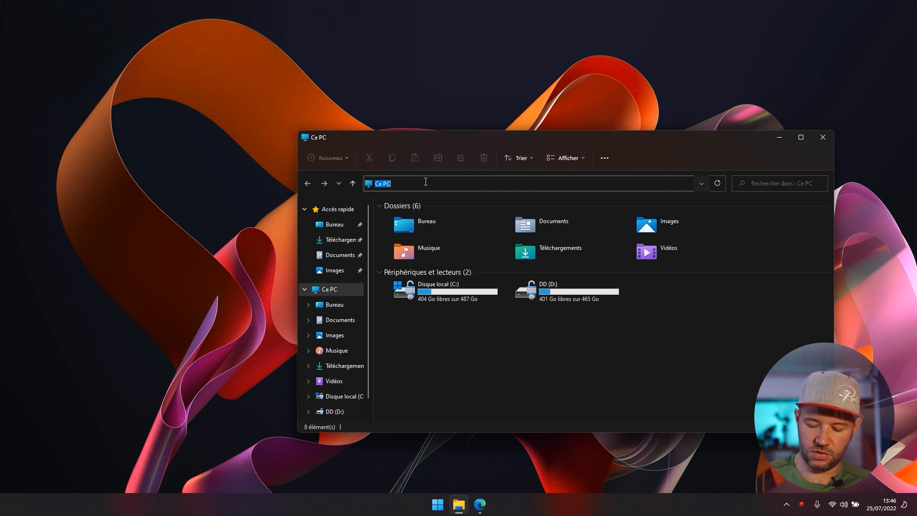
text(\\192.1)
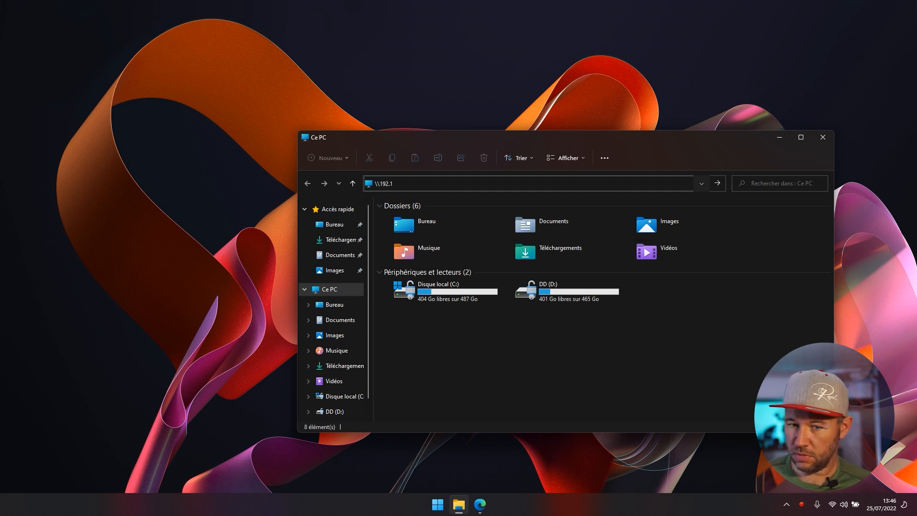
text(.31.164)
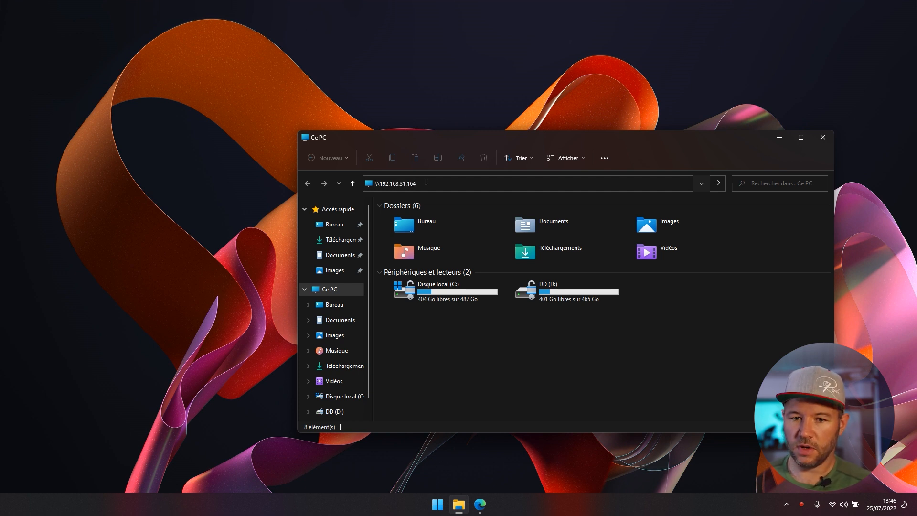
key(Return)
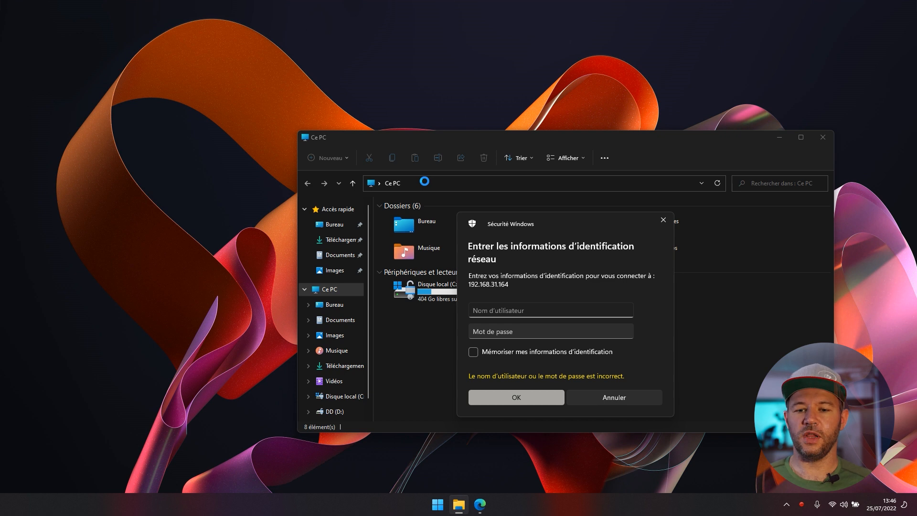
text(raph)
key(Tab)
text(********)
key(Return)
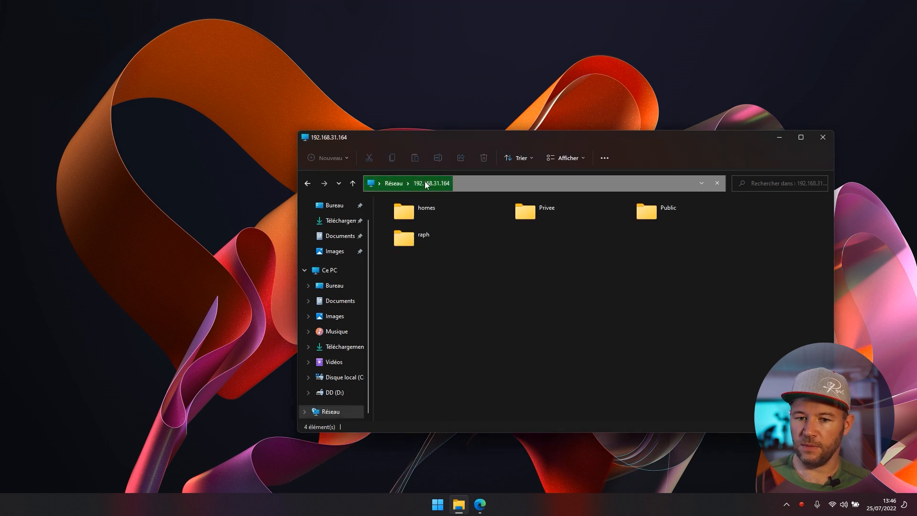
double_click(720, 131)
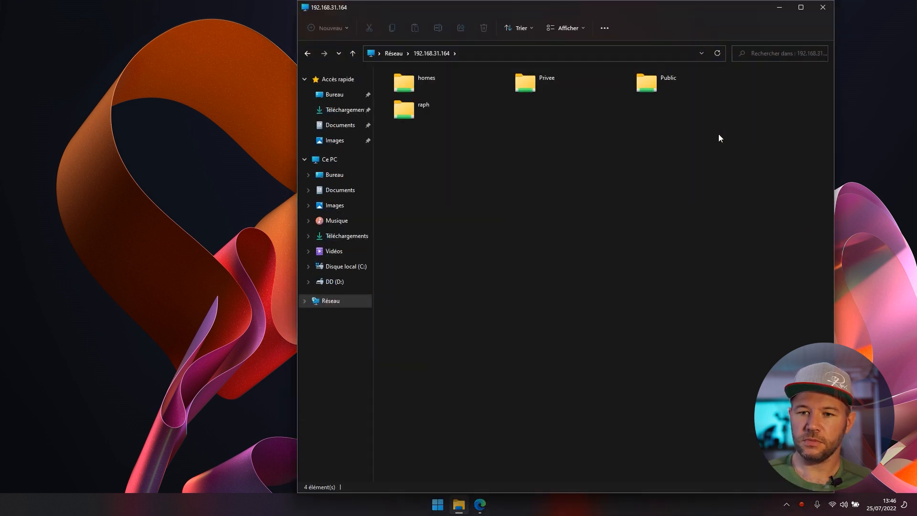
click(801, 8)
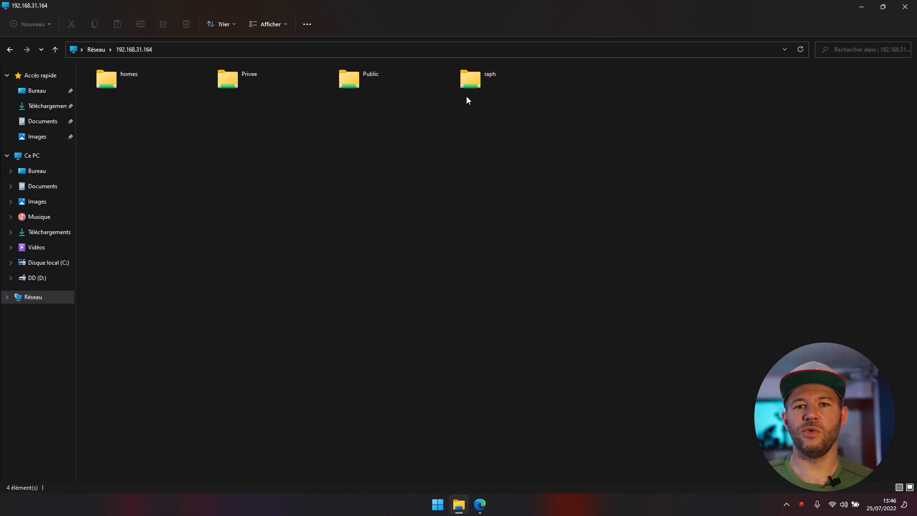
- Create a folder named after the user in their own share, then glance into homes
double_click(482, 70)
key(ctrl+shift+n)
text(Raf)
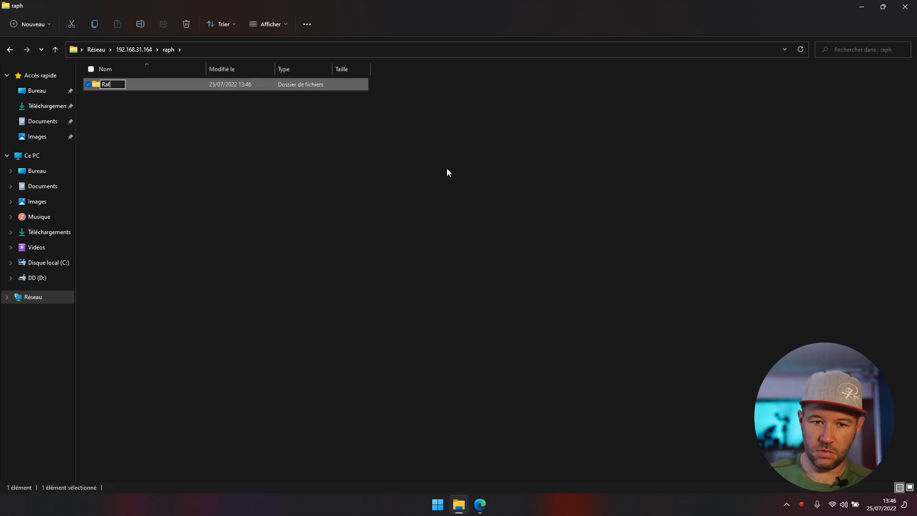
key(Return)
key(alt+Up)
double_click(157, 88)
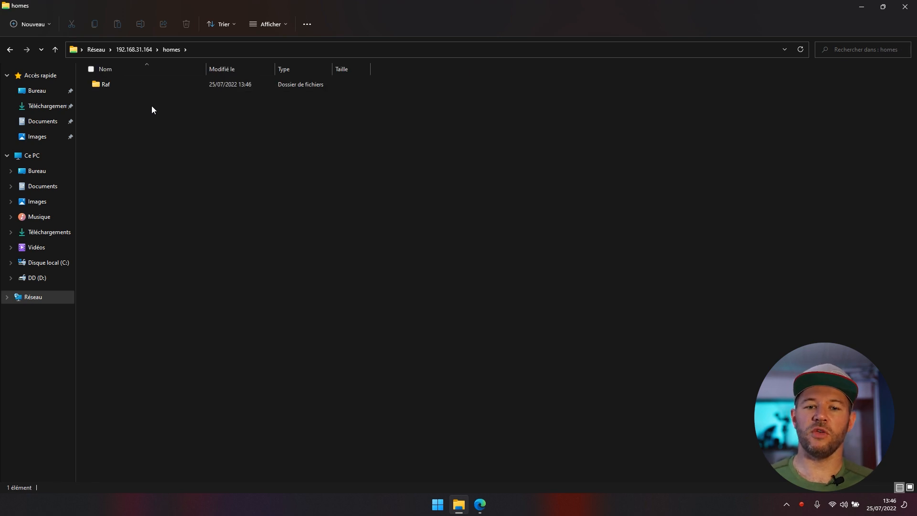
key(alt+Up)
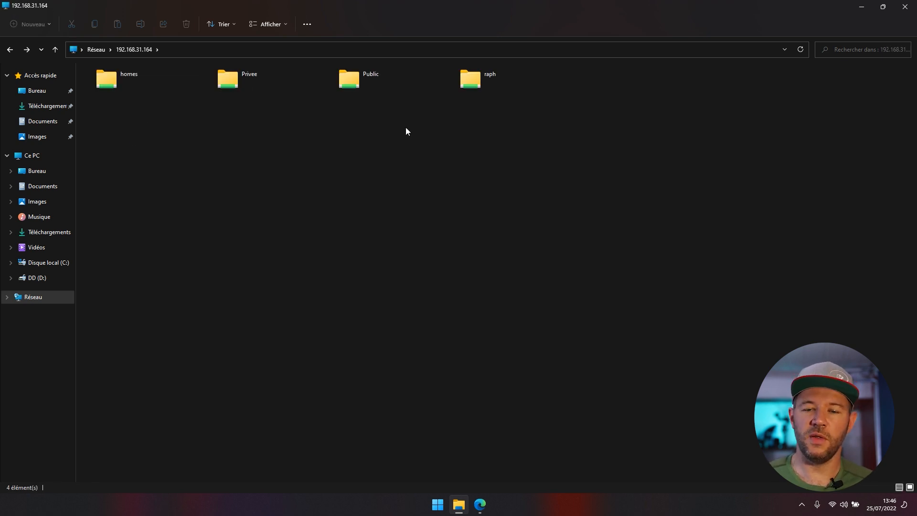
- Create a folder named after the user in the Public share
double_click(383, 84)
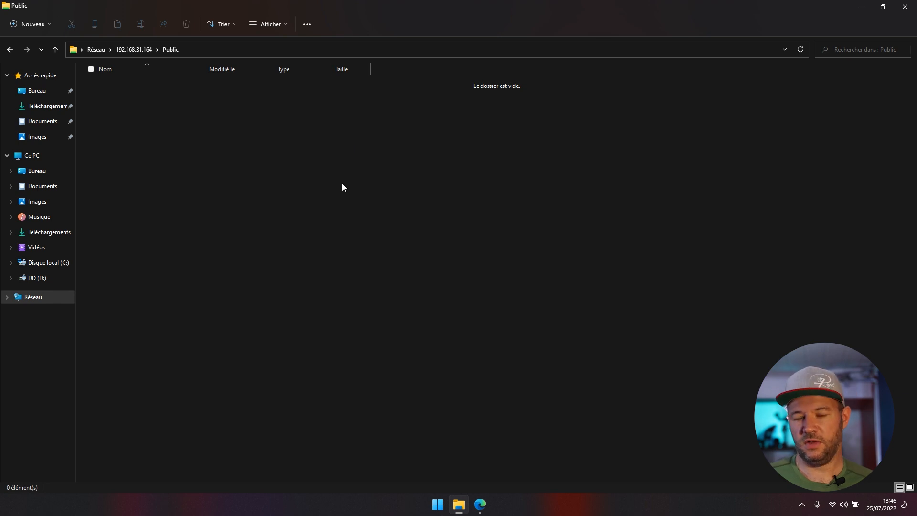
key(ctrl+shift+n)
text(raf)
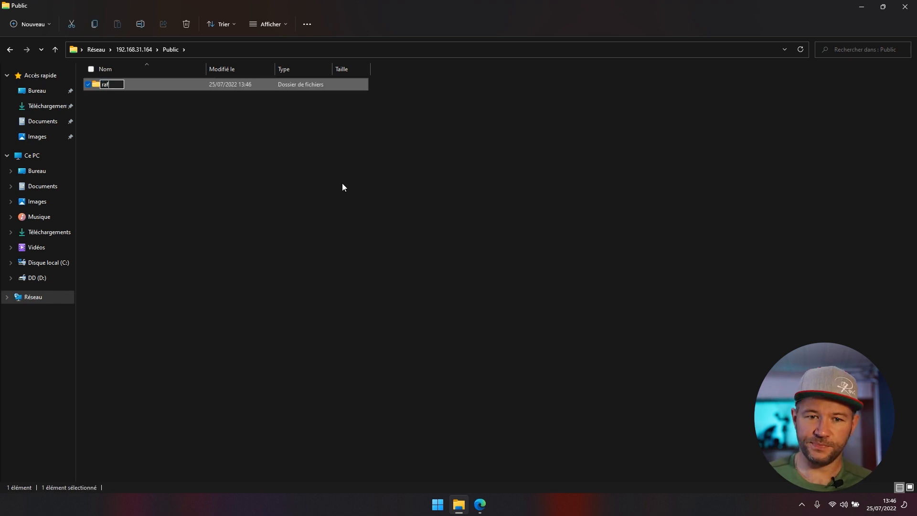
key(Return)
key(alt+Up)
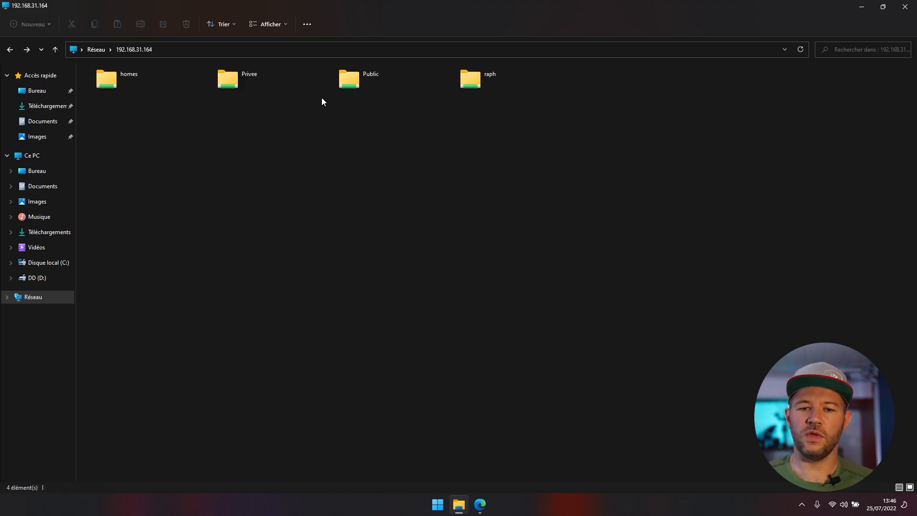
- Create the same user folder in the Privee share, then close File Explorer
double_click(251, 78)
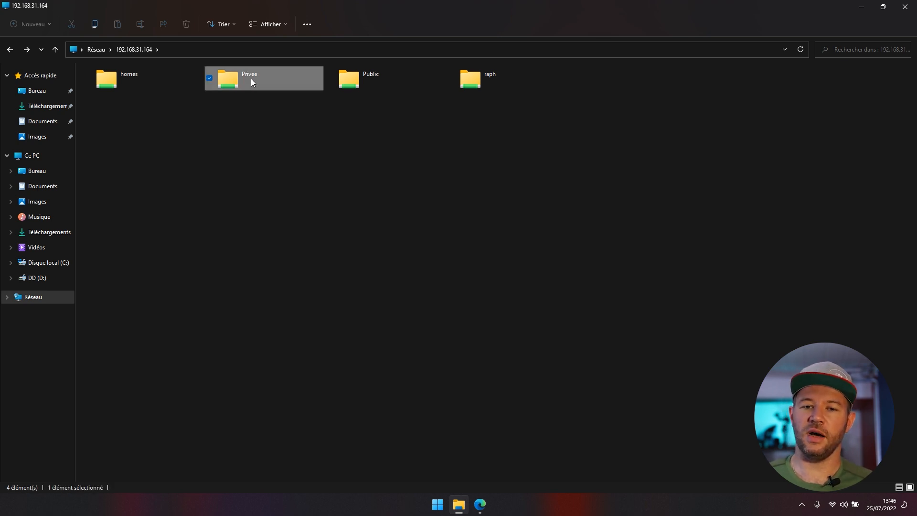
key(ctrl+shift+n)
text(raf)
key(Return)
key(alt+Up)
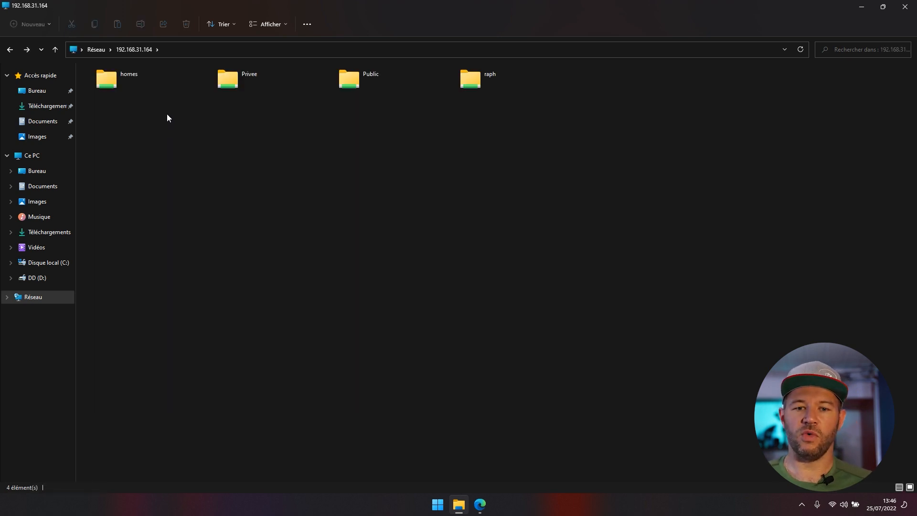
drag(668, 94, 84, 65)
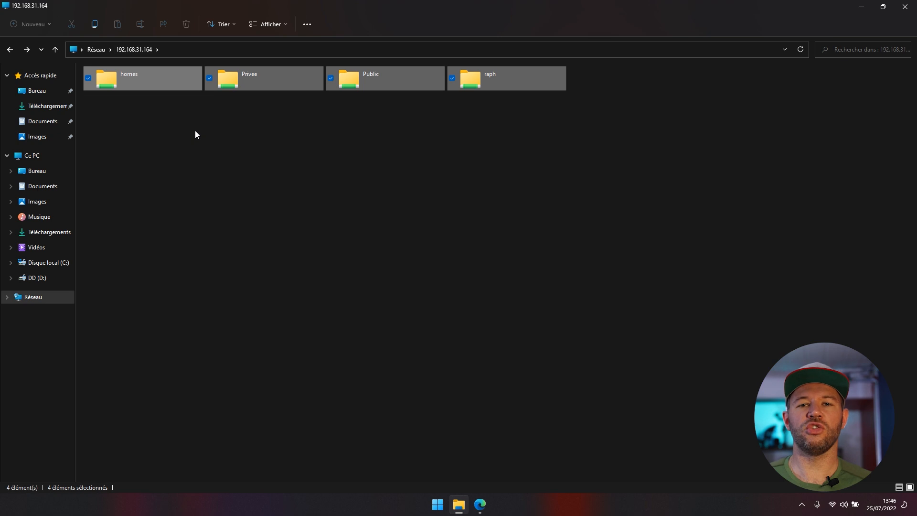
click(406, 158)
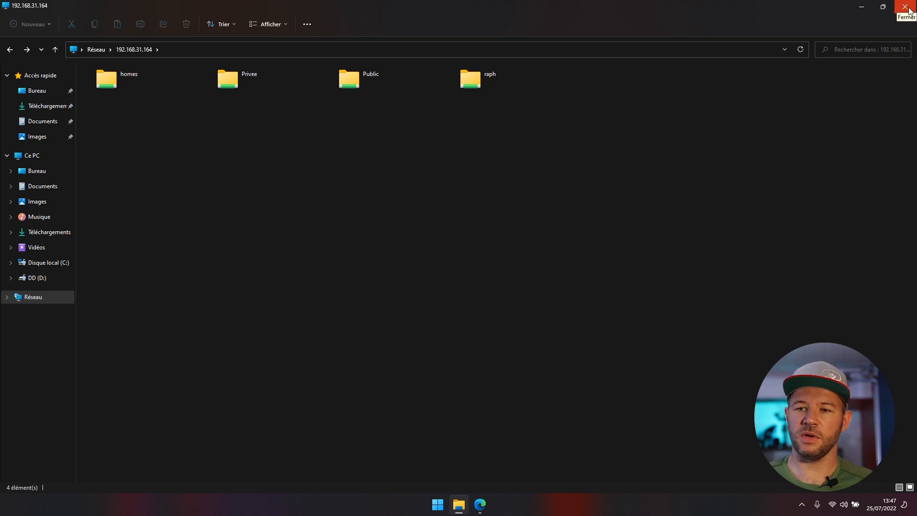
click(907, 8)
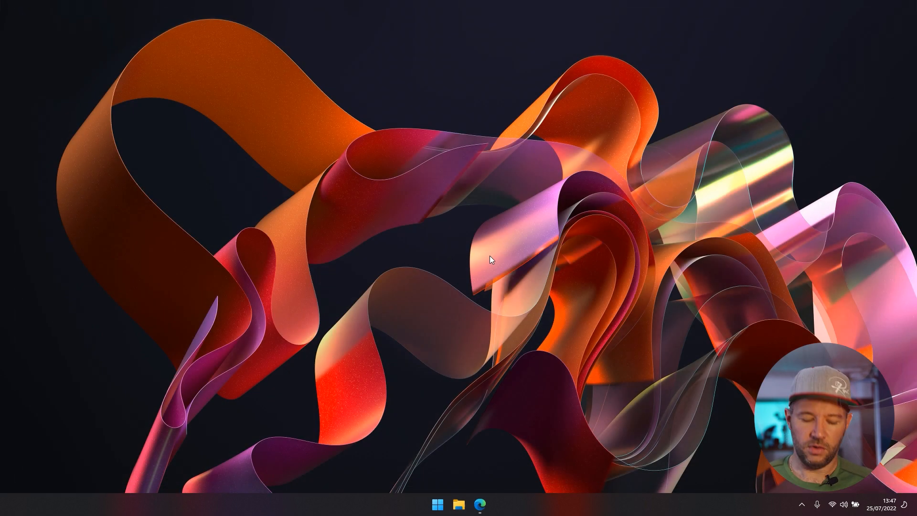
- Run net use /delete * in Command Prompt, confirm with o, and close it
key(super)
text(cmd)
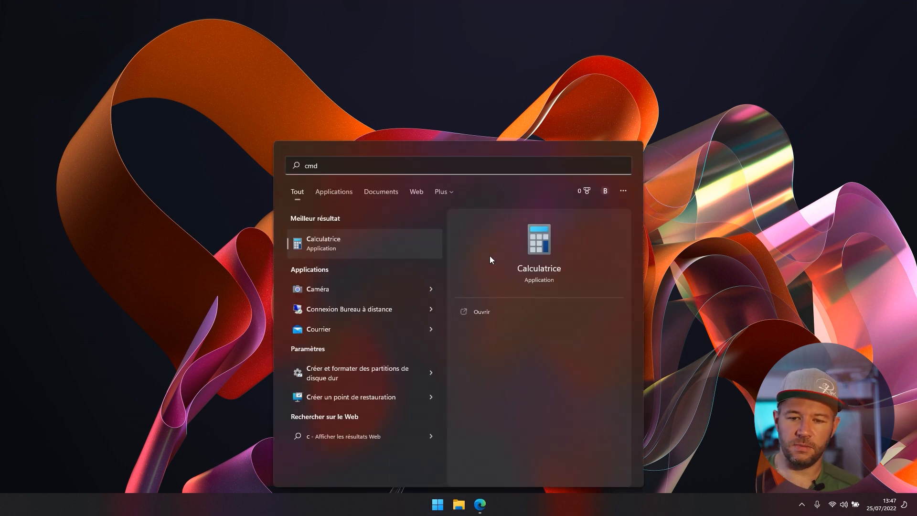
key(Return)
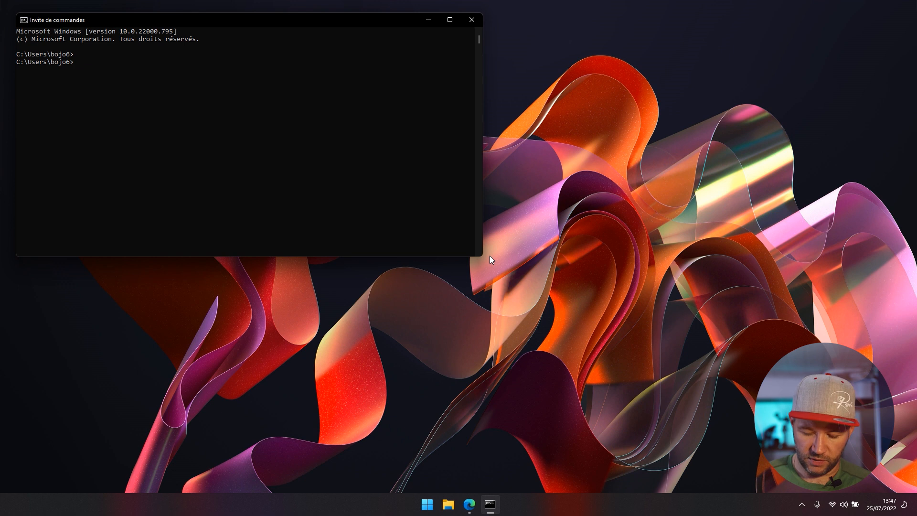
text(net use /delete)
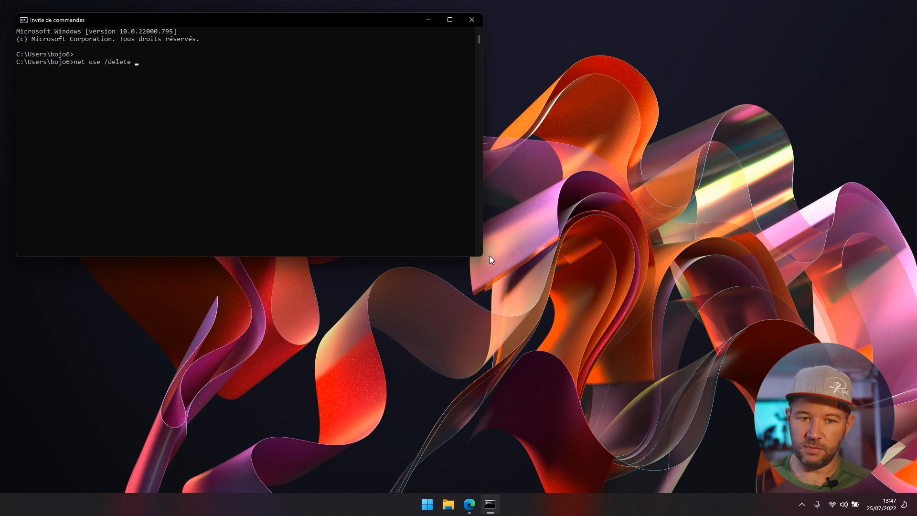
text( *)
key(Return)
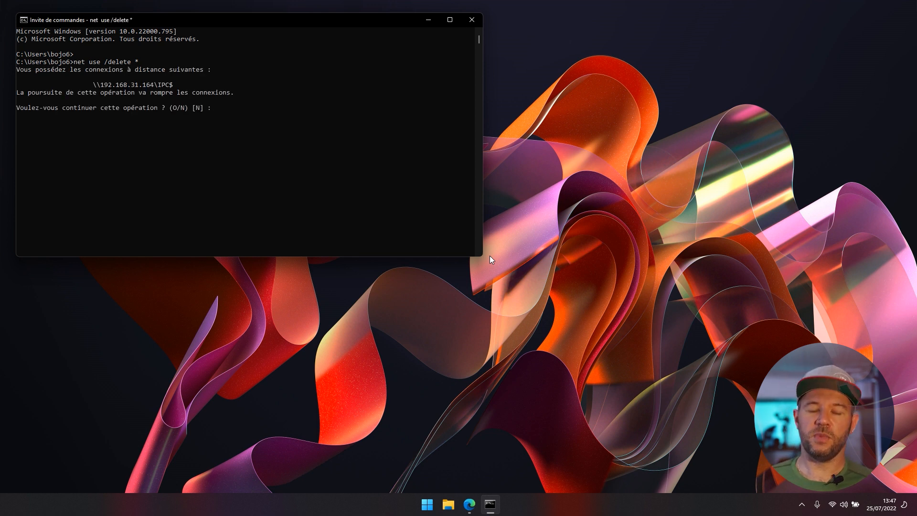
text(o)
key(Return)
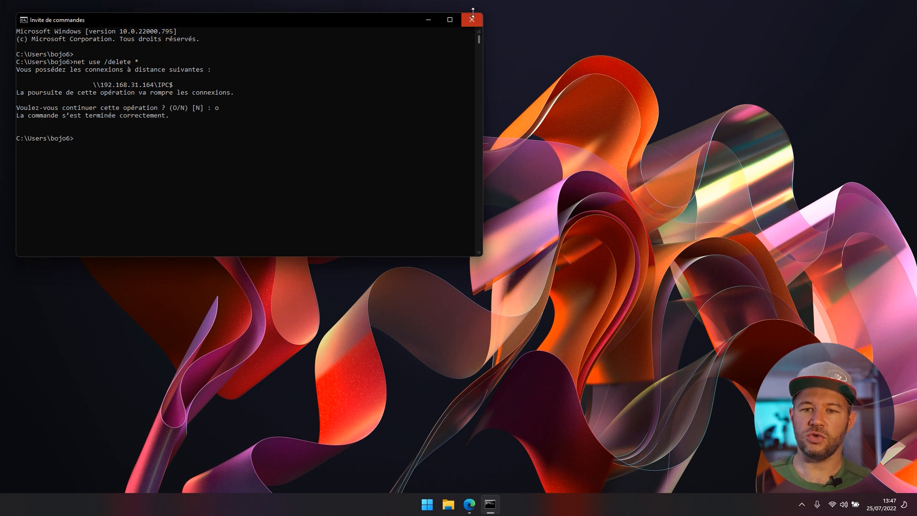
click(470, 22)
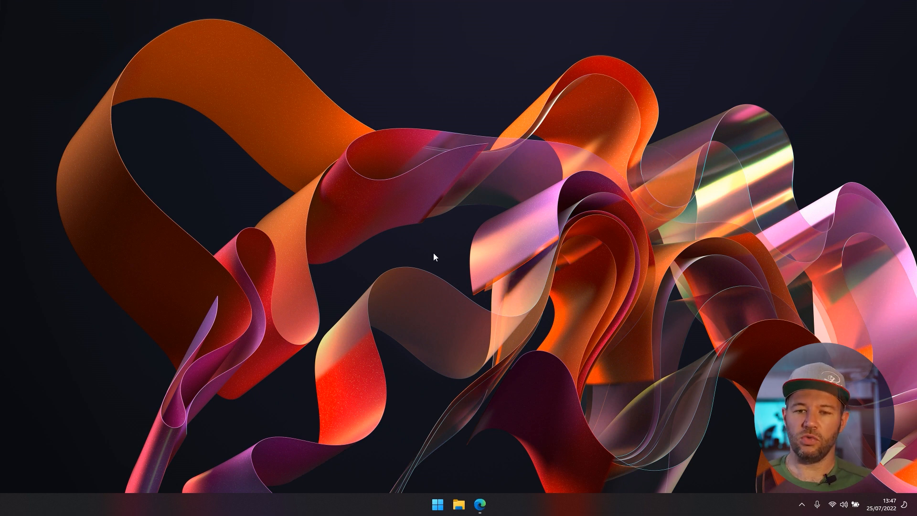
click(459, 504)
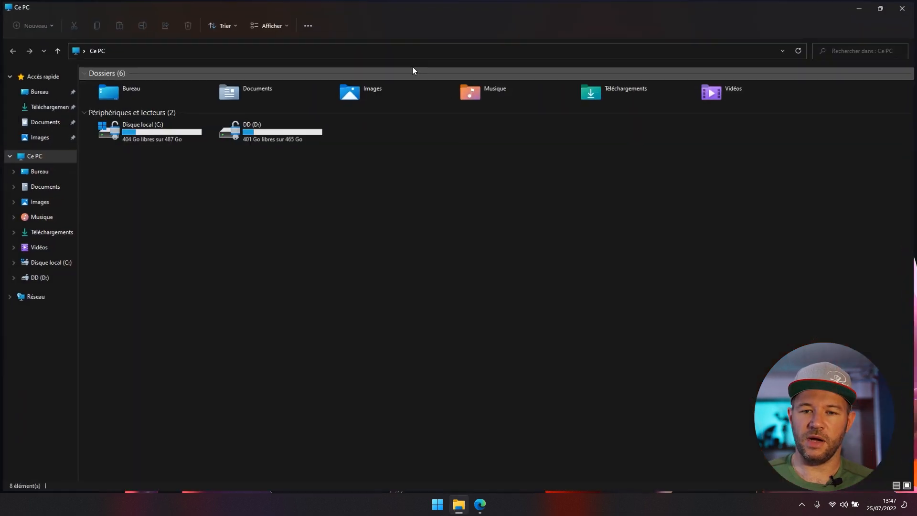
- Connect to \\192.168.31.164 signed in with the second NAS user's credentials
click(401, 50)
text(\\19)
key(Down)
key(Return)
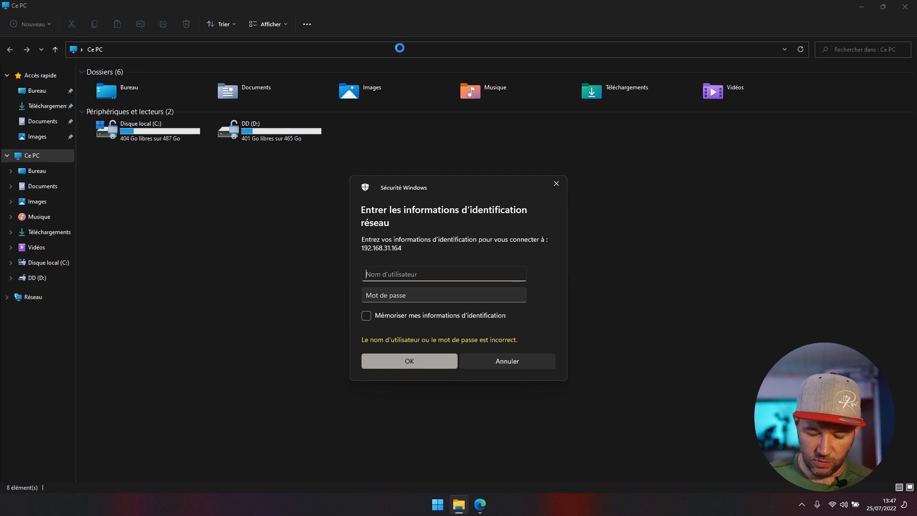
text(jean)
key(Tab)
text(123)
key(Return)
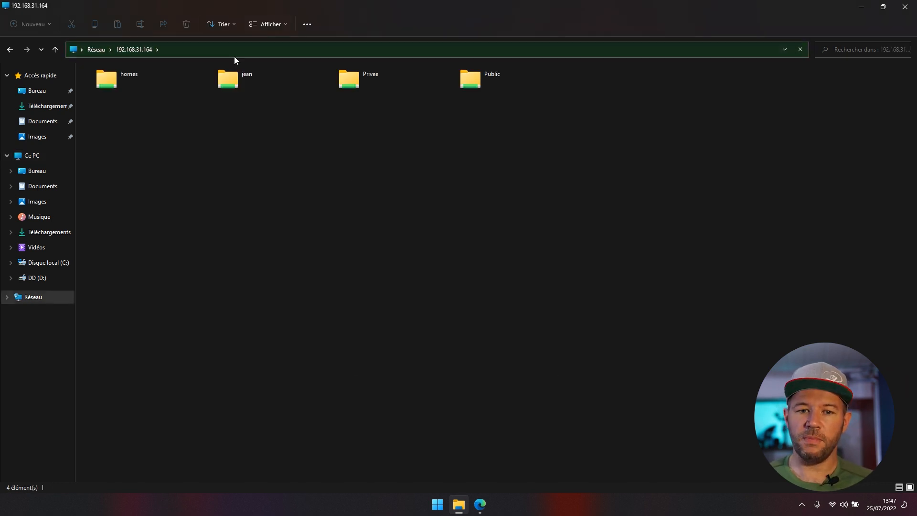
- Create the second user's folder in Public, then attempt Privee and dismiss the access-denied error
click(136, 79)
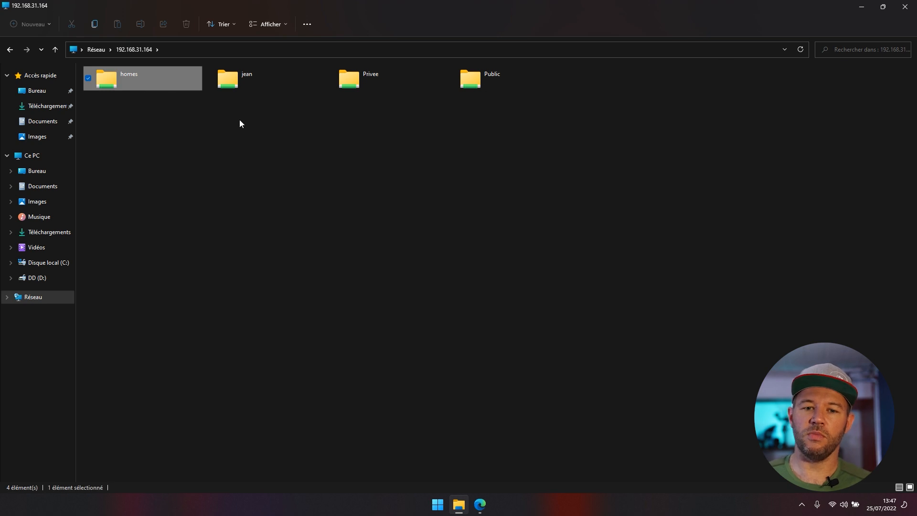
drag(239, 121, 124, 85)
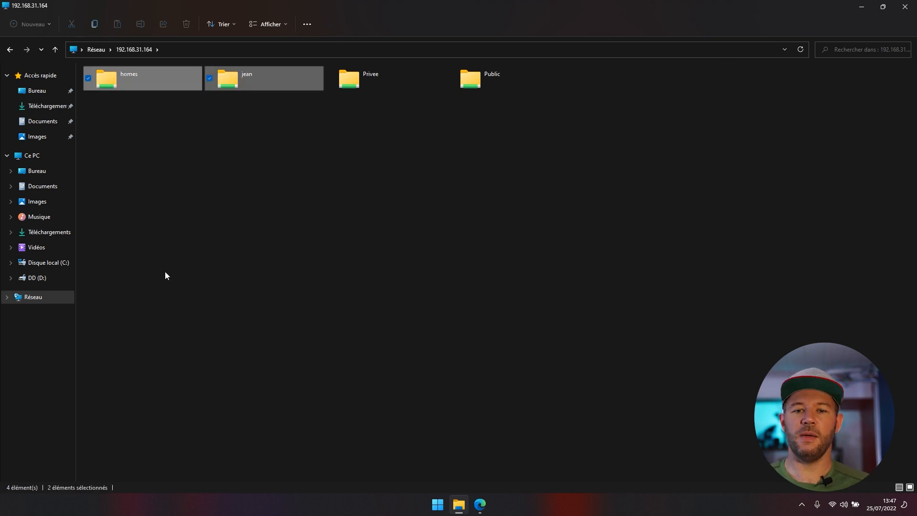
double_click(512, 77)
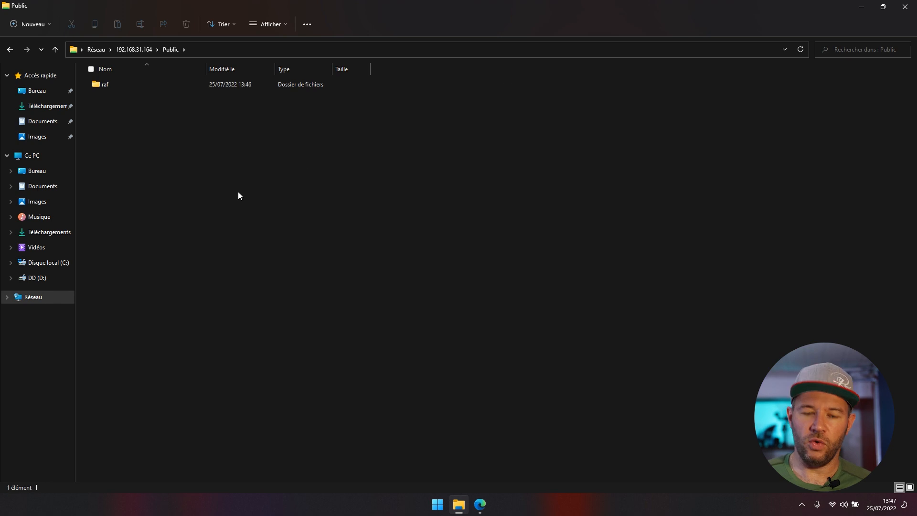
key(ctrl+shift+n)
text(jean)
key(Return)
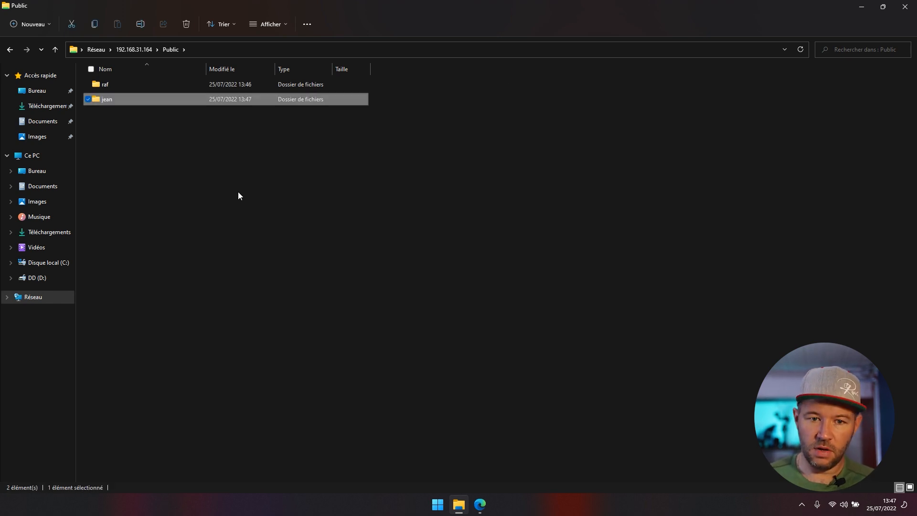
key(alt+Left)
double_click(395, 86)
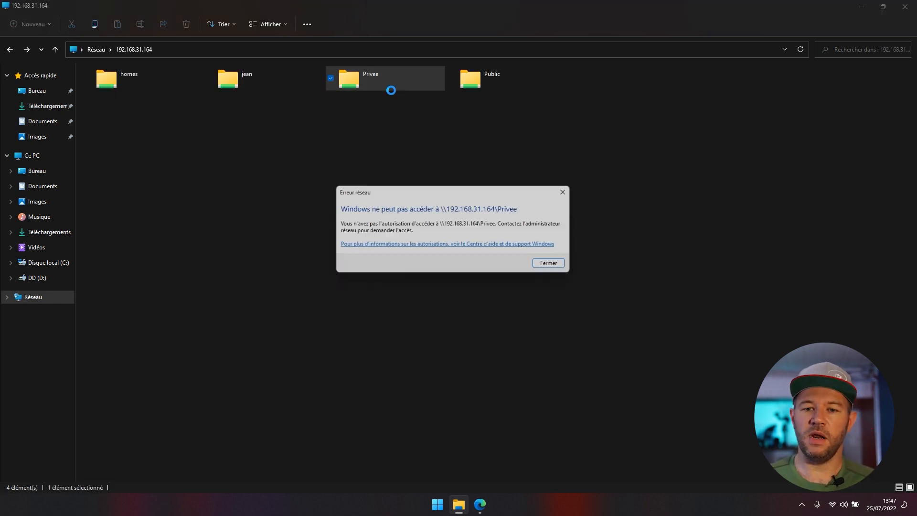
click(554, 267)
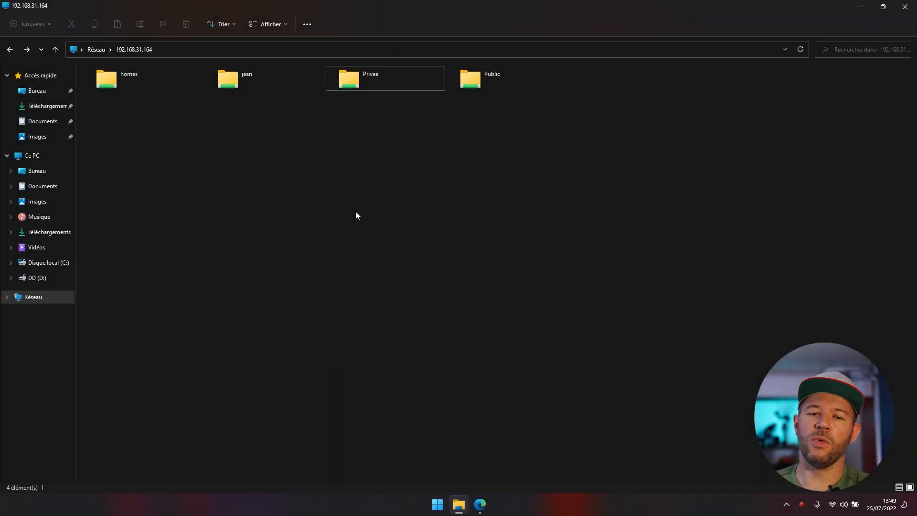
- Map the user's home share on \\192.168.31.164 as drive Z: and open it
click(33, 155)
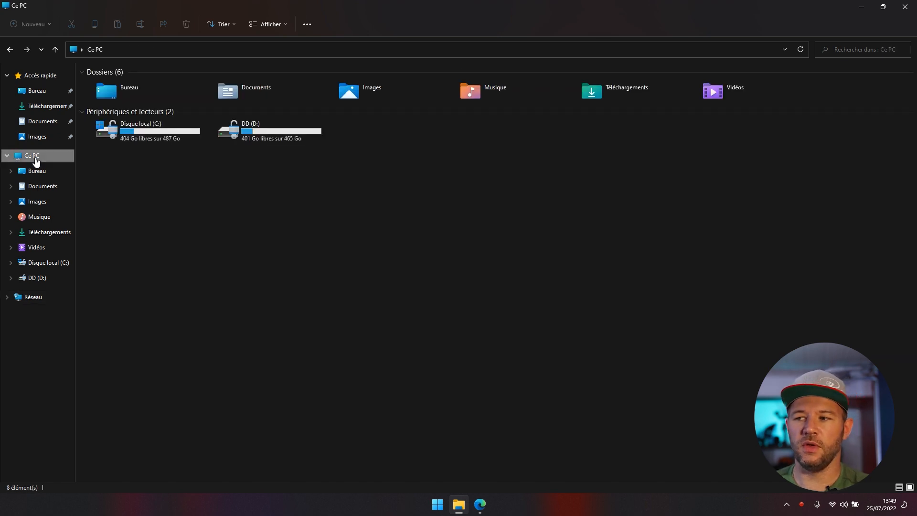
click(310, 26)
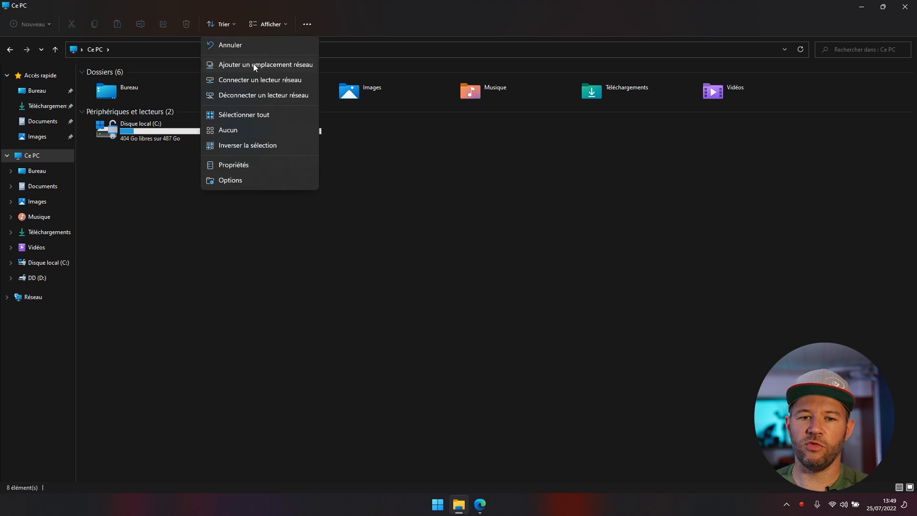
click(251, 79)
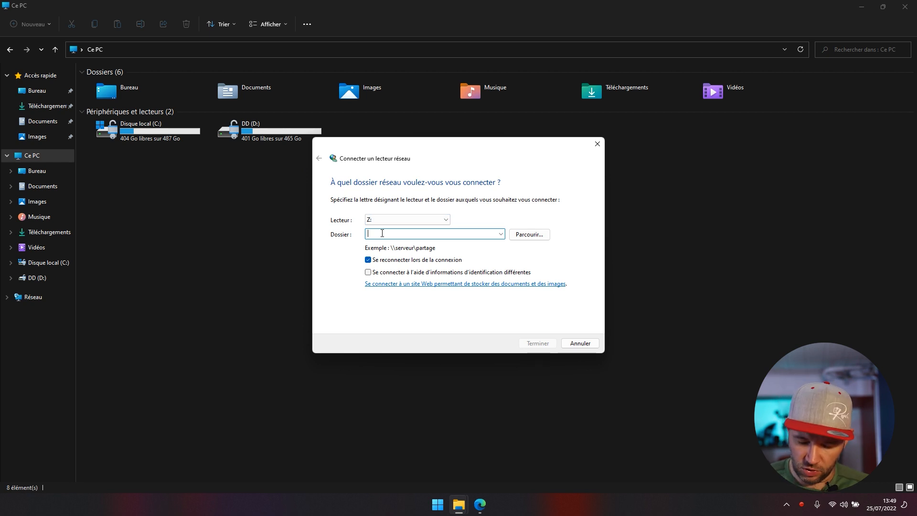
text(\\192.168.31.164\raph)
key(Return)
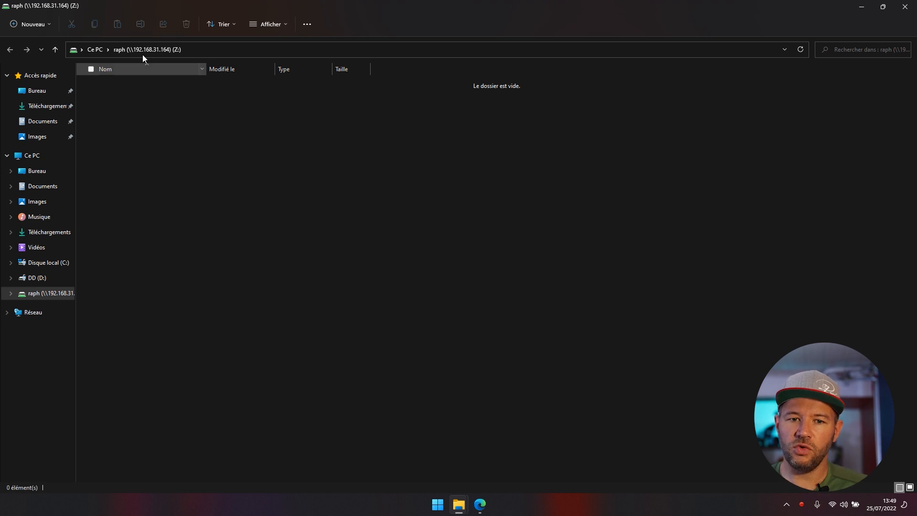
click(45, 157)
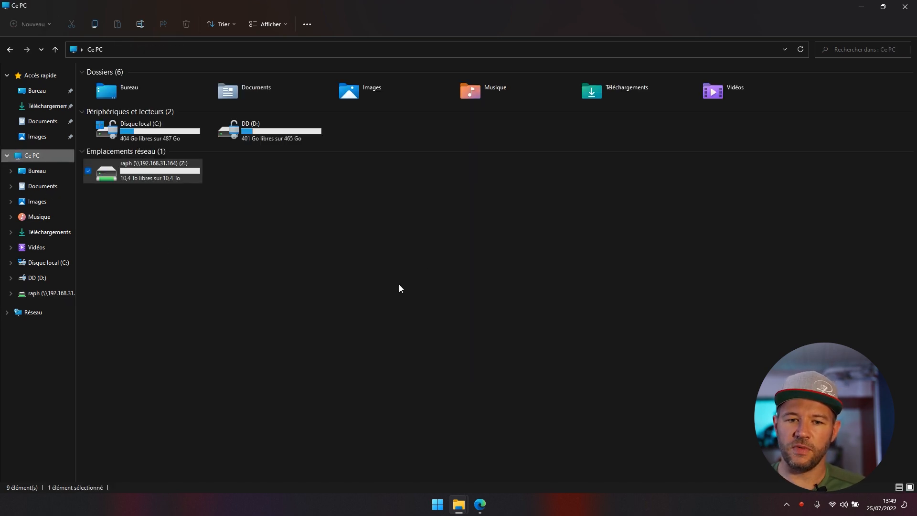
double_click(151, 175)
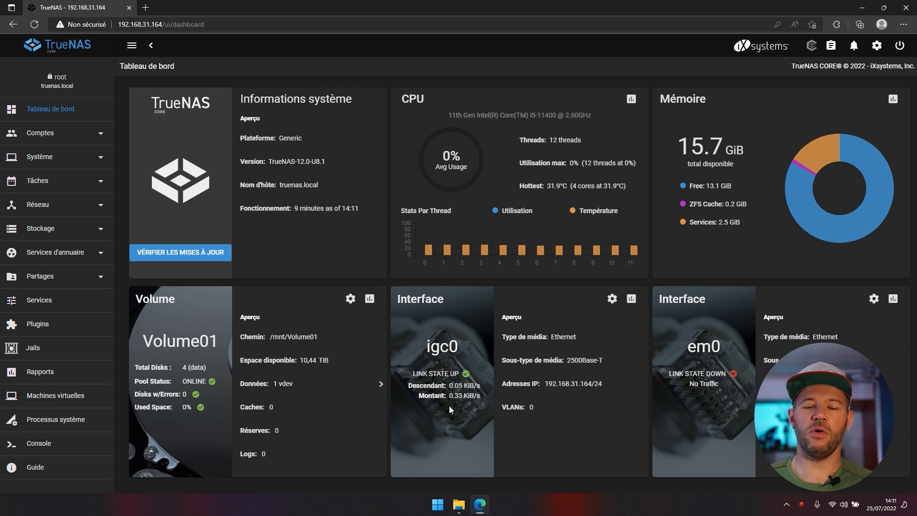
- Create a manual snapshot of the Volume01/Public dataset from the Snapshots page
click(89, 230)
click(29, 277)
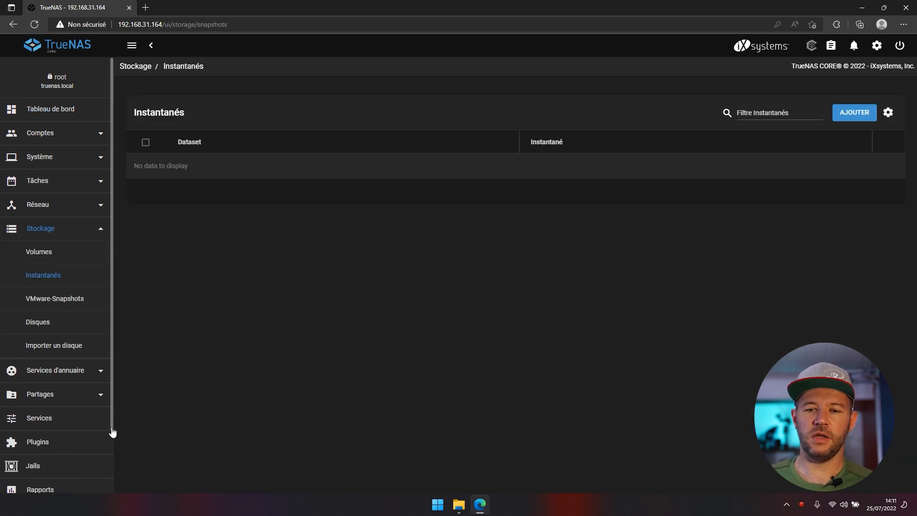
click(844, 114)
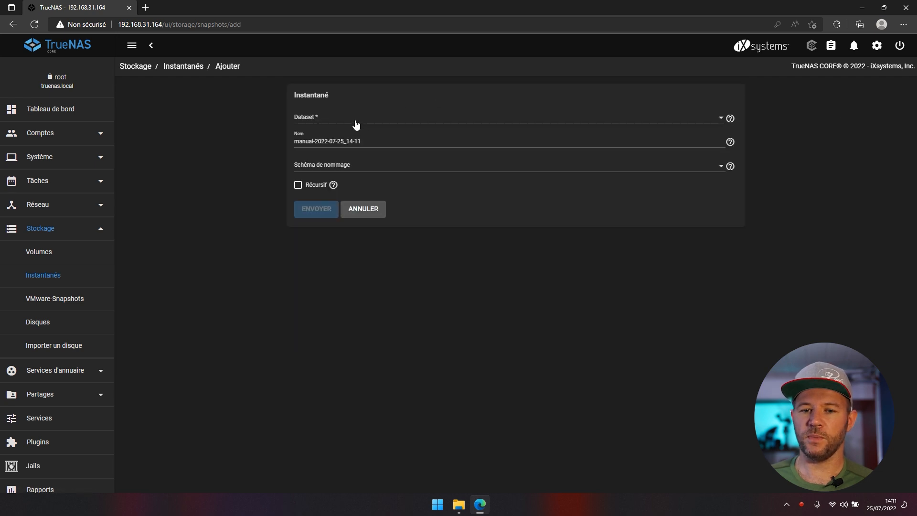
click(336, 124)
click(336, 162)
click(315, 207)
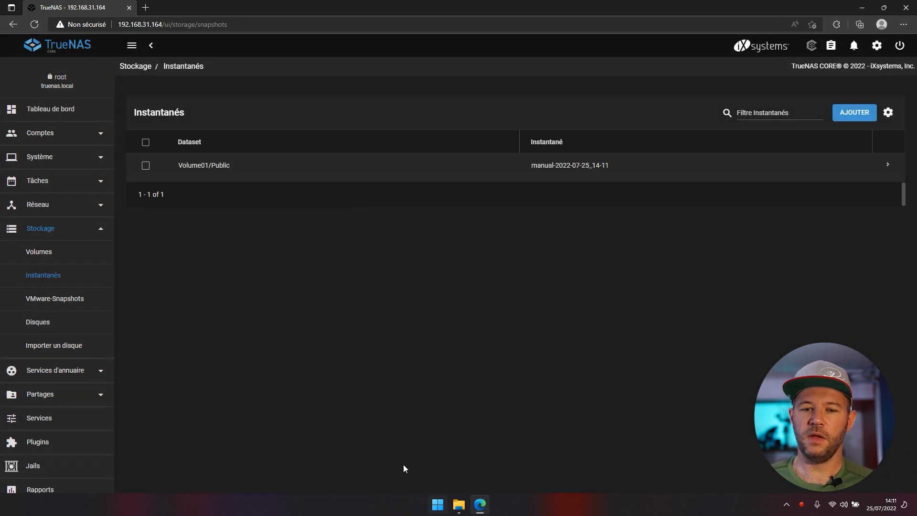
click(458, 504)
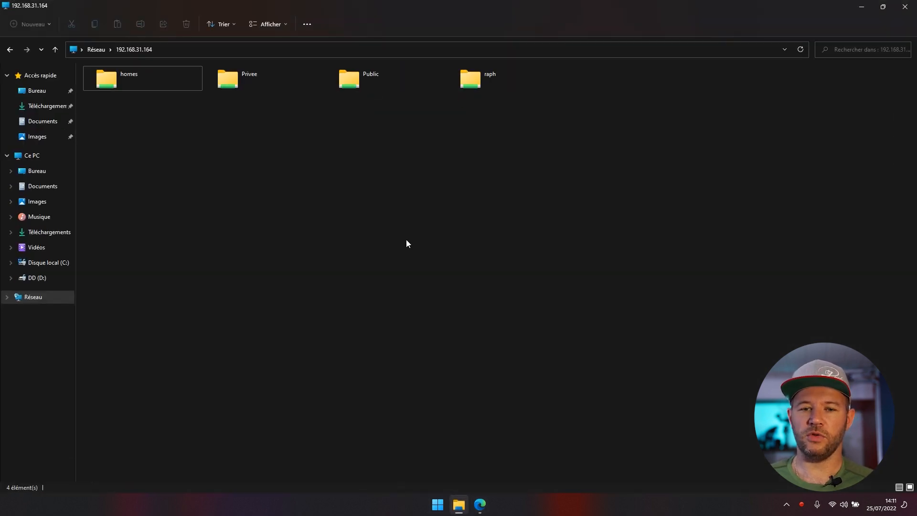
- Open the Public share and check its Previous Versions list in Properties
click(376, 91)
double_click(376, 91)
right_click(369, 168)
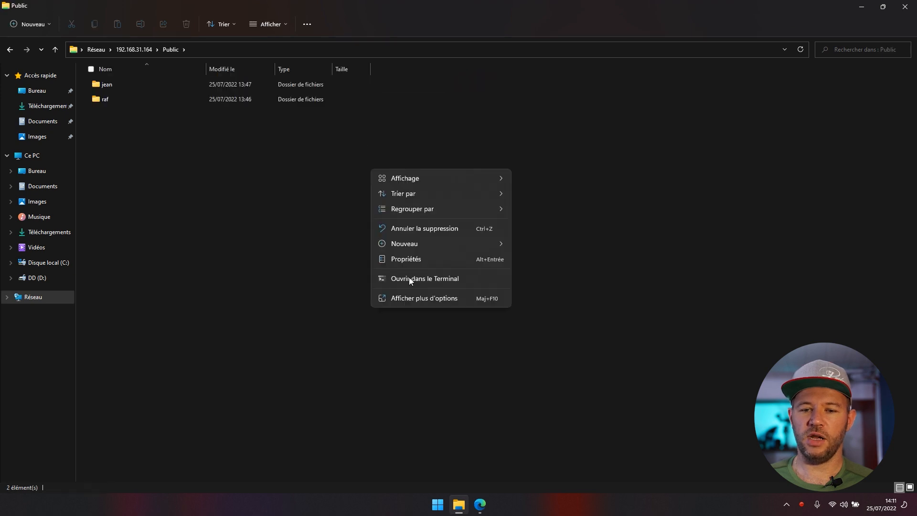
click(400, 260)
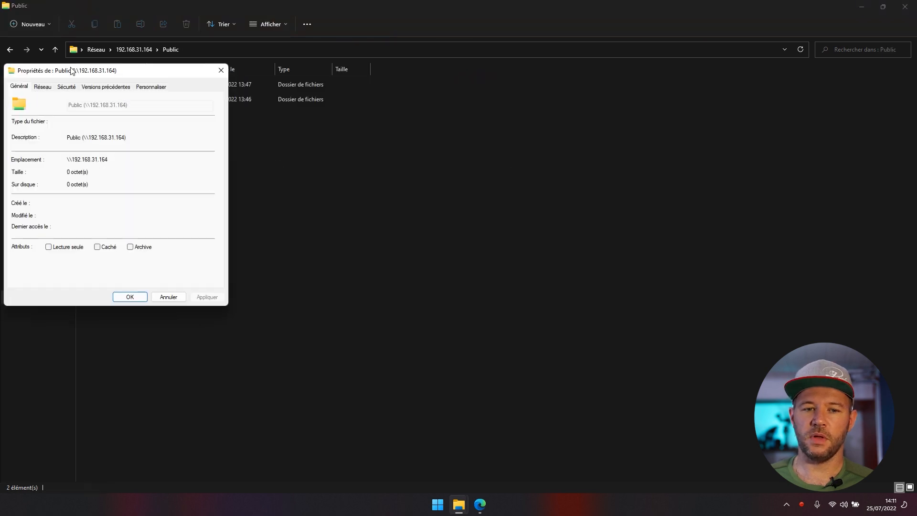
click(511, 140)
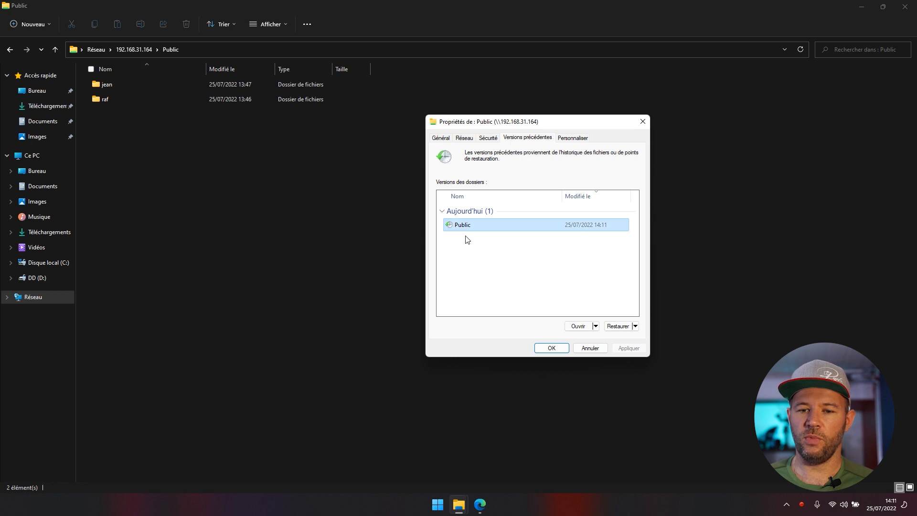
click(598, 352)
- Delete both user folders from Public and recheck its previous versions
drag(303, 212, 292, 98)
drag(266, 161, 300, 82)
key(Delete)
key(Return)
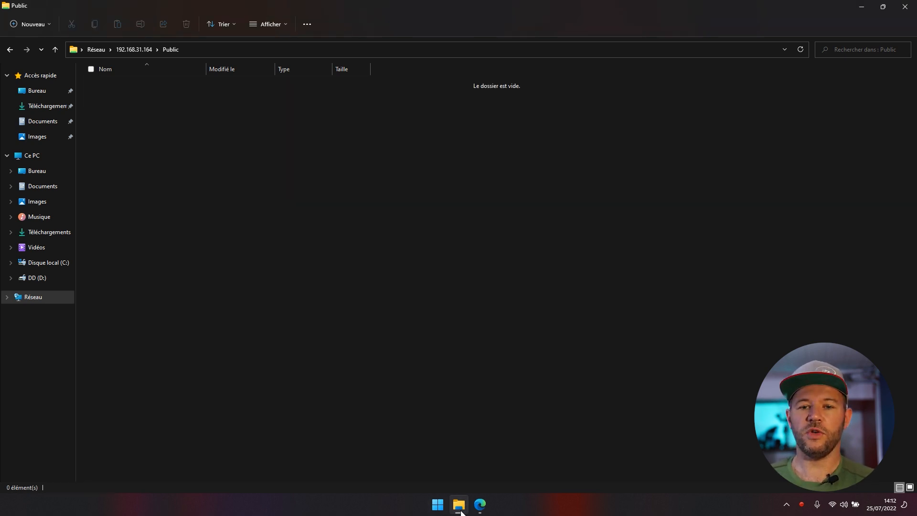
right_click(253, 204)
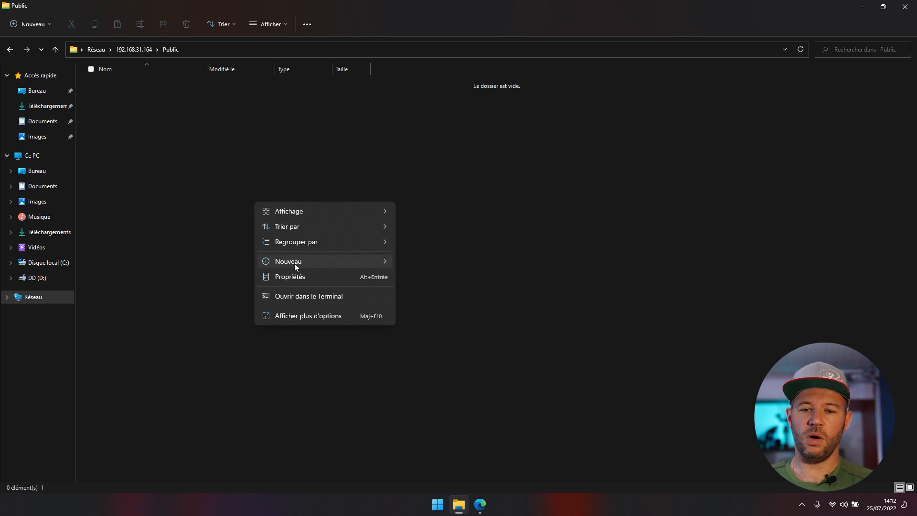
click(325, 276)
click(125, 88)
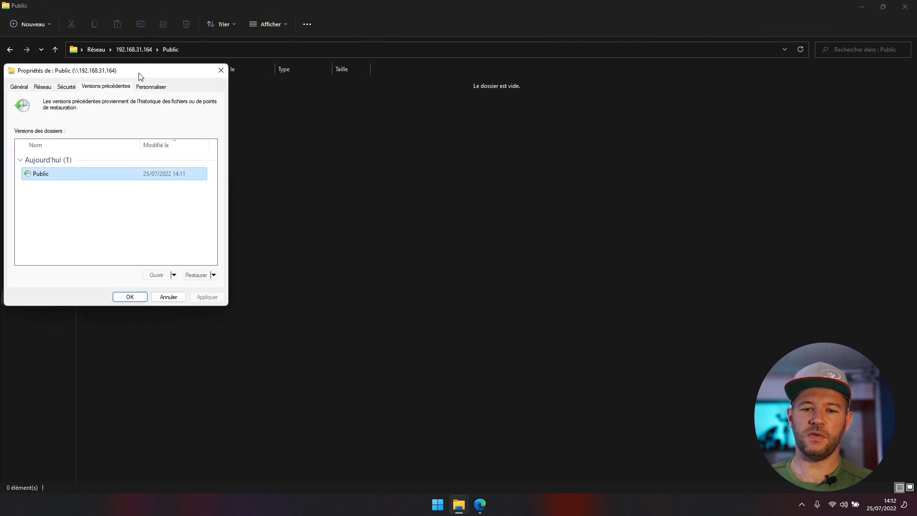
click(466, 342)
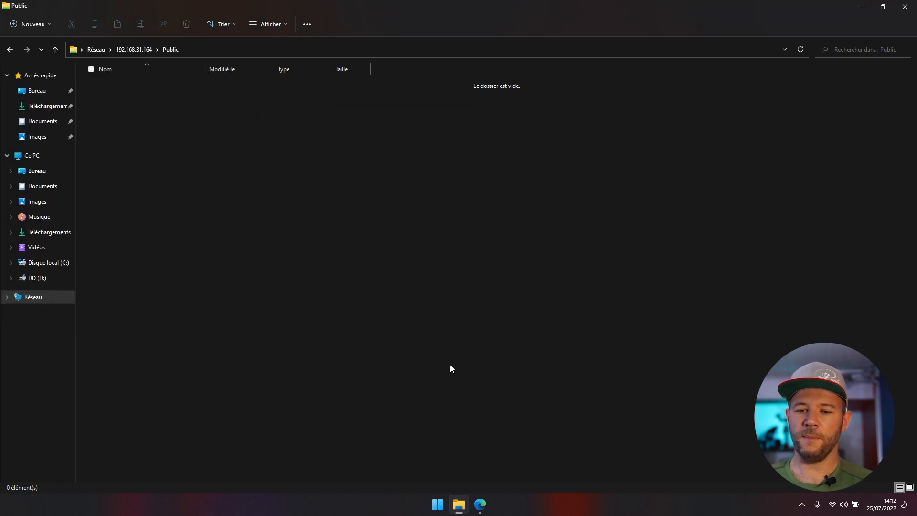
click(480, 505)
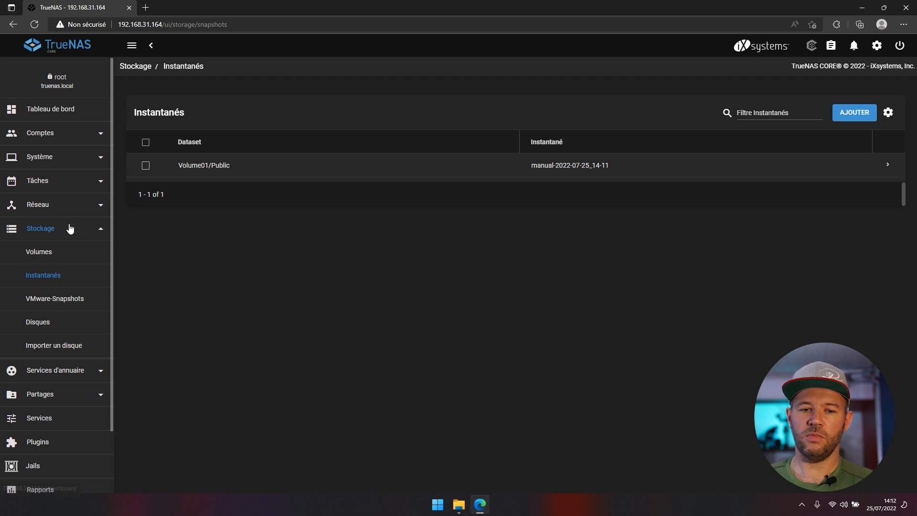
- Roll Volume01/Public back to snapshot manual-2022-07-25_14-11 and refresh the Public folder in File Explorer
click(890, 171)
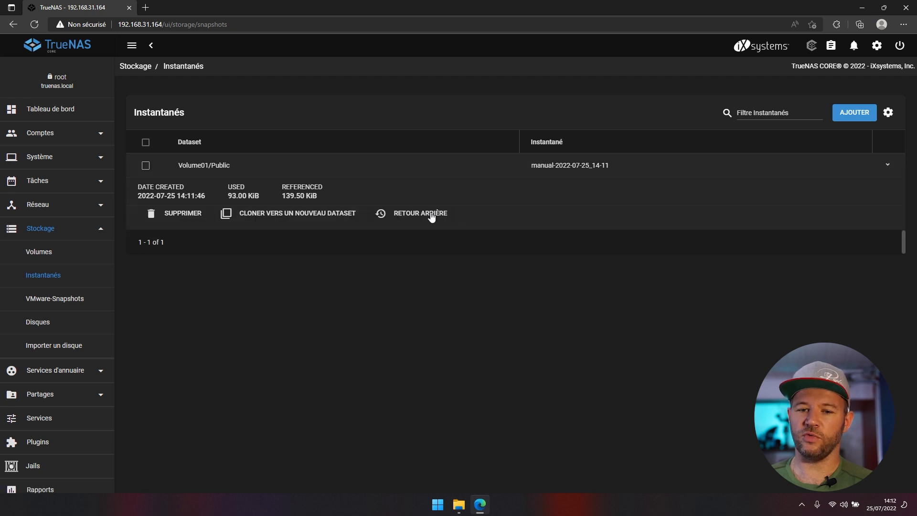
click(430, 213)
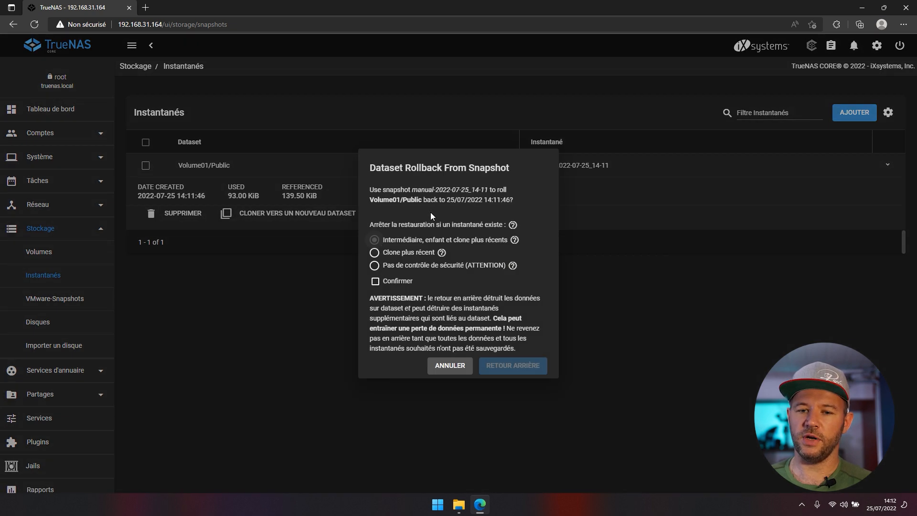
click(375, 282)
click(511, 368)
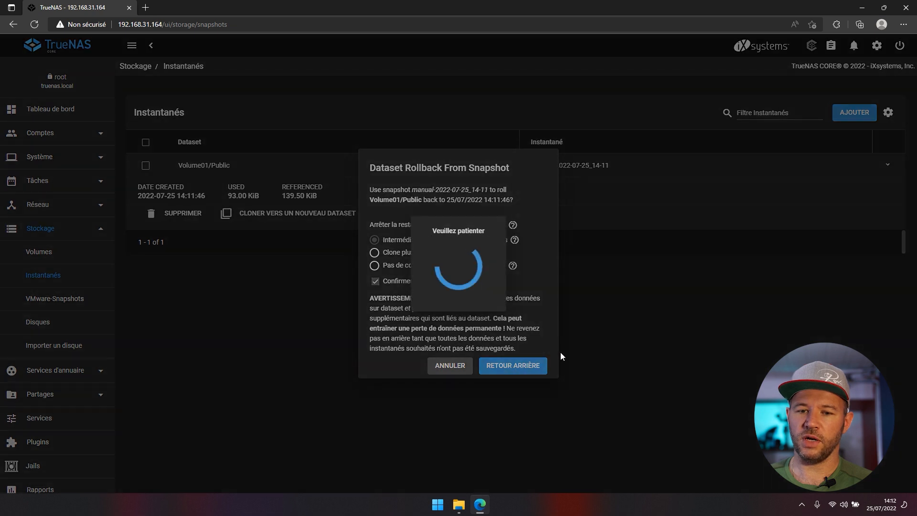
click(459, 504)
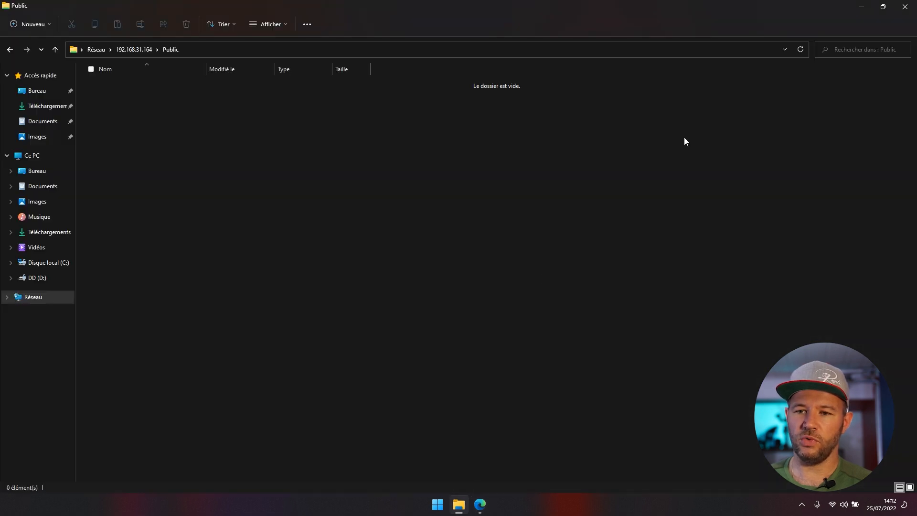
click(800, 50)
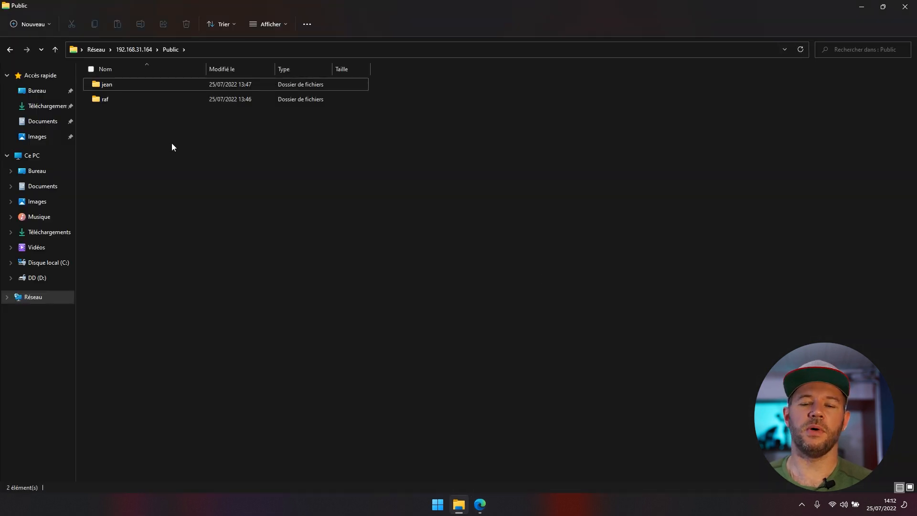
- Delete the jean and raf folders from the Public share
drag(170, 106, 174, 83)
key(Delete)
key(Return)
- Preview Public's earlier version from its Properties Versions précédentes tab
right_click(216, 161)
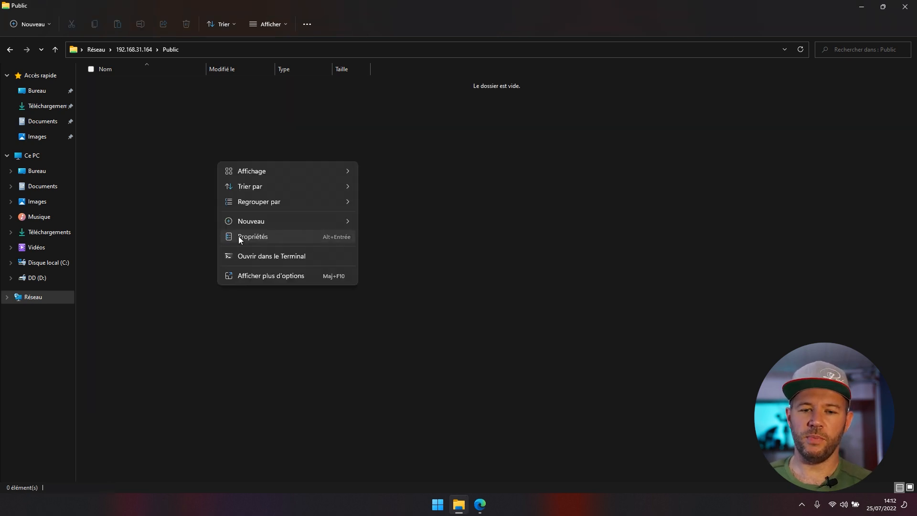
click(240, 237)
click(109, 87)
drag(117, 71, 333, 101)
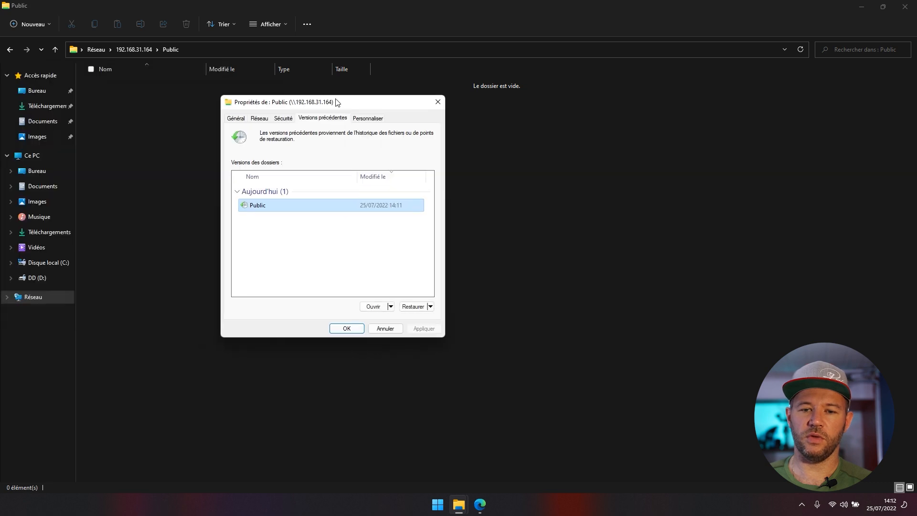
click(375, 307)
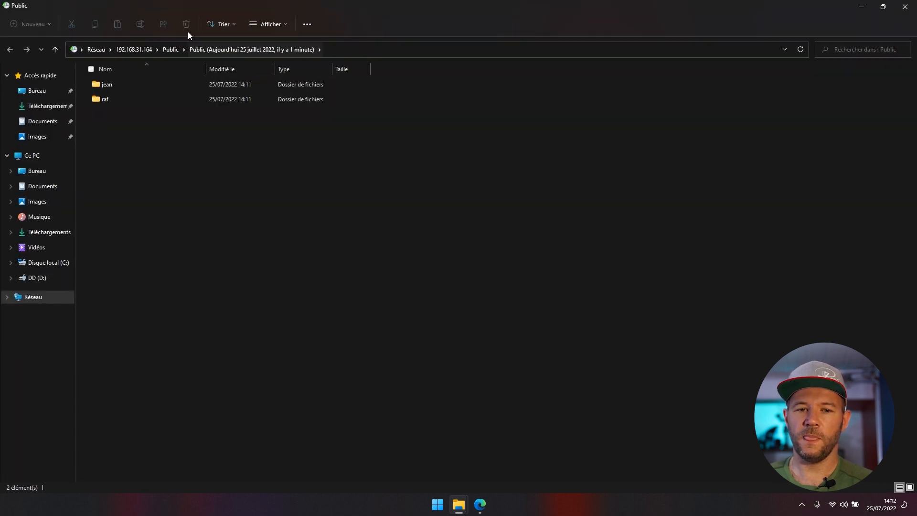
double_click(194, 13)
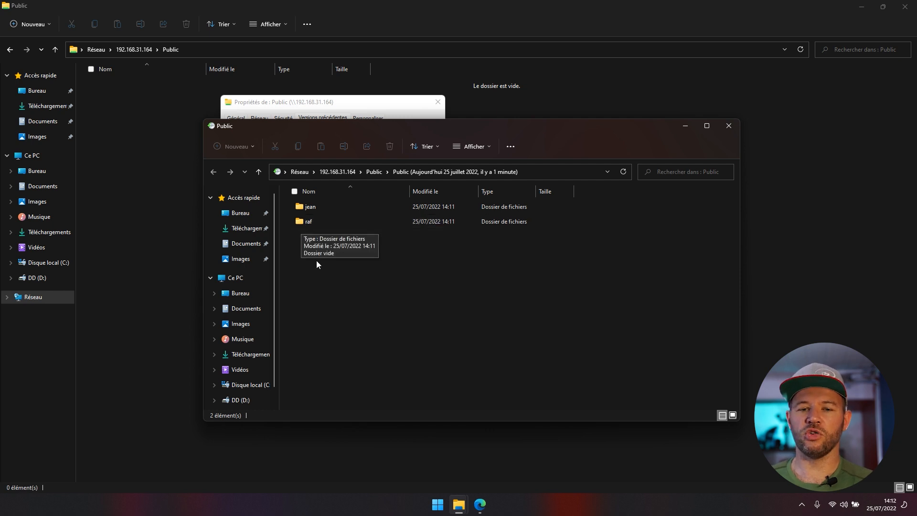
click(729, 126)
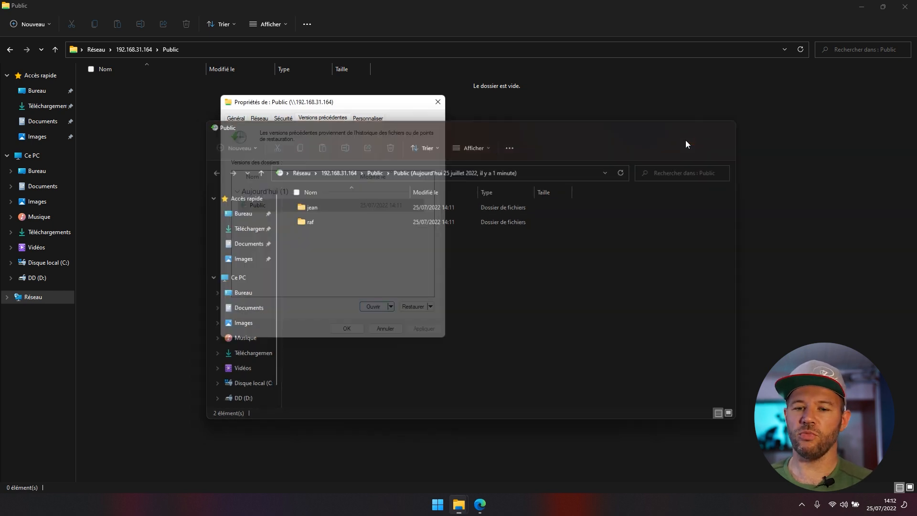
- Restore Public's previous version to bring jean and raf back
click(415, 306)
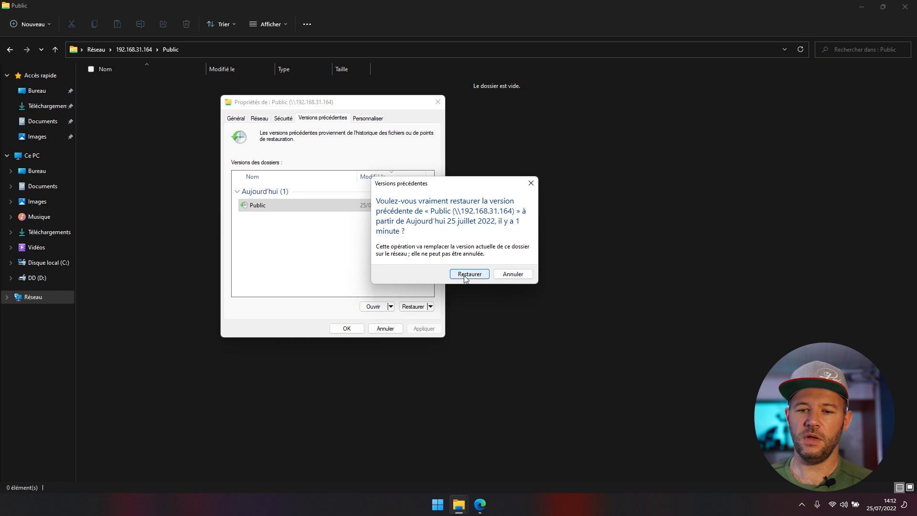
click(464, 278)
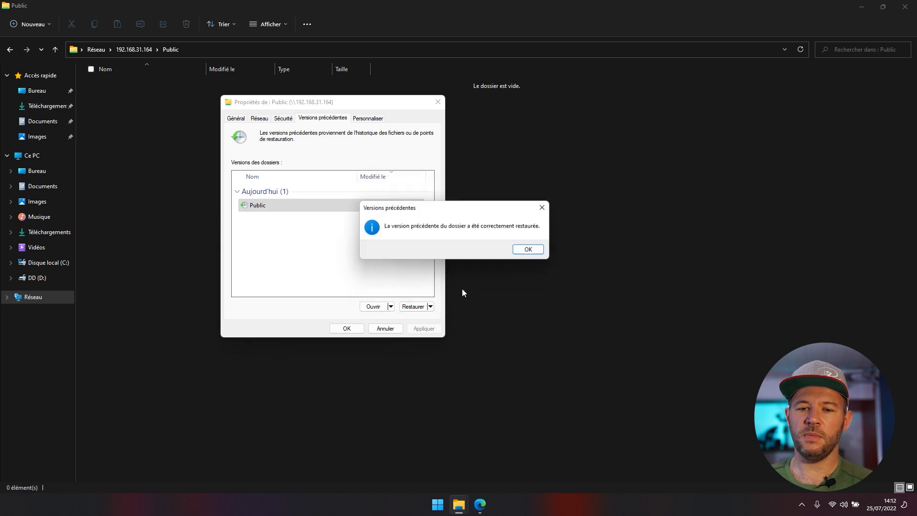
click(528, 249)
click(347, 329)
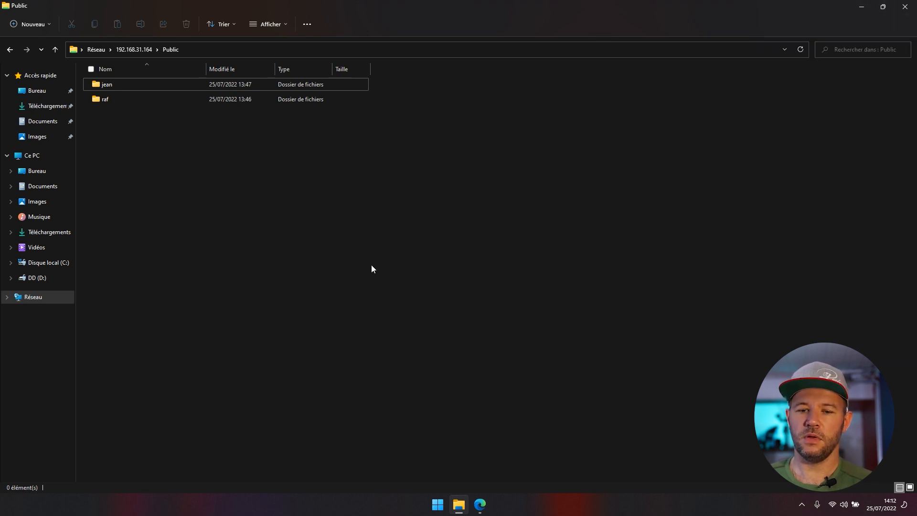
- Delete the Volume01/Public snapshot manual-2022-07-25_14-11 from the Instantanés page
click(480, 504)
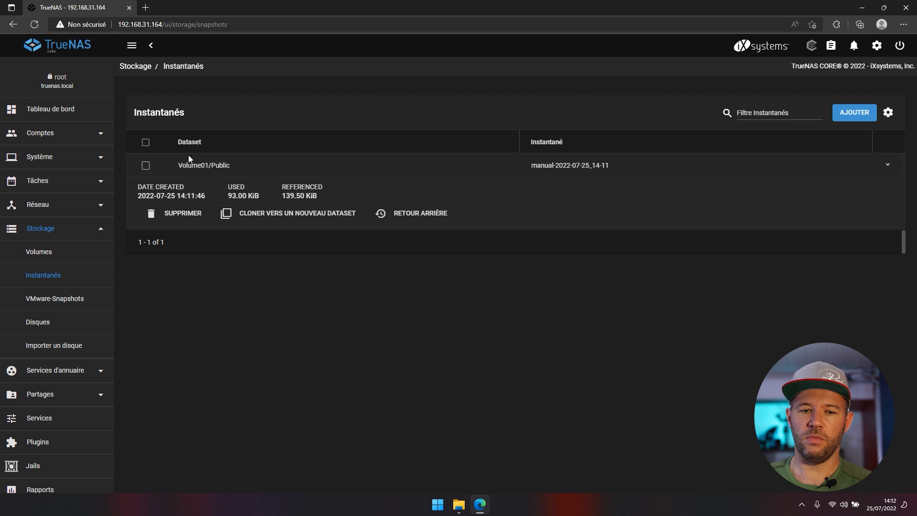
click(180, 213)
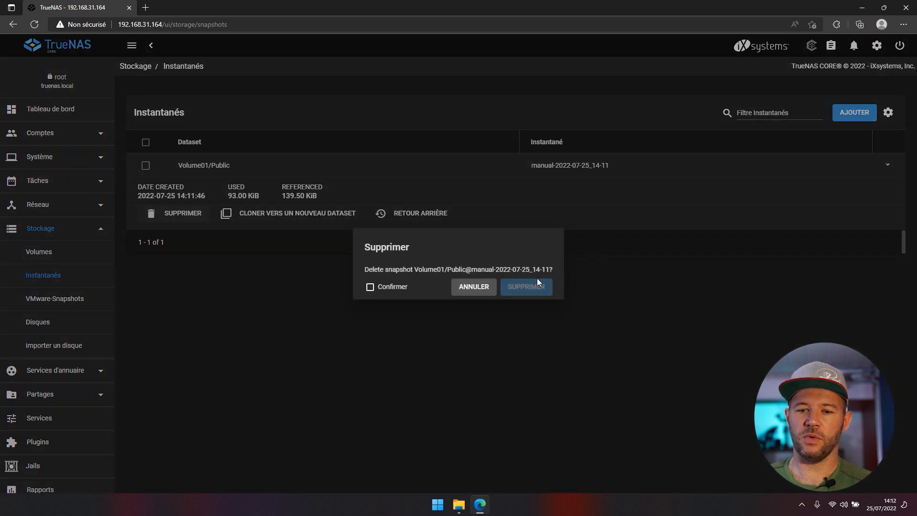
click(401, 287)
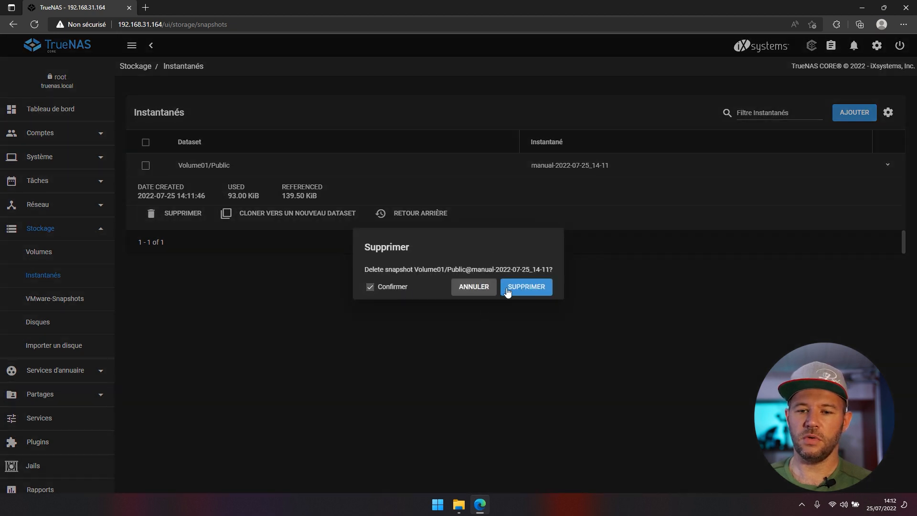
click(475, 287)
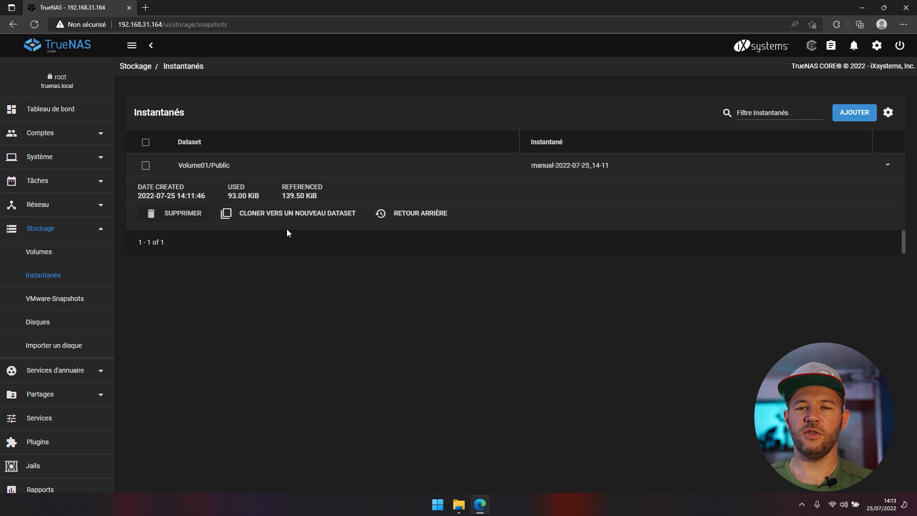
click(178, 213)
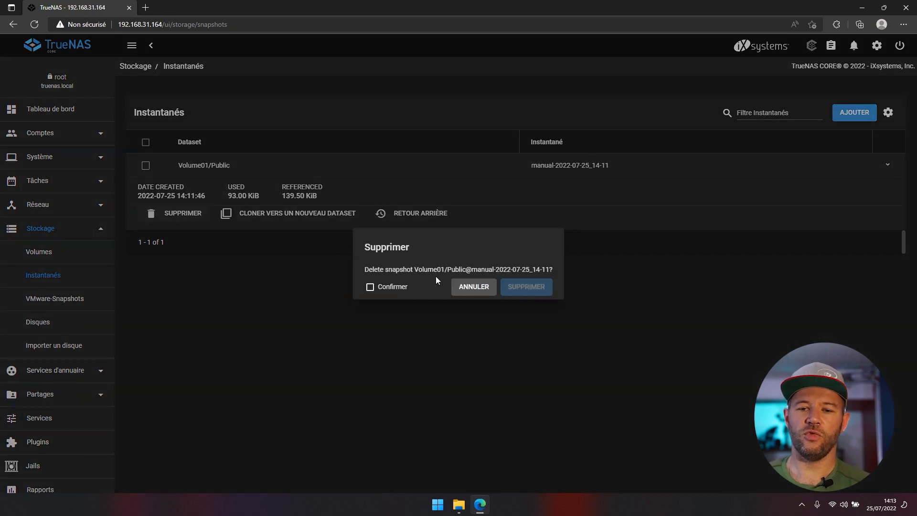
click(399, 287)
click(512, 287)
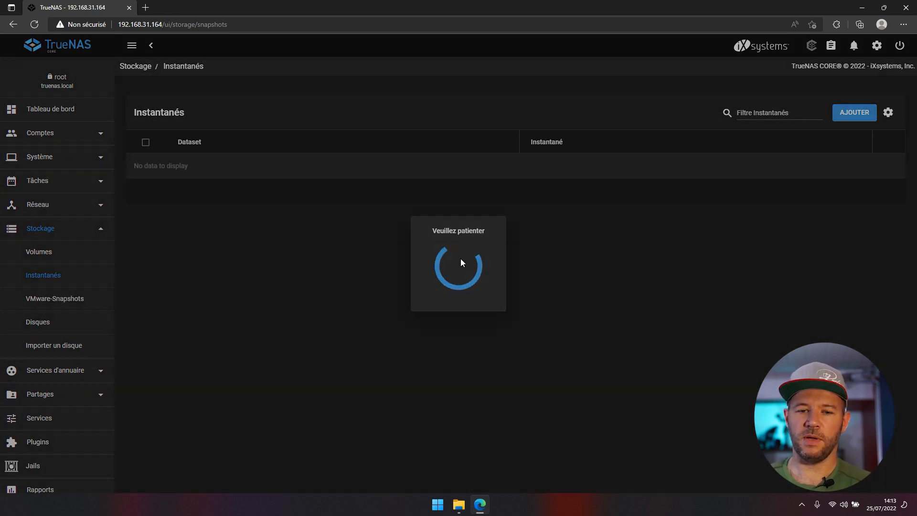
click(38, 185)
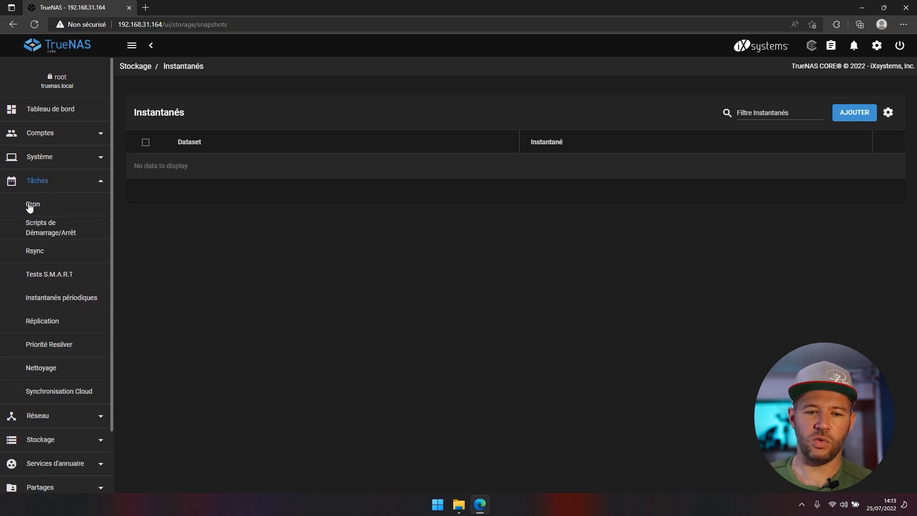
- Add a periodic snapshot task for Volume01/Public, keeping the 2 WEEKS lifetime
click(56, 297)
click(869, 112)
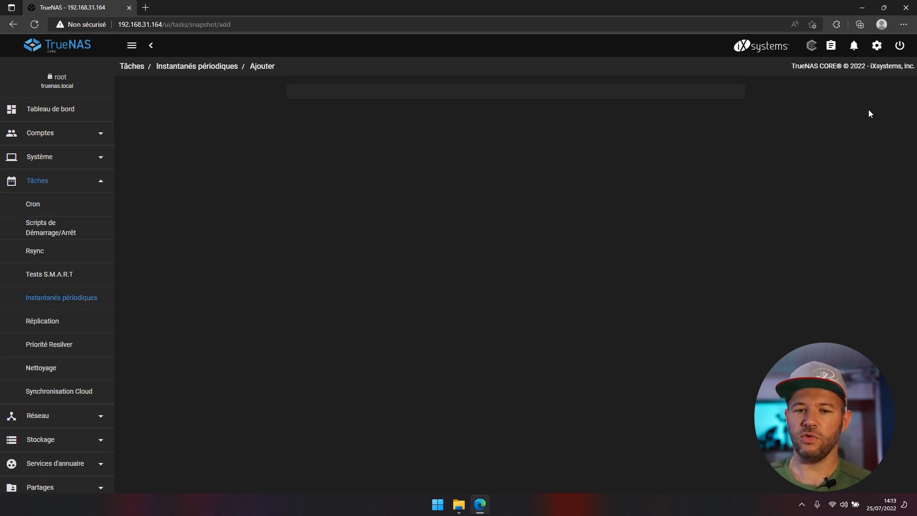
click(316, 118)
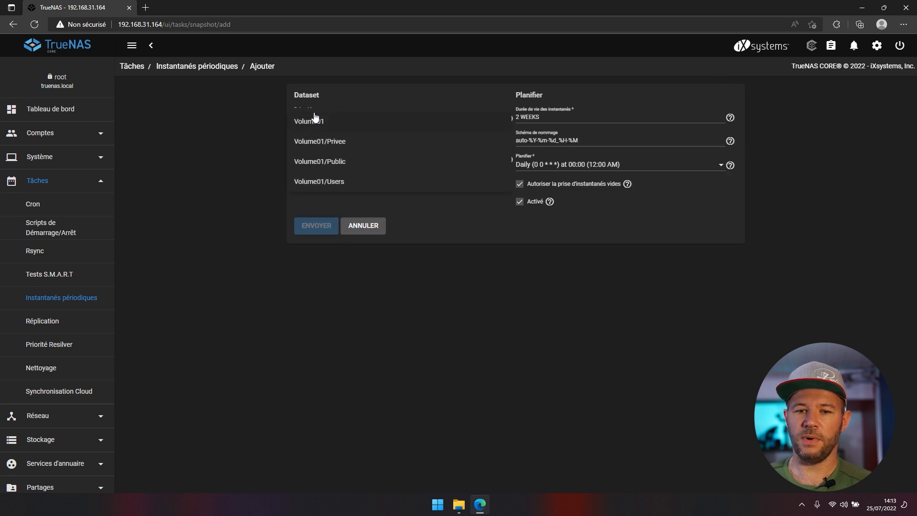
click(319, 161)
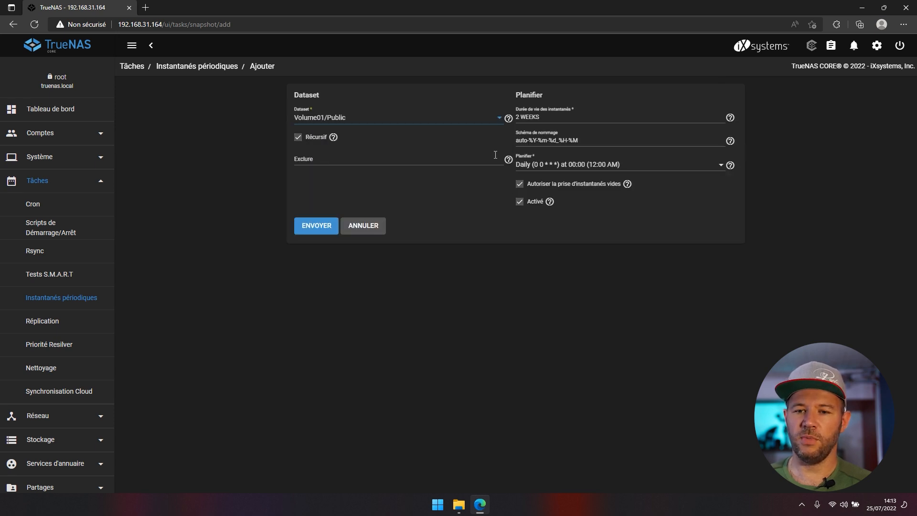
click(536, 115)
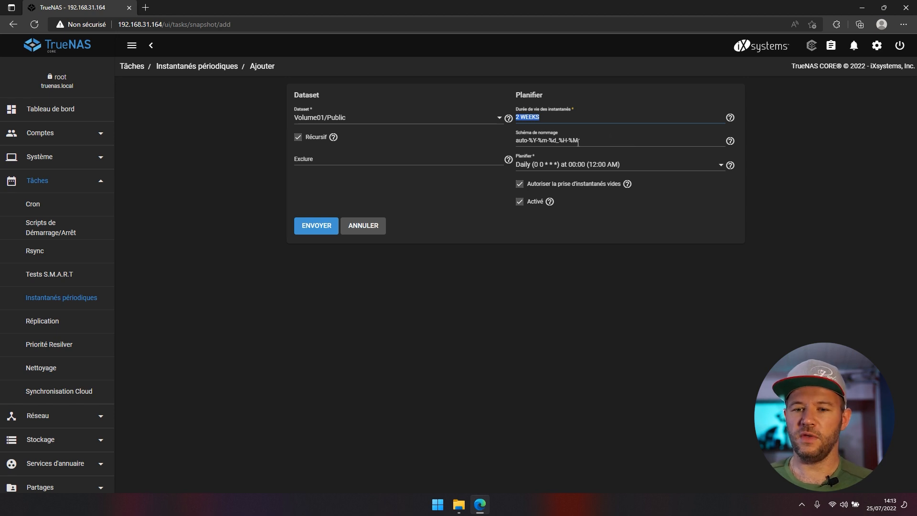
click(592, 167)
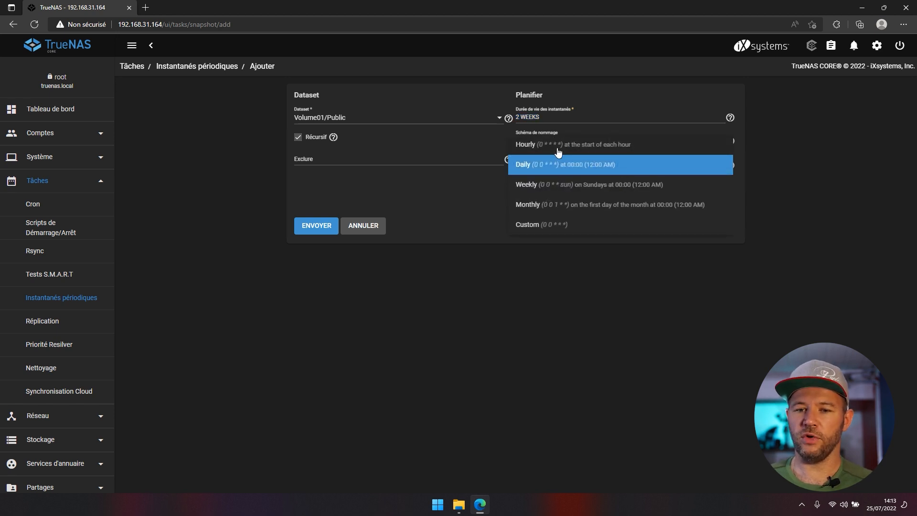
- Give the task a Custom Hourly-based schedule with minutes */1 (*/1 * * * *)
click(529, 225)
click(504, 187)
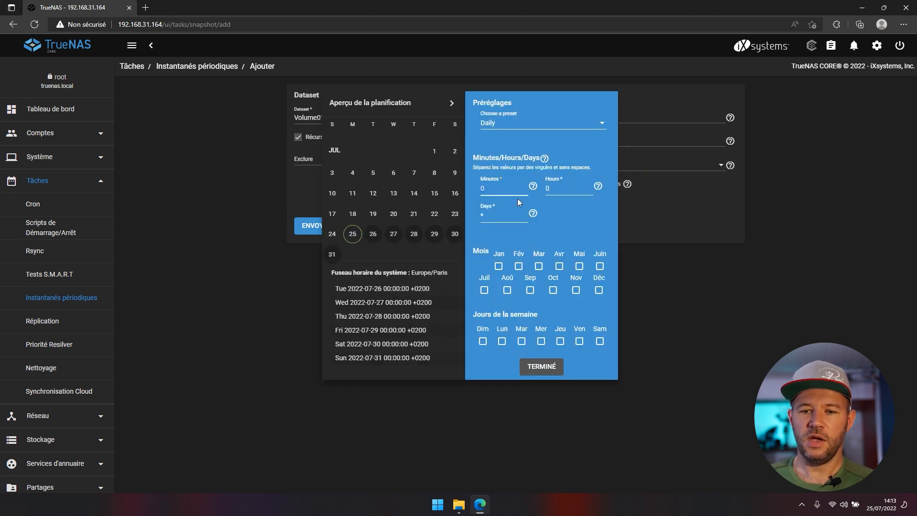
click(516, 132)
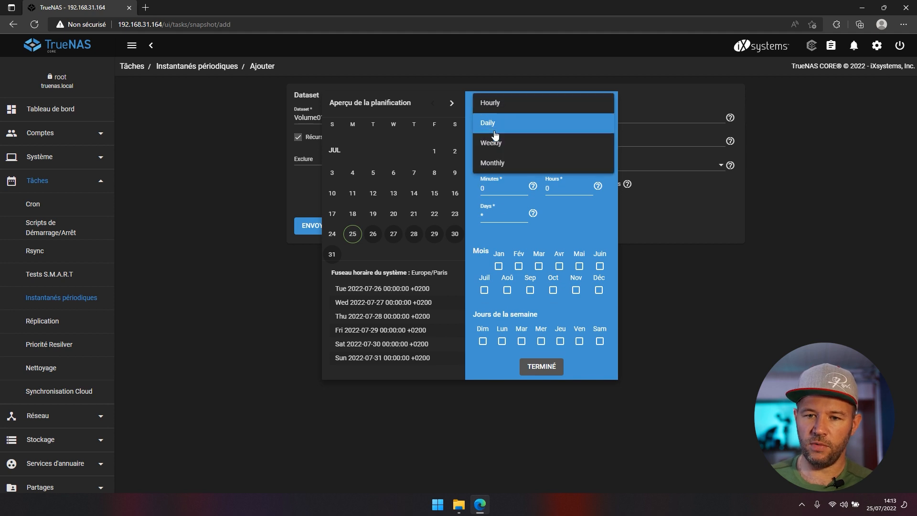
click(496, 101)
click(500, 186)
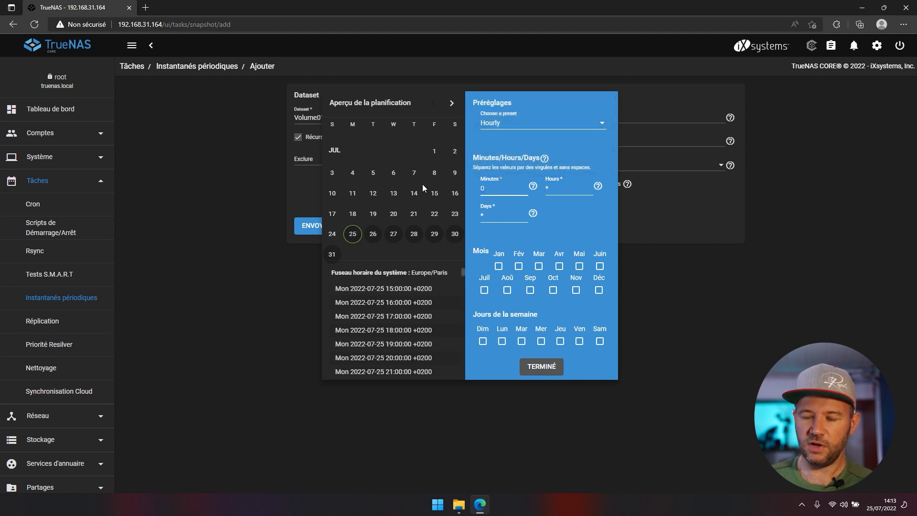
key(BackSpace)
text(*/)
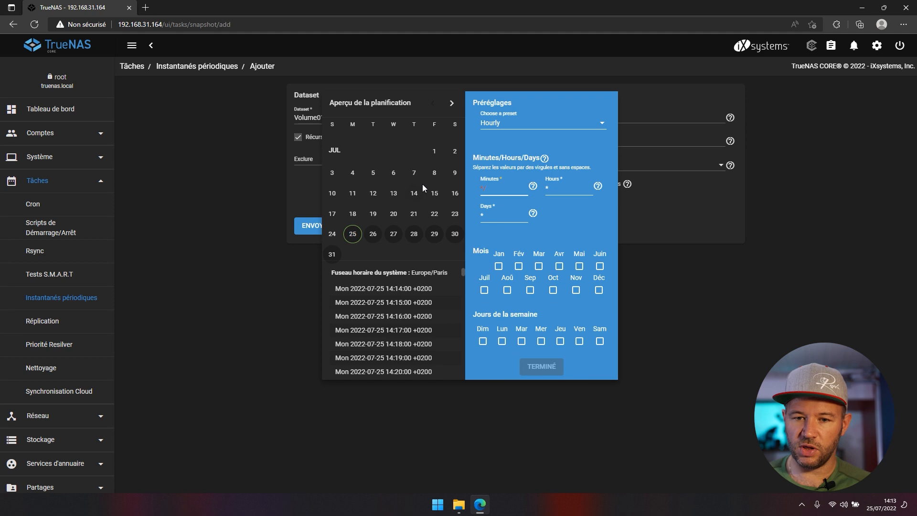
text(1)
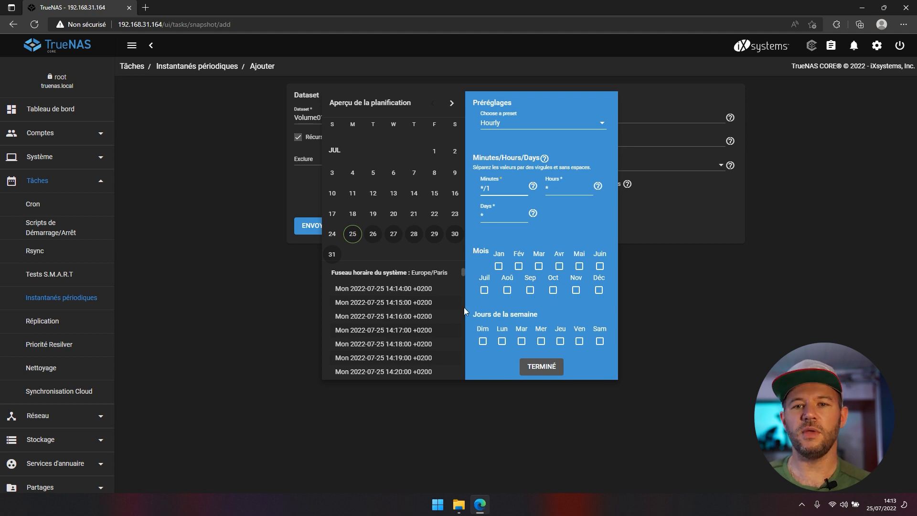
click(550, 369)
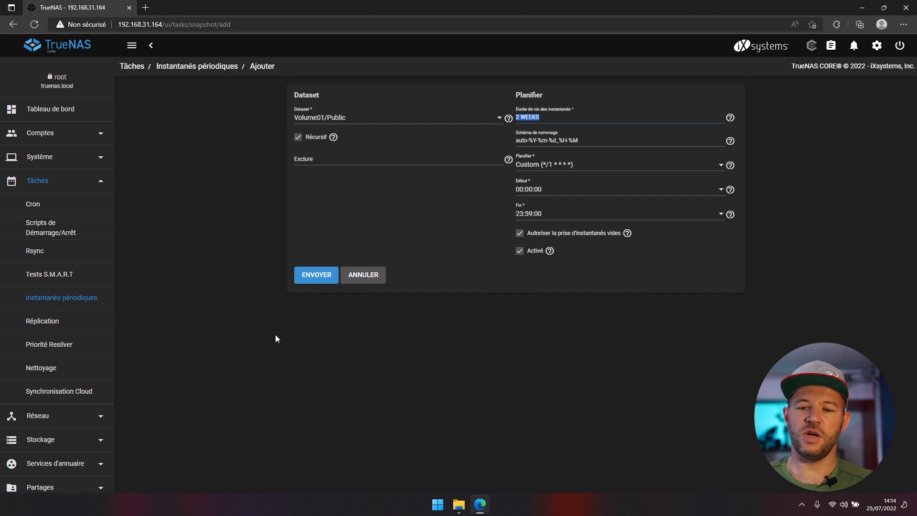
- Save the Volume01/Public periodic snapshot task, then return to the Public share in File Explorer
click(314, 280)
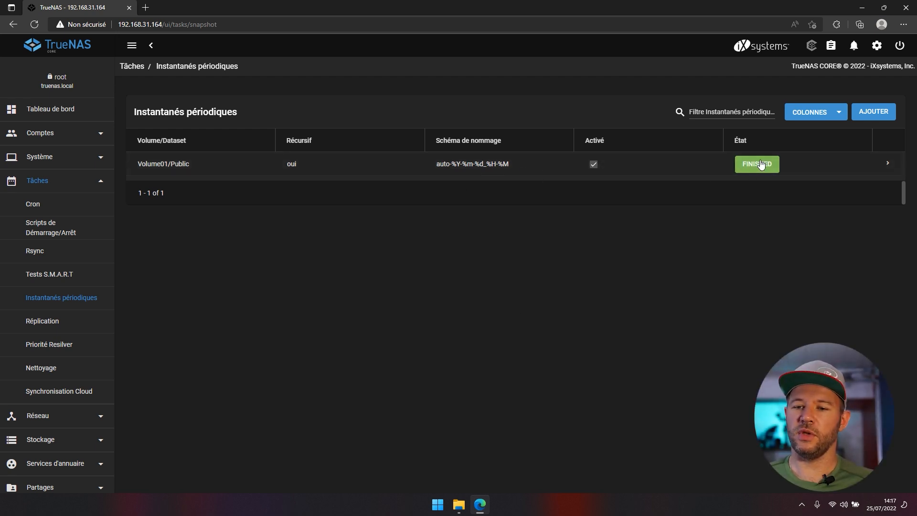
click(462, 504)
right_click(217, 191)
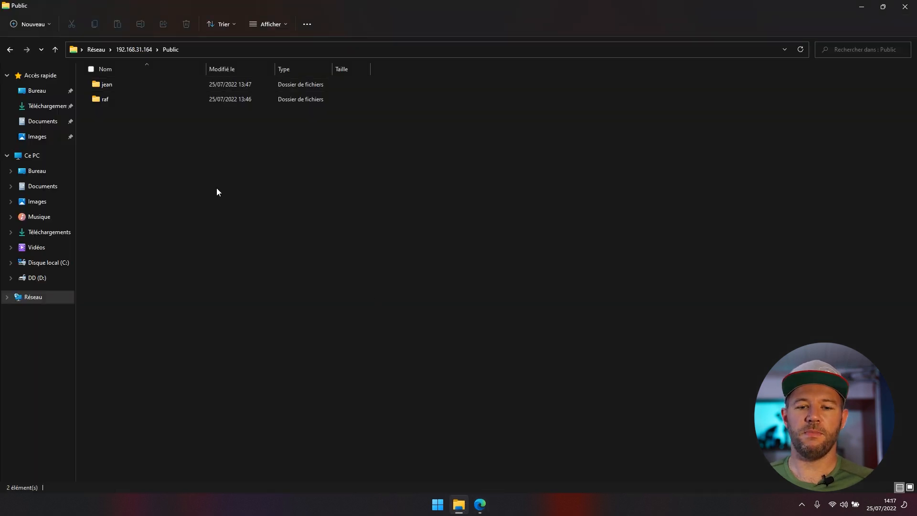
- Check Public's Versions précédentes tab lists the 25/07/2022 14:15 version, then close Properties
click(239, 262)
click(113, 87)
drag(115, 73, 167, 88)
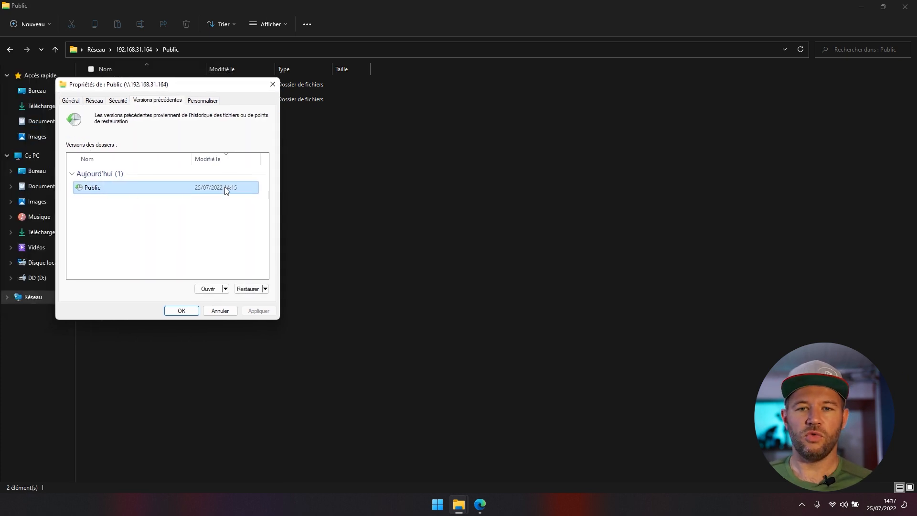
click(273, 84)
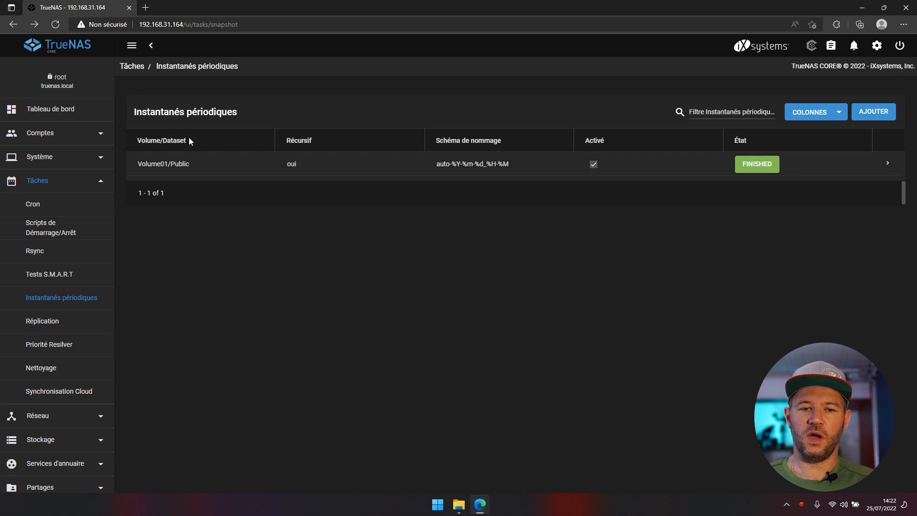
click(85, 158)
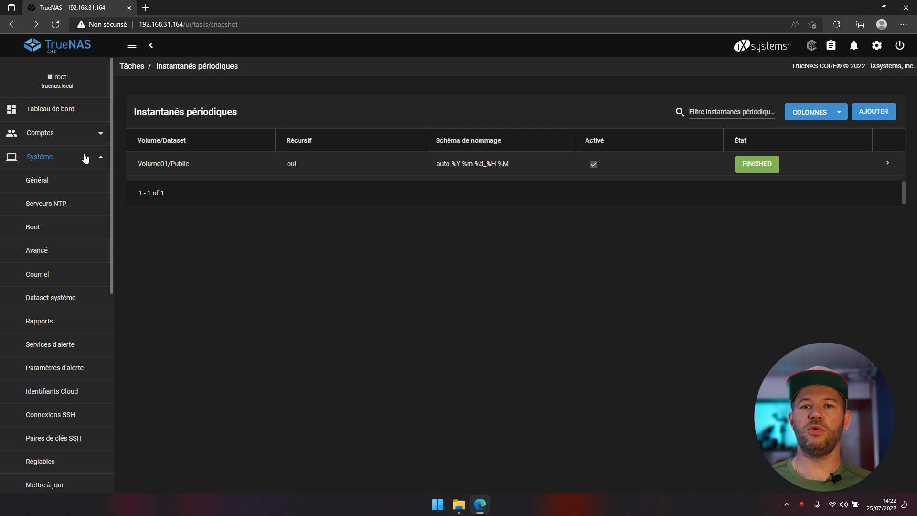
- Open the Attach form for boot-pool device /dev/da1p2 from the Boot pool status
click(56, 227)
click(861, 112)
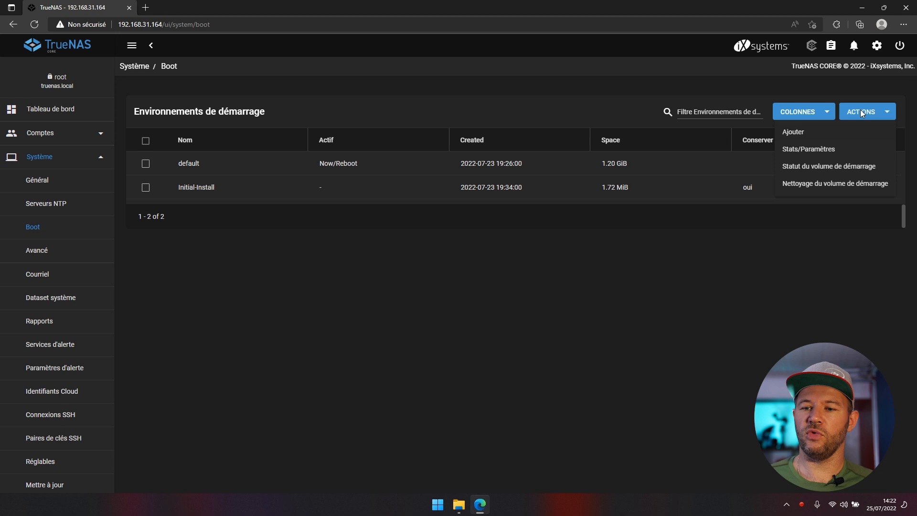
click(819, 167)
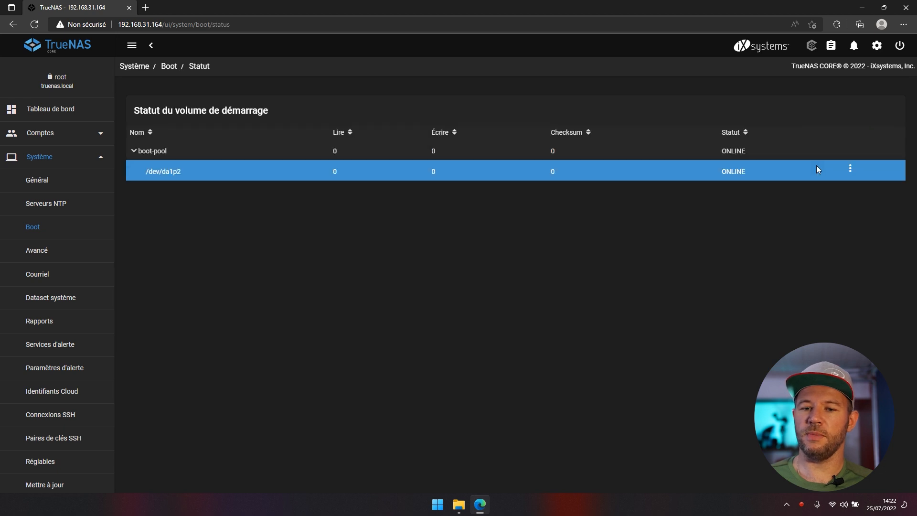
click(851, 169)
click(840, 189)
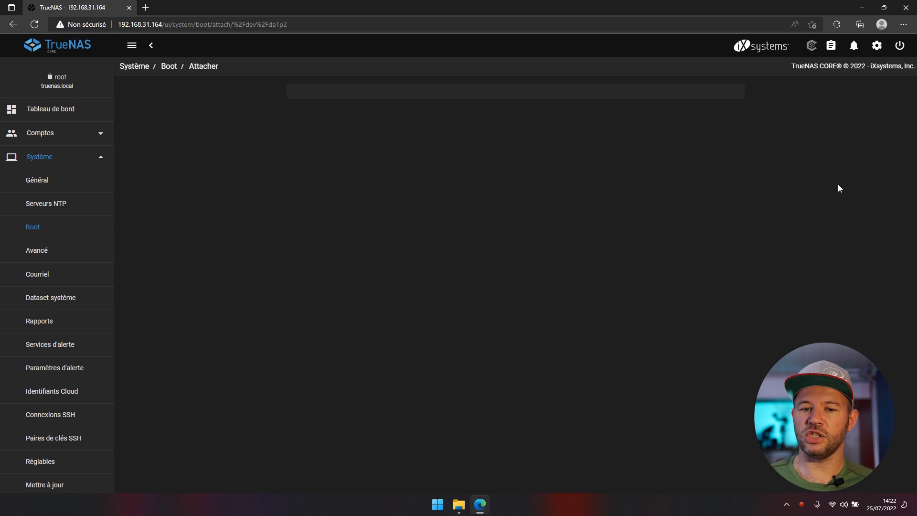
- Attach disk da0 (14.56 GiB) to the boot pool using the entire disk
click(303, 105)
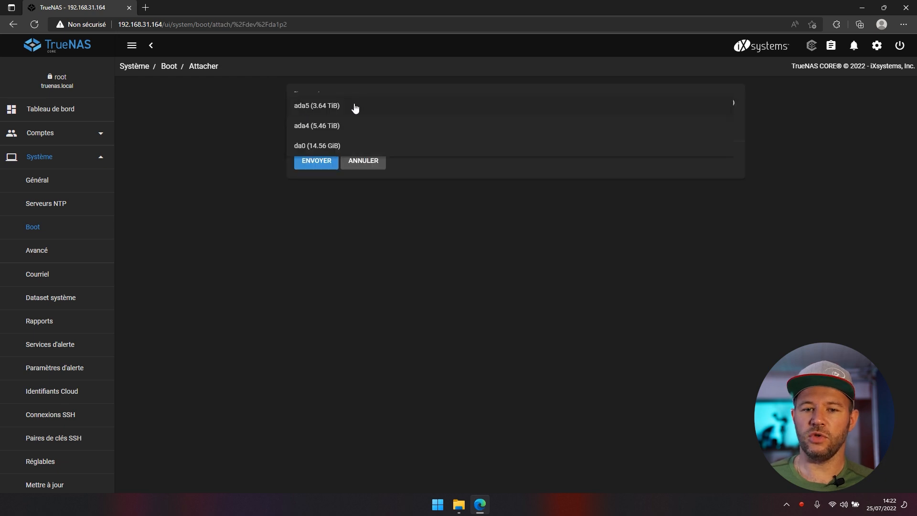
click(336, 148)
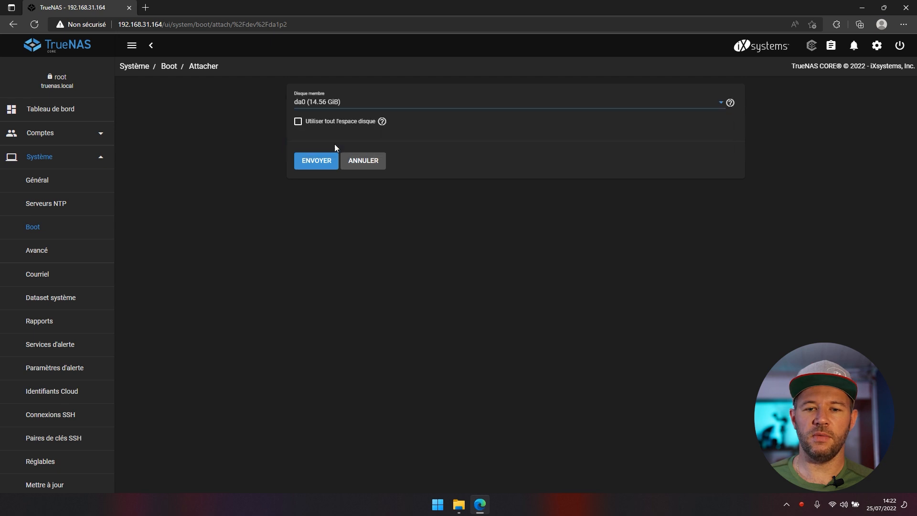
click(300, 123)
click(304, 161)
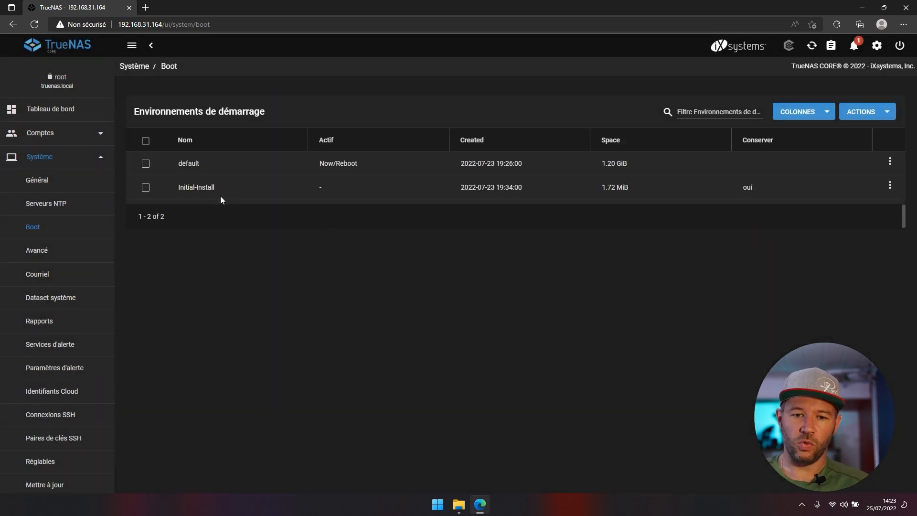
- Check the boot pool status shows a mirror of /dev/da1p2 and /dev/da0p2, all ONLINE
click(860, 113)
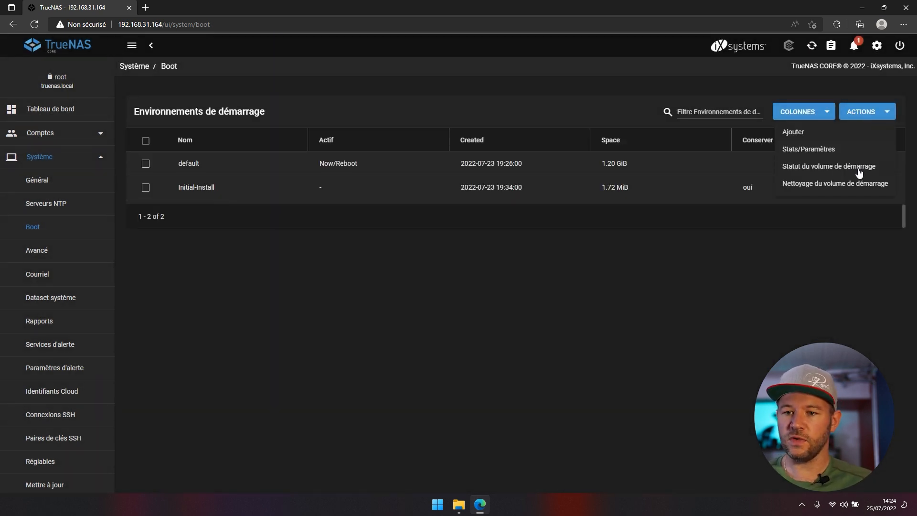
click(860, 166)
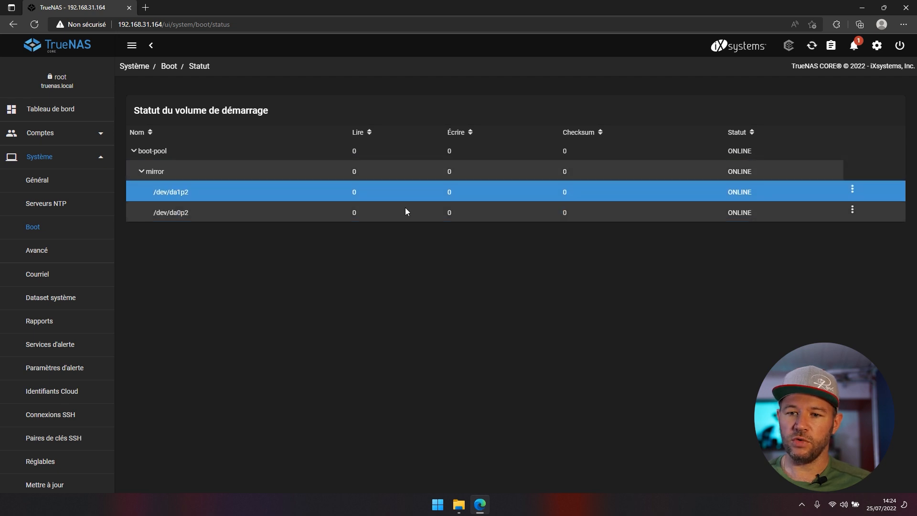
click(852, 189)
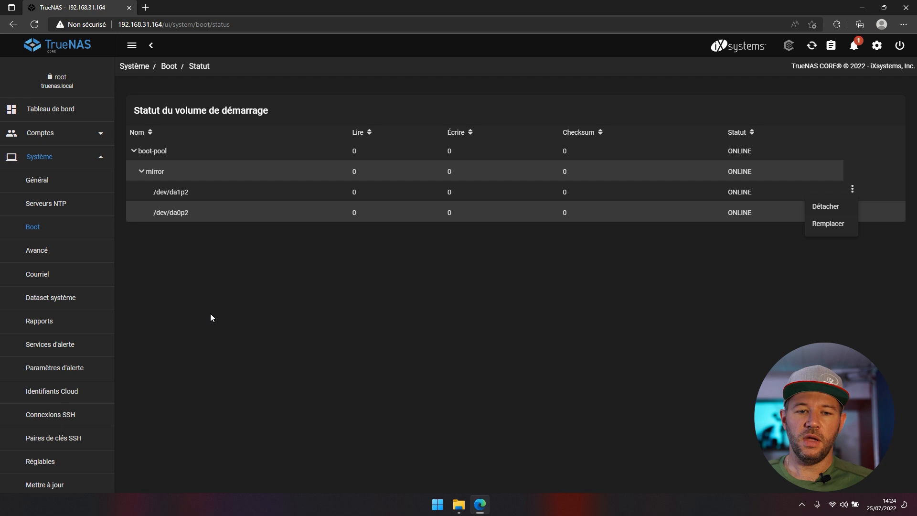
click(59, 164)
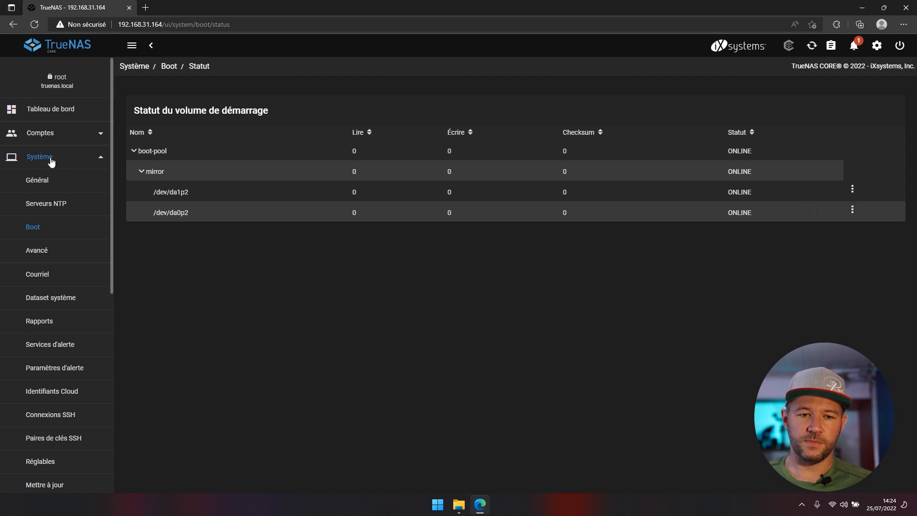
- Go to the Storage Disks list
click(51, 159)
click(44, 231)
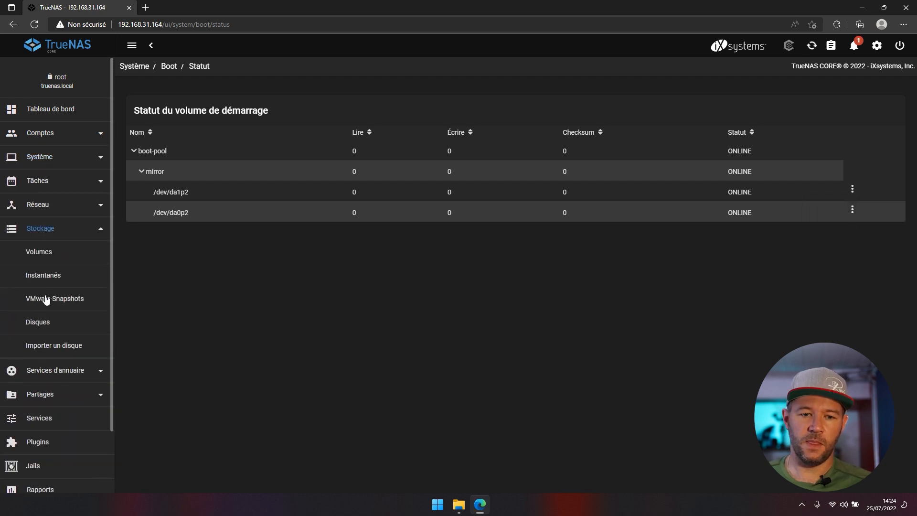
click(38, 322)
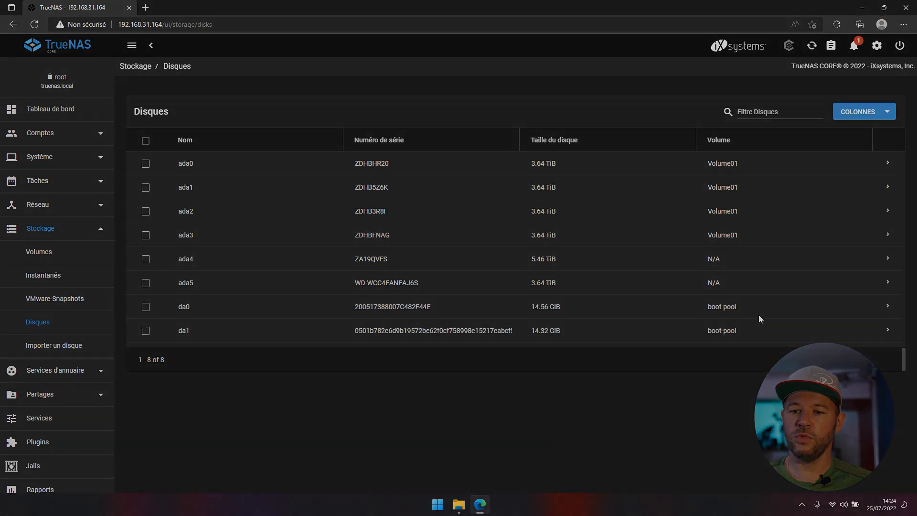